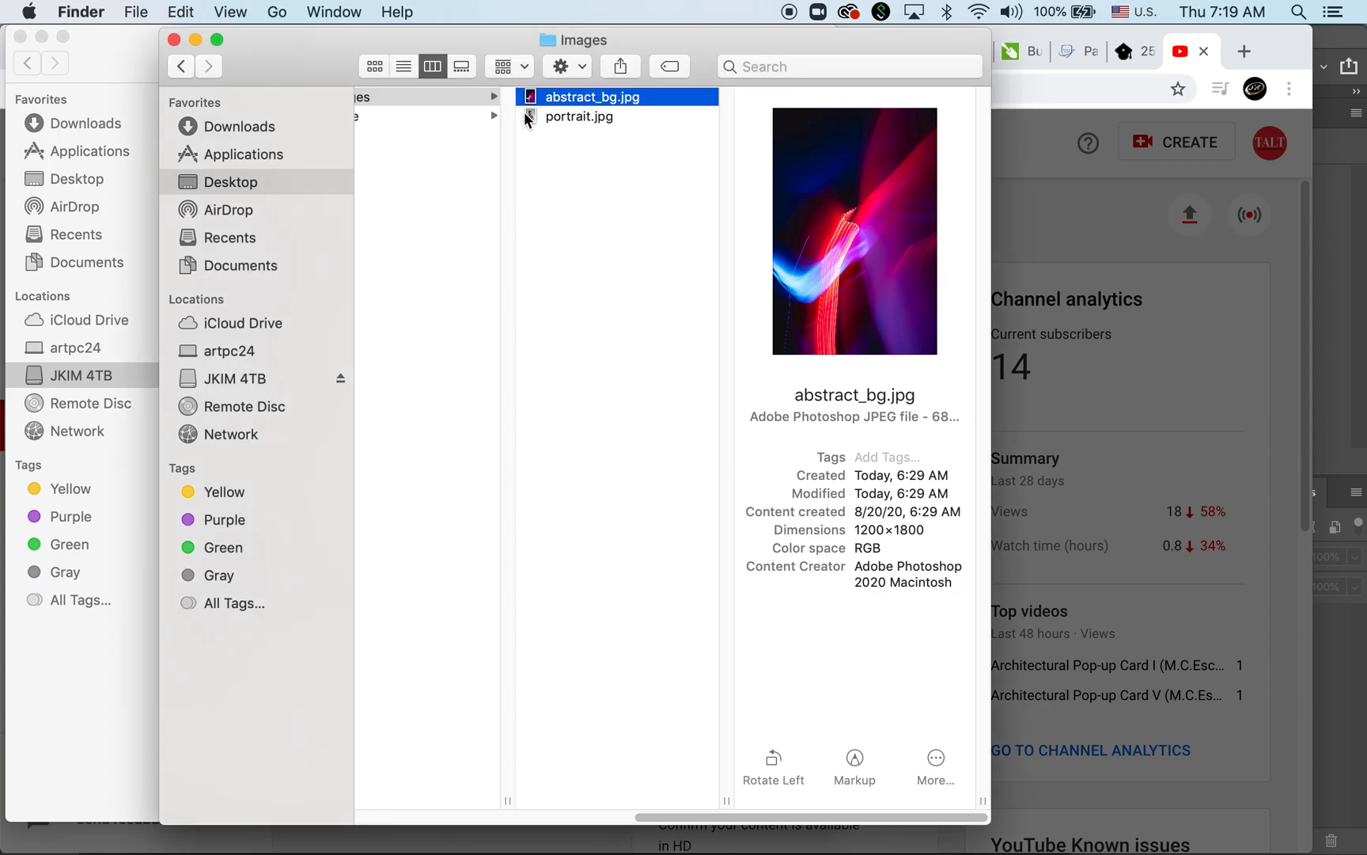
Open abstract_bg.jpg and portrait.jpg from the Images folder together in Adobe Photoshop 2020.
left_click(528, 117)
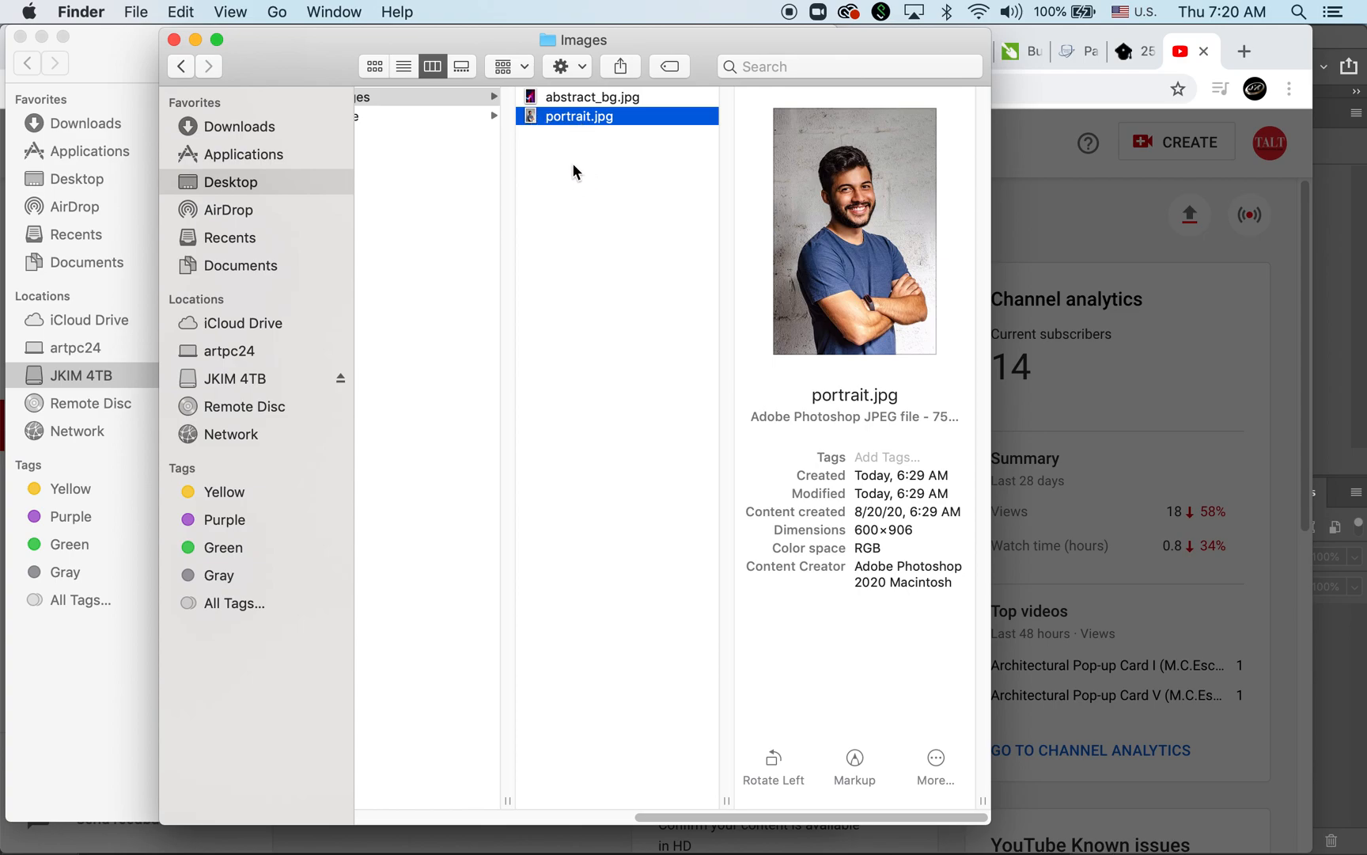
left_click(573, 168)
left_click(619, 123)
left_click(581, 101, "shift")
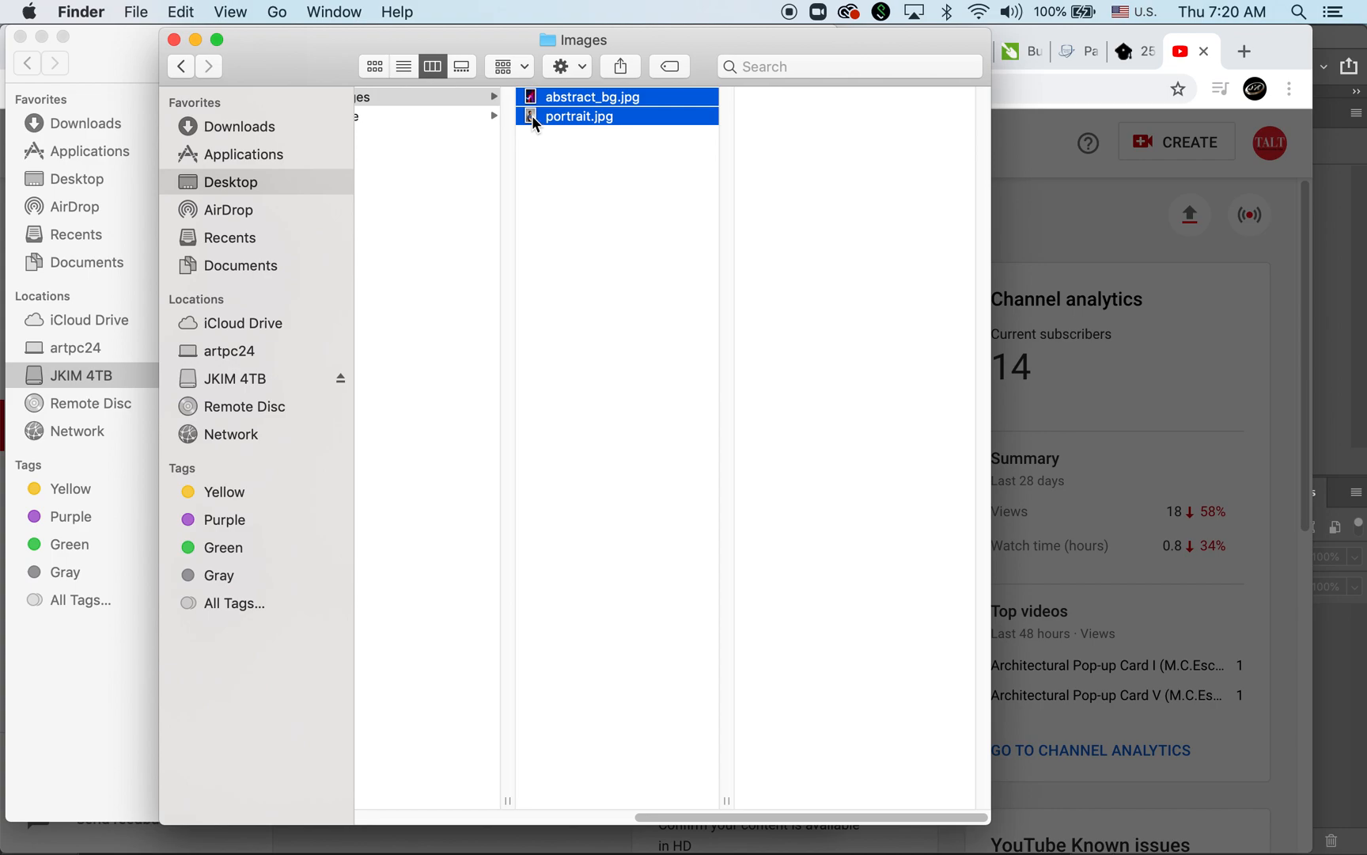
right_click(537, 125)
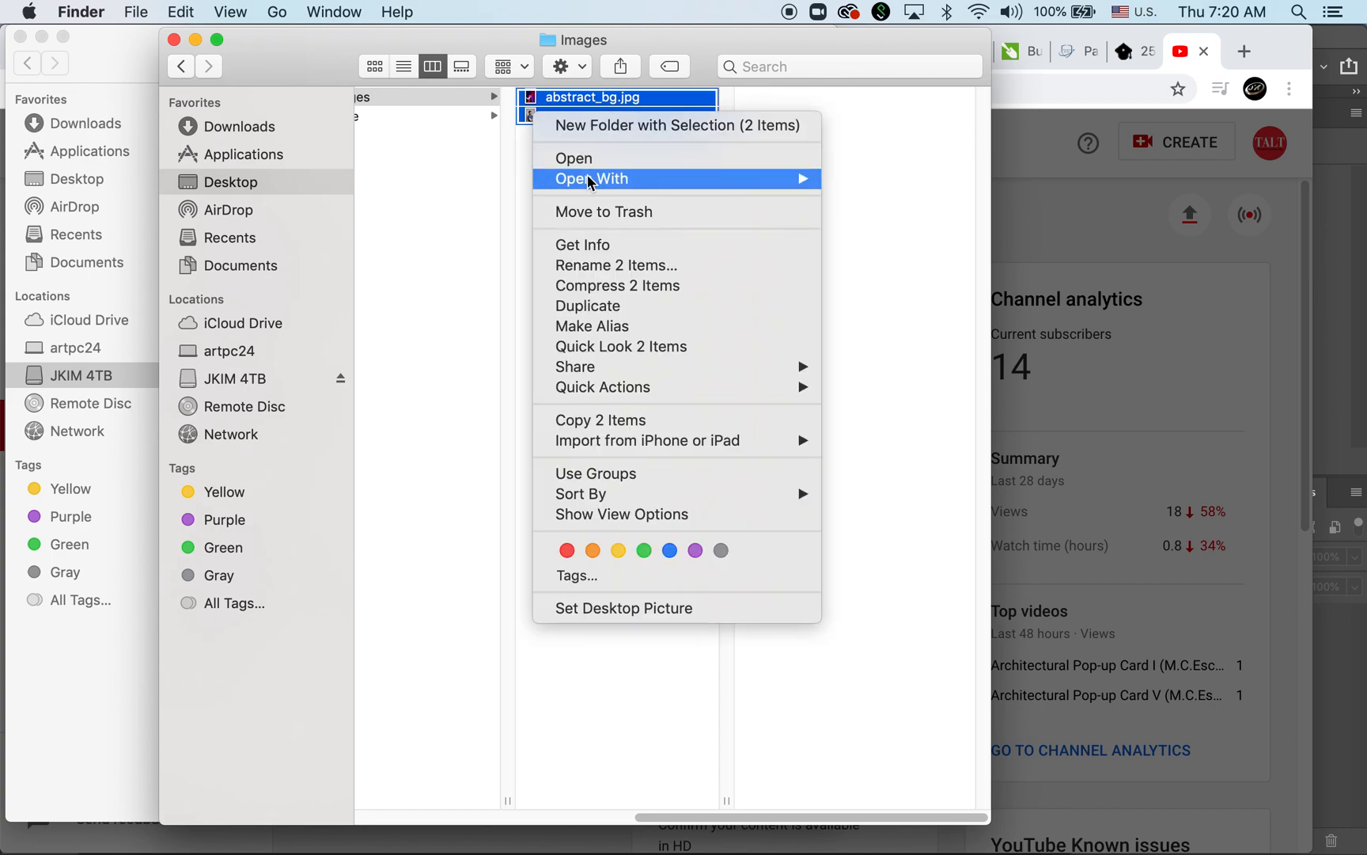
mouse_move(815, 179)
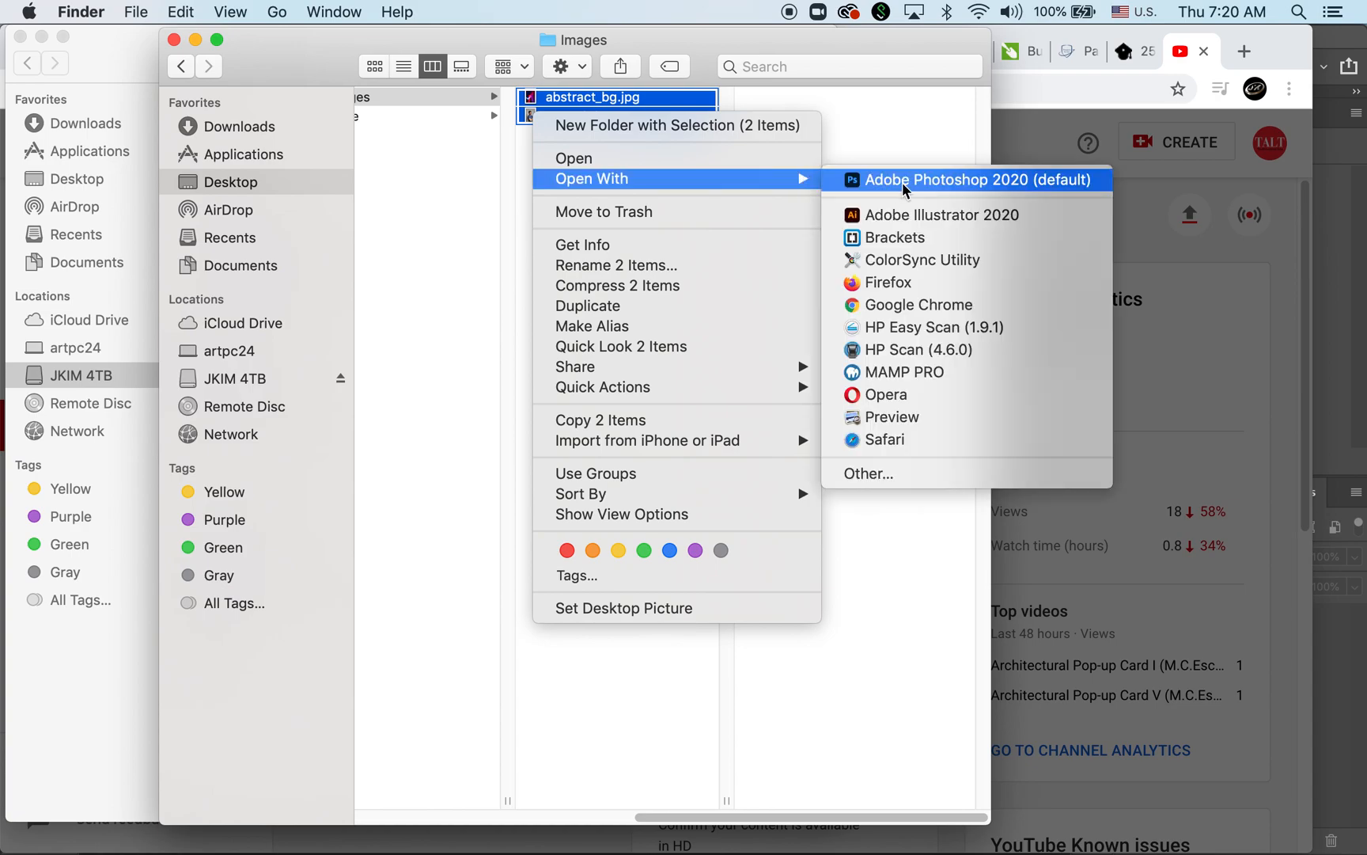
left_click(930, 189)
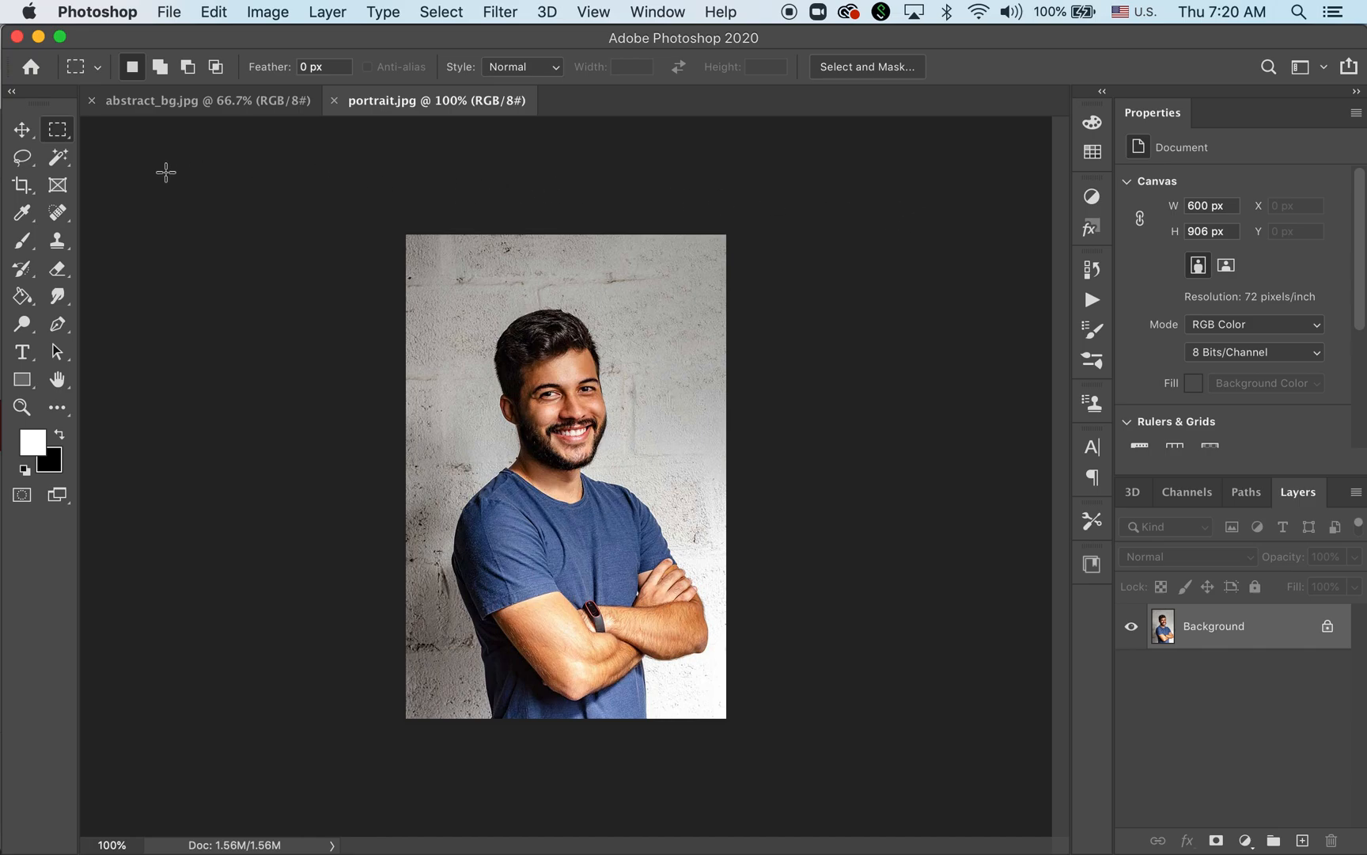
Unlock the Background layer of portrait.jpg so that it becomes a regular editable layer.
left_click(22, 131)
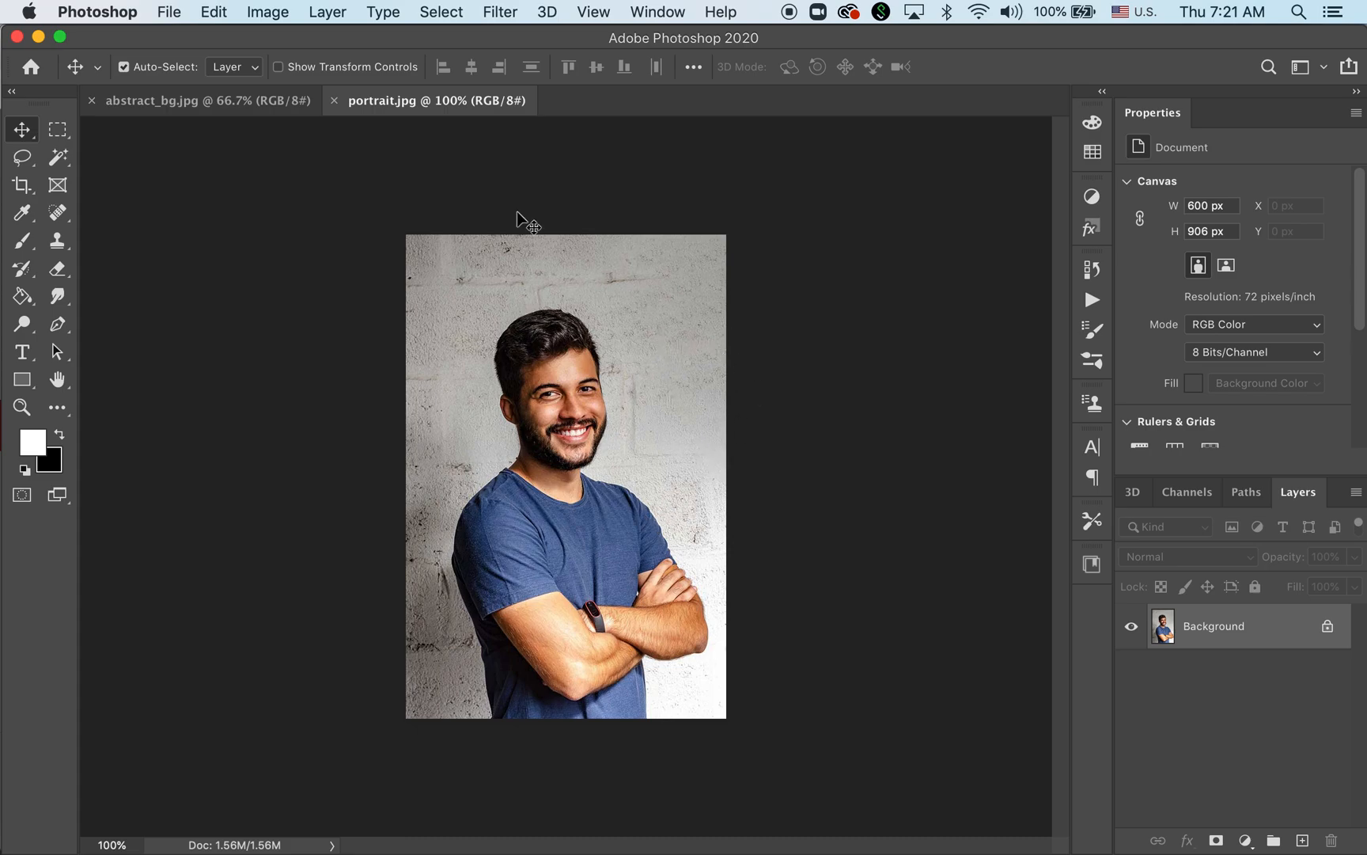
left_click(212, 115)
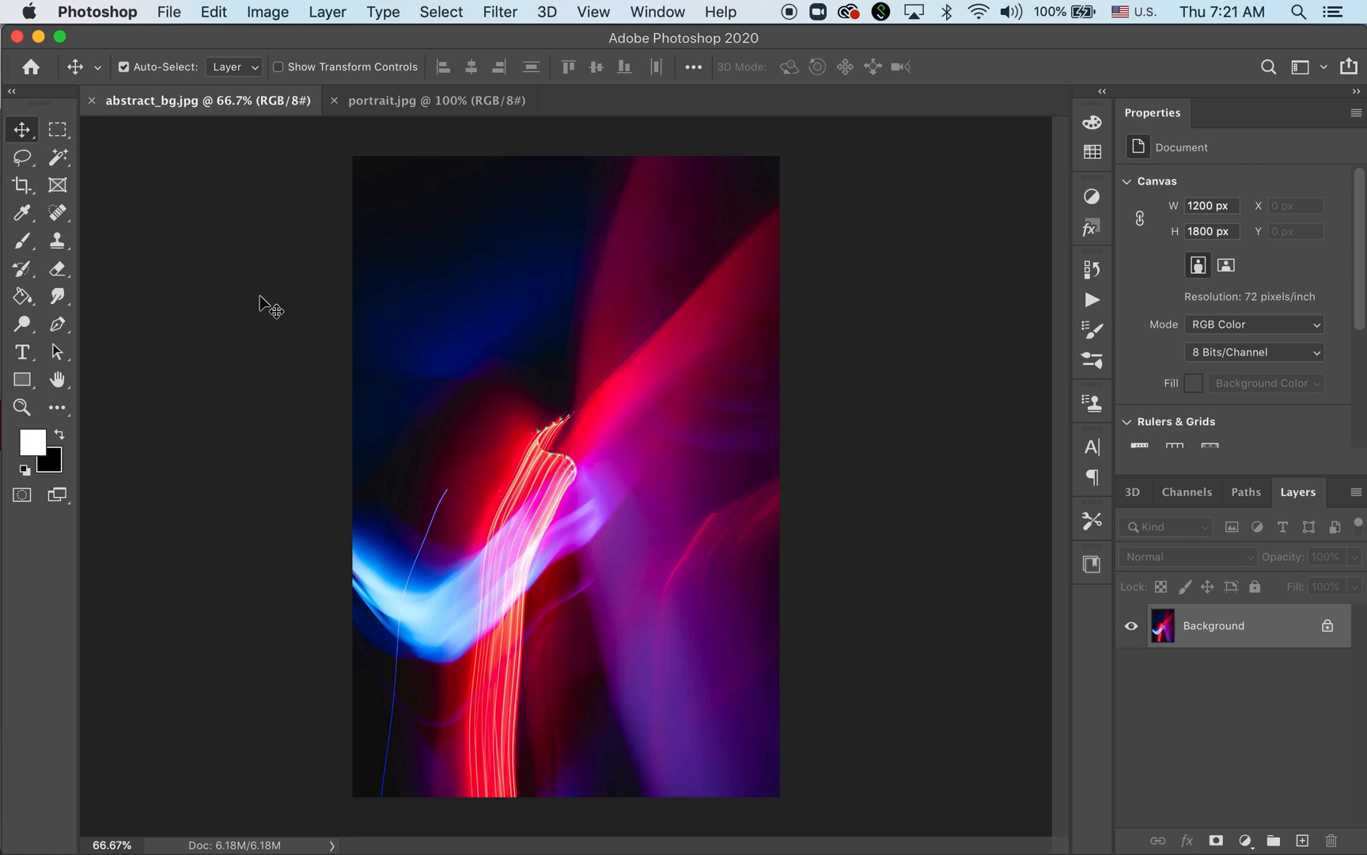
left_click(443, 100)
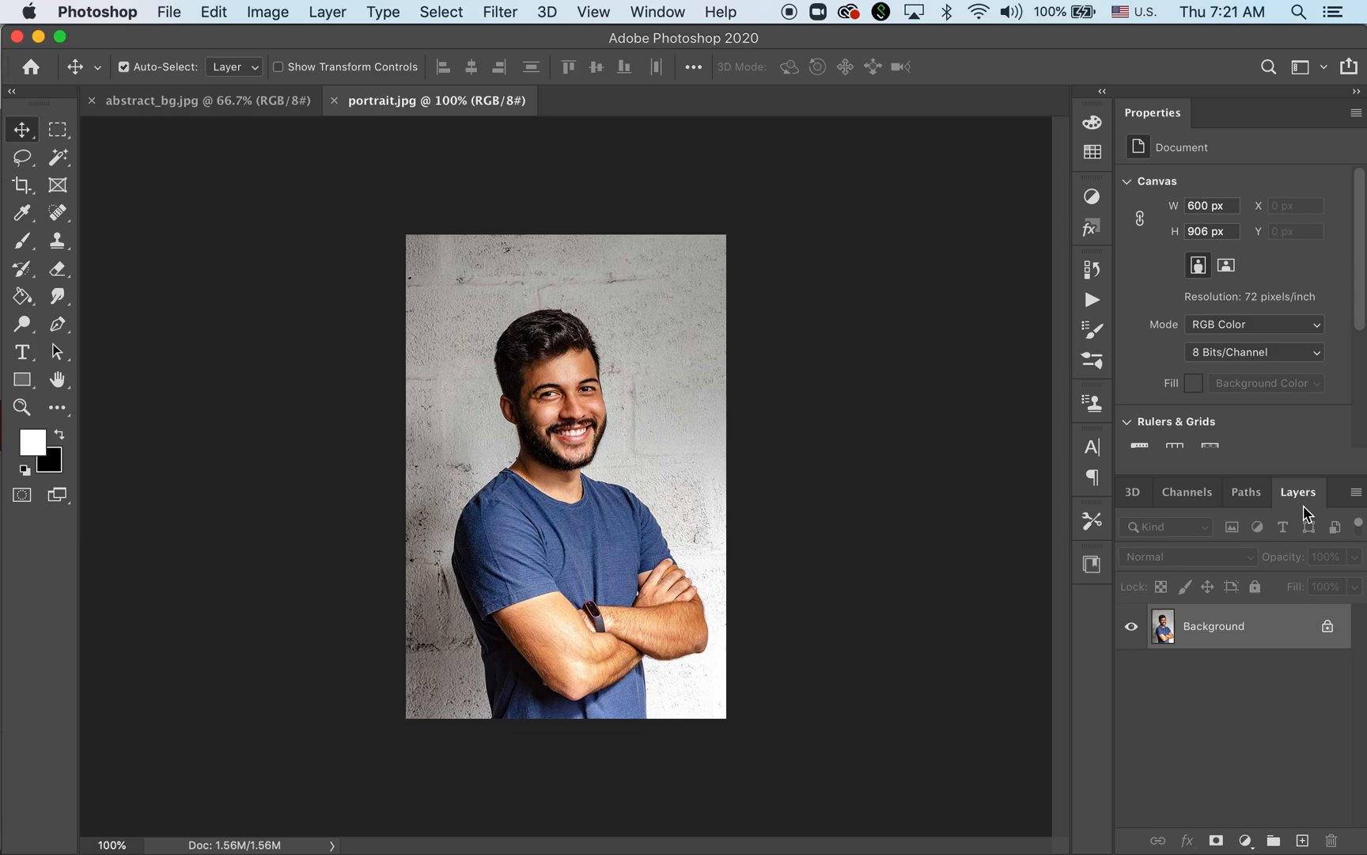
left_click(667, 14)
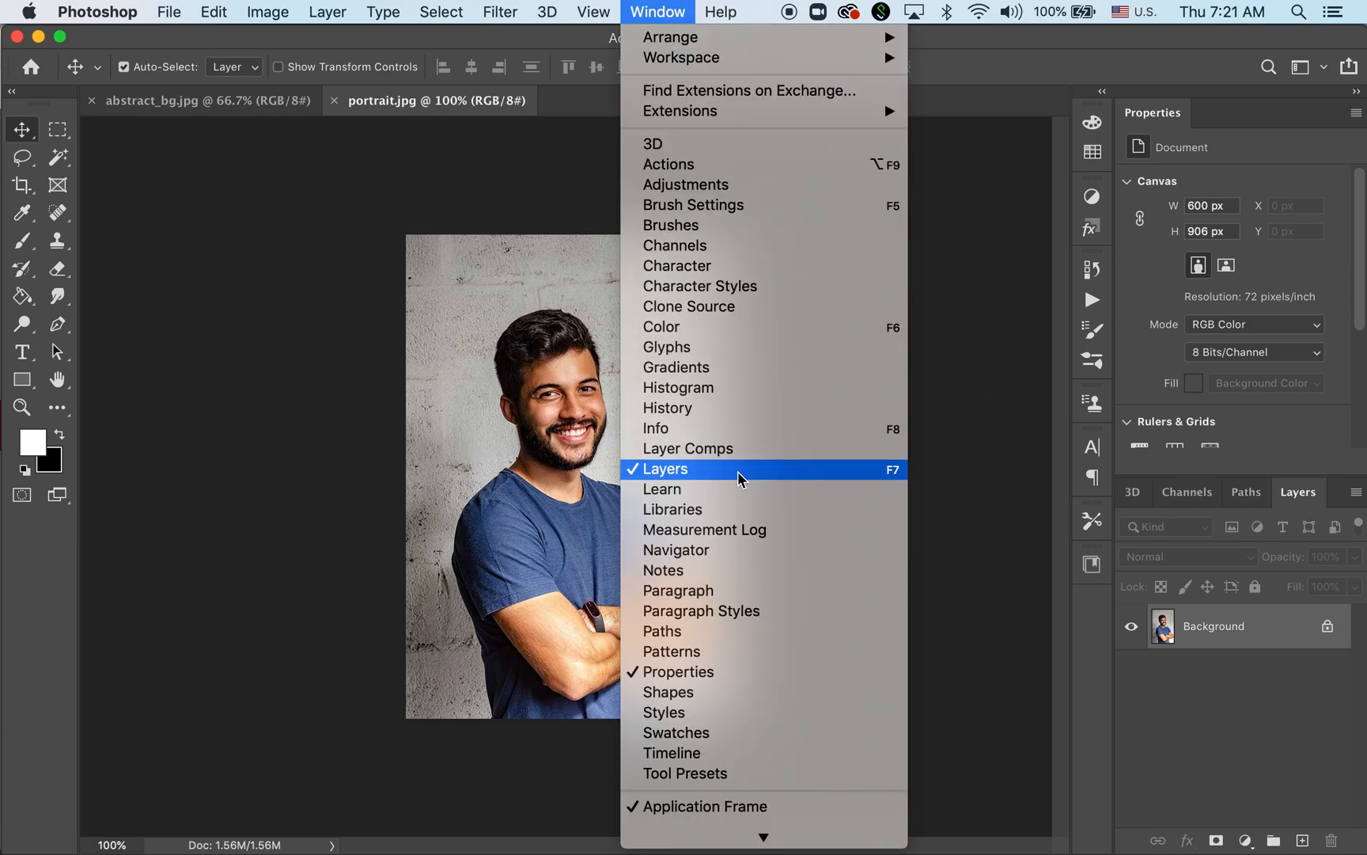
left_click(967, 407)
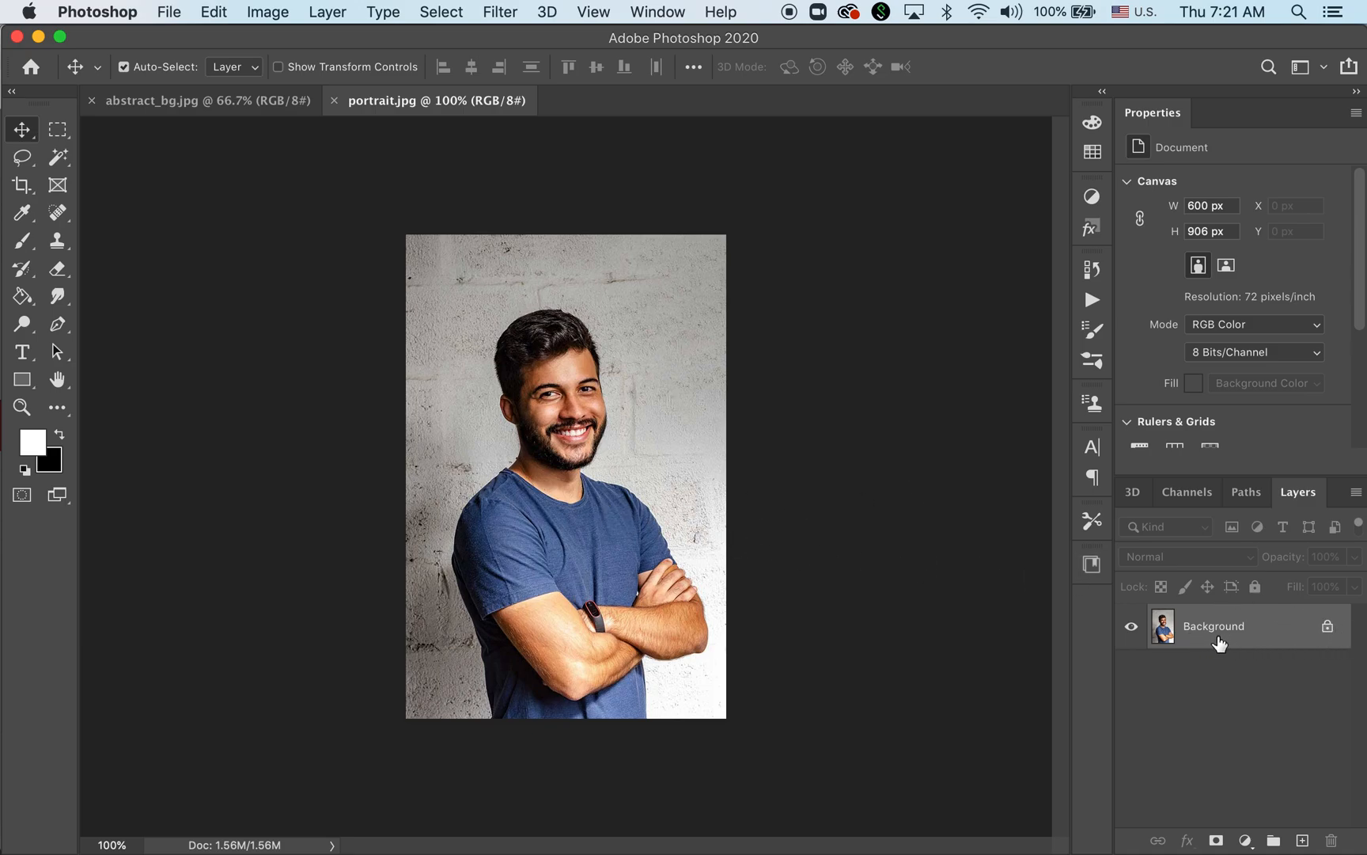
left_click(1327, 631)
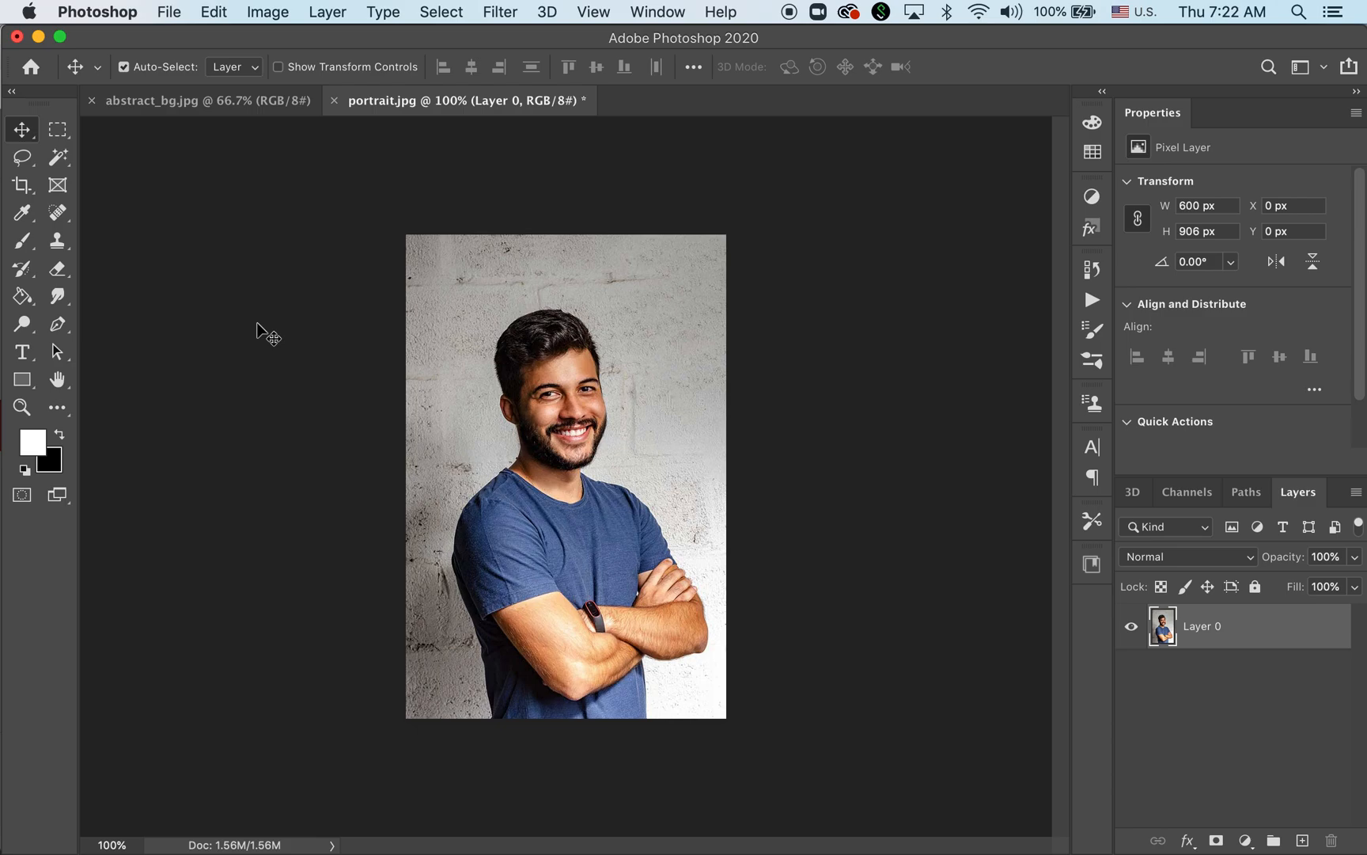
Set the Eraser to a 49 px brush with 100% hardness and erase the wall in the portrait's upper-right corner.
left_click(57, 272)
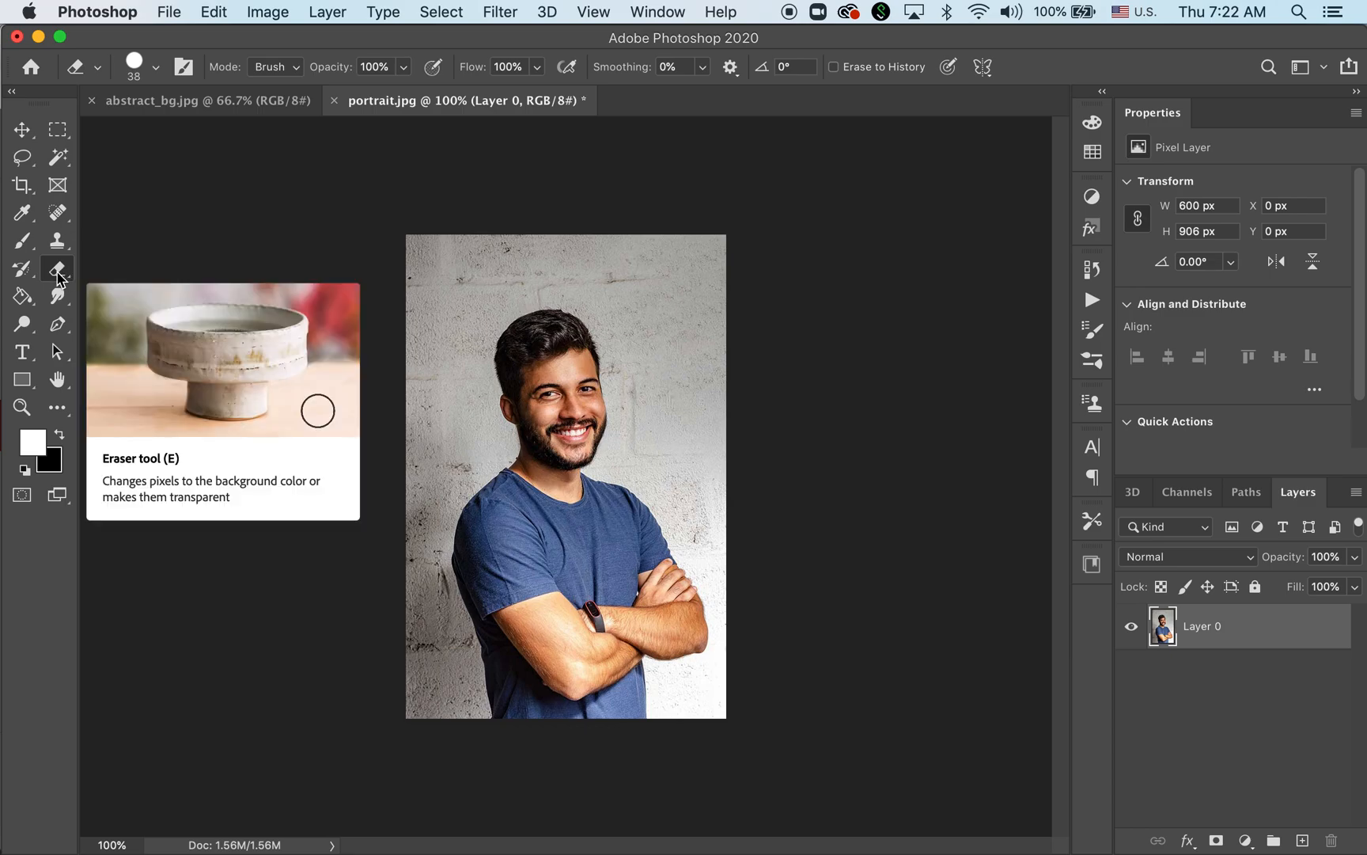
left_click(157, 70)
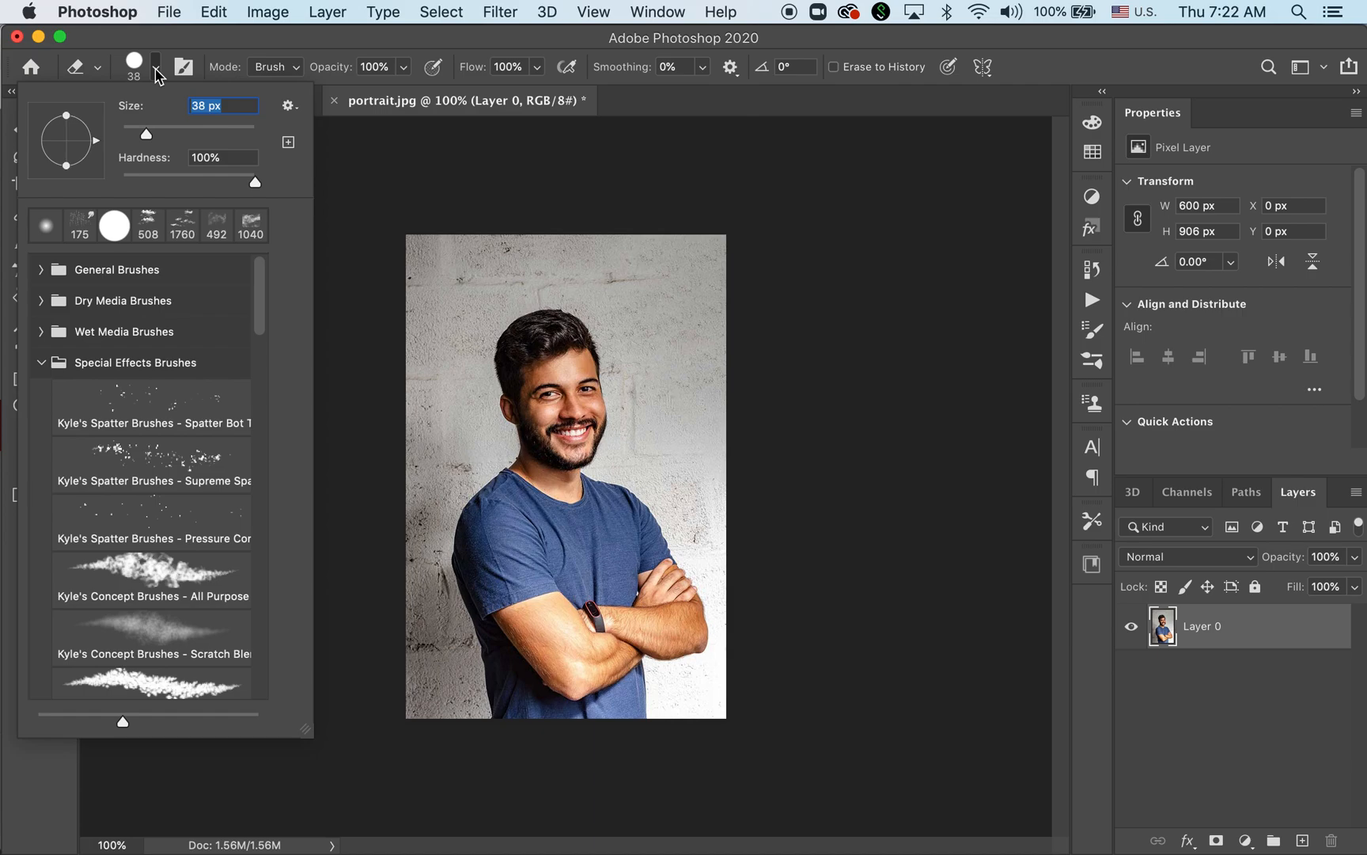
mouse_move(147, 137)
left_mouse_down()
mouse_move(182, 139)
mouse_move(143, 141)
left_mouse_up()
left_click_drag(255, 182, 299, 189)
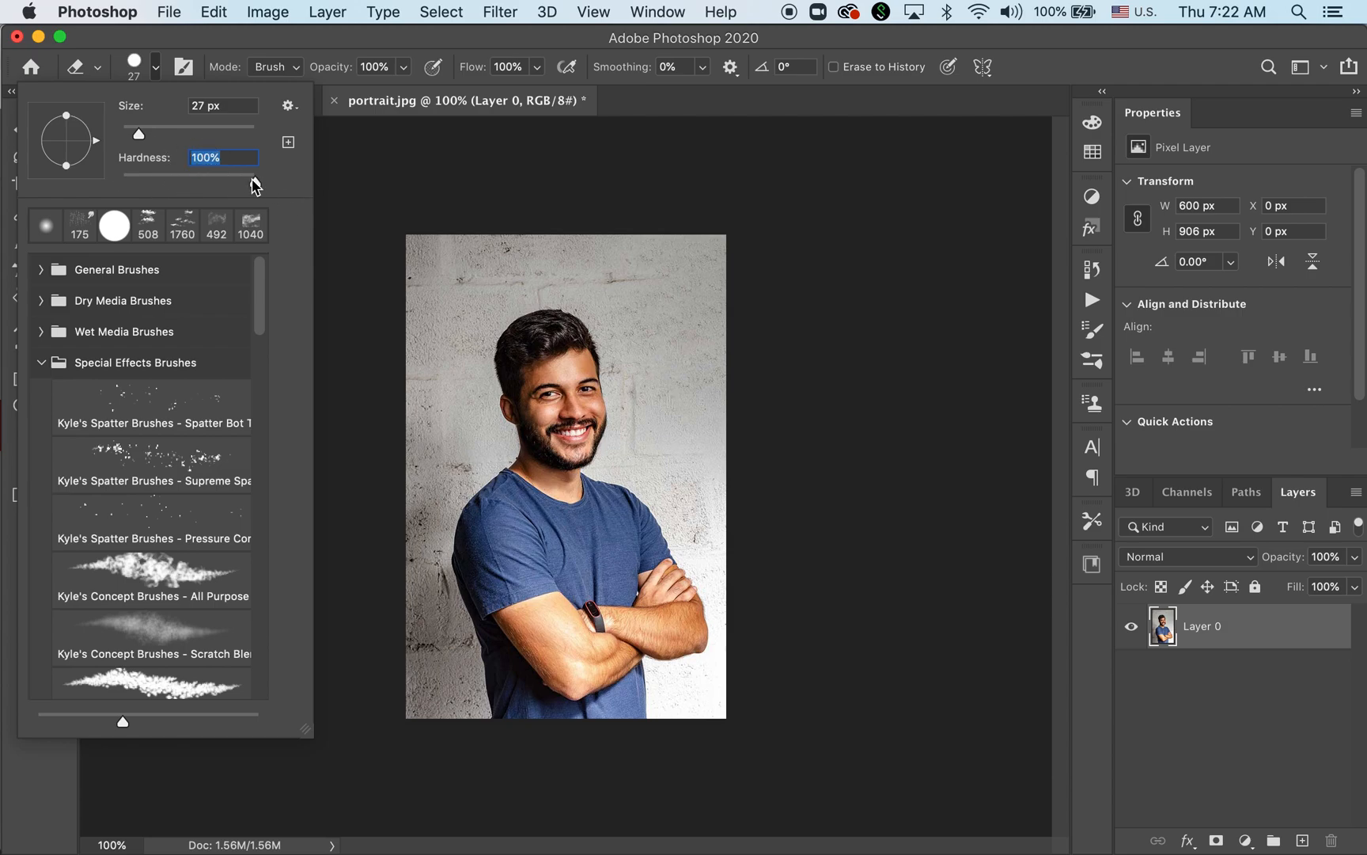
left_click_drag(140, 141, 152, 140)
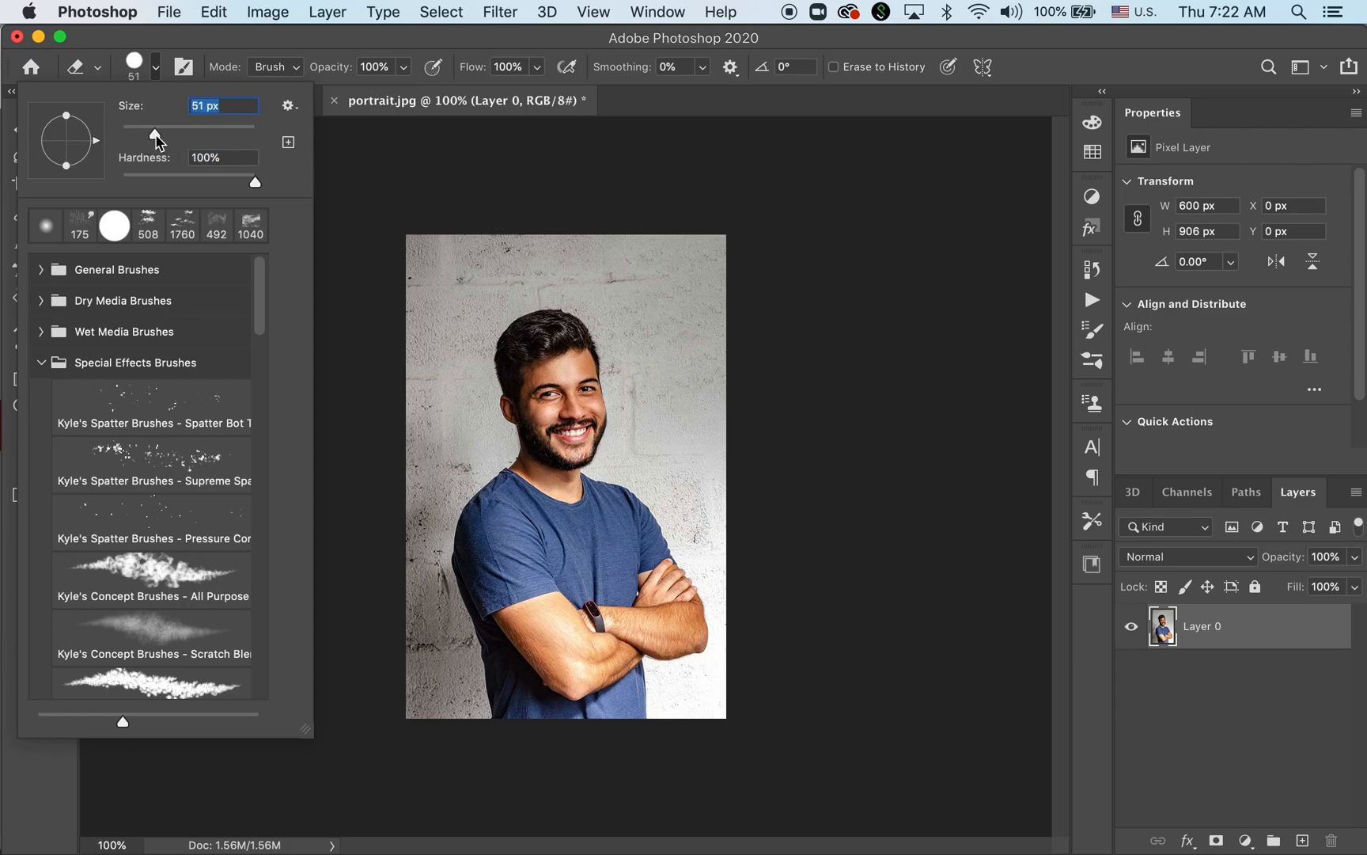
left_click_drag(154, 139, 154, 136)
left_click(154, 75)
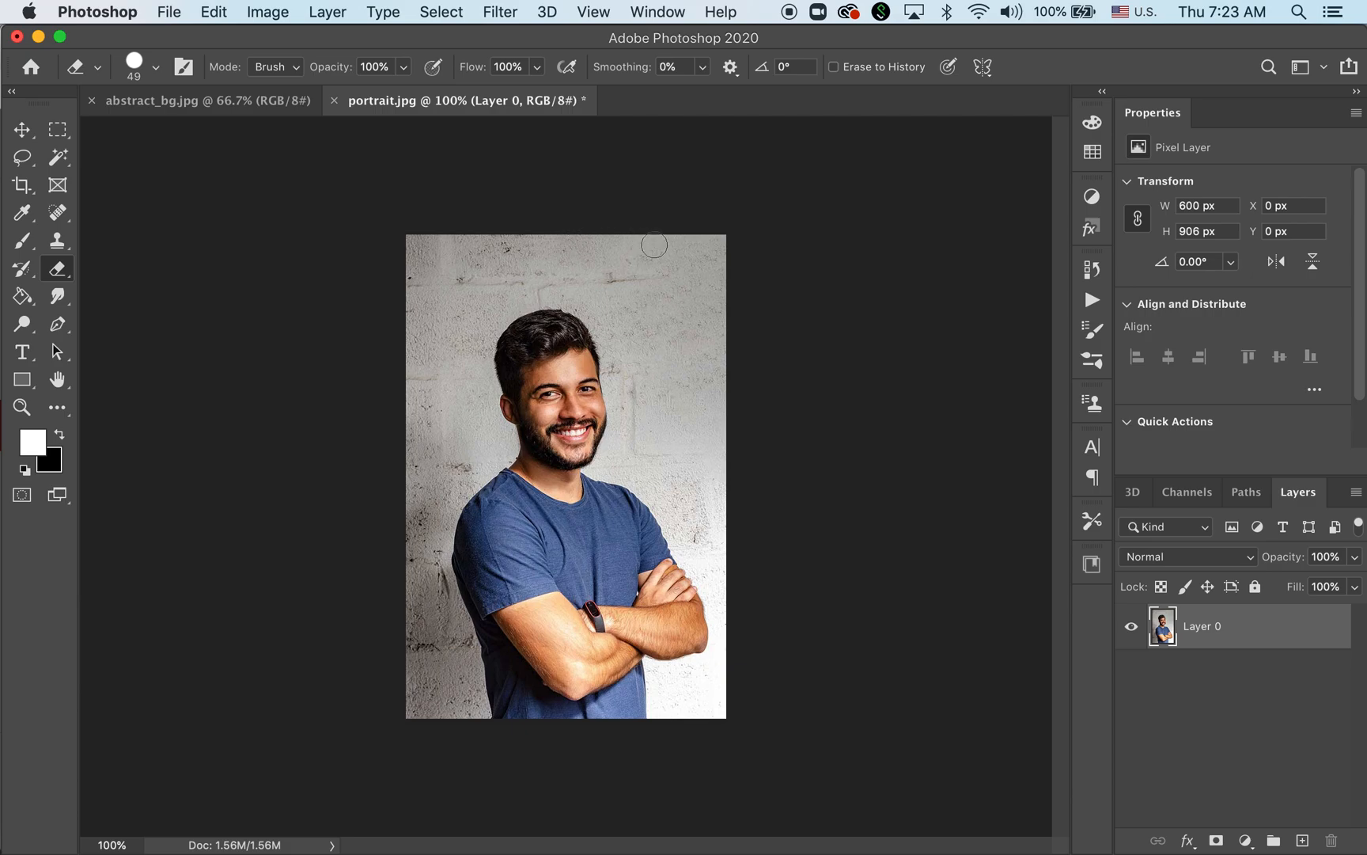
mouse_move(649, 244)
left_mouse_down()
mouse_move(586, 241)
mouse_move(749, 249)
mouse_move(657, 249)
mouse_move(737, 279)
mouse_move(658, 261)
mouse_move(709, 274)
mouse_move(667, 264)
mouse_move(735, 302)
mouse_move(613, 251)
mouse_move(734, 334)
mouse_move(719, 274)
mouse_move(737, 340)
mouse_move(703, 285)
left_mouse_up()
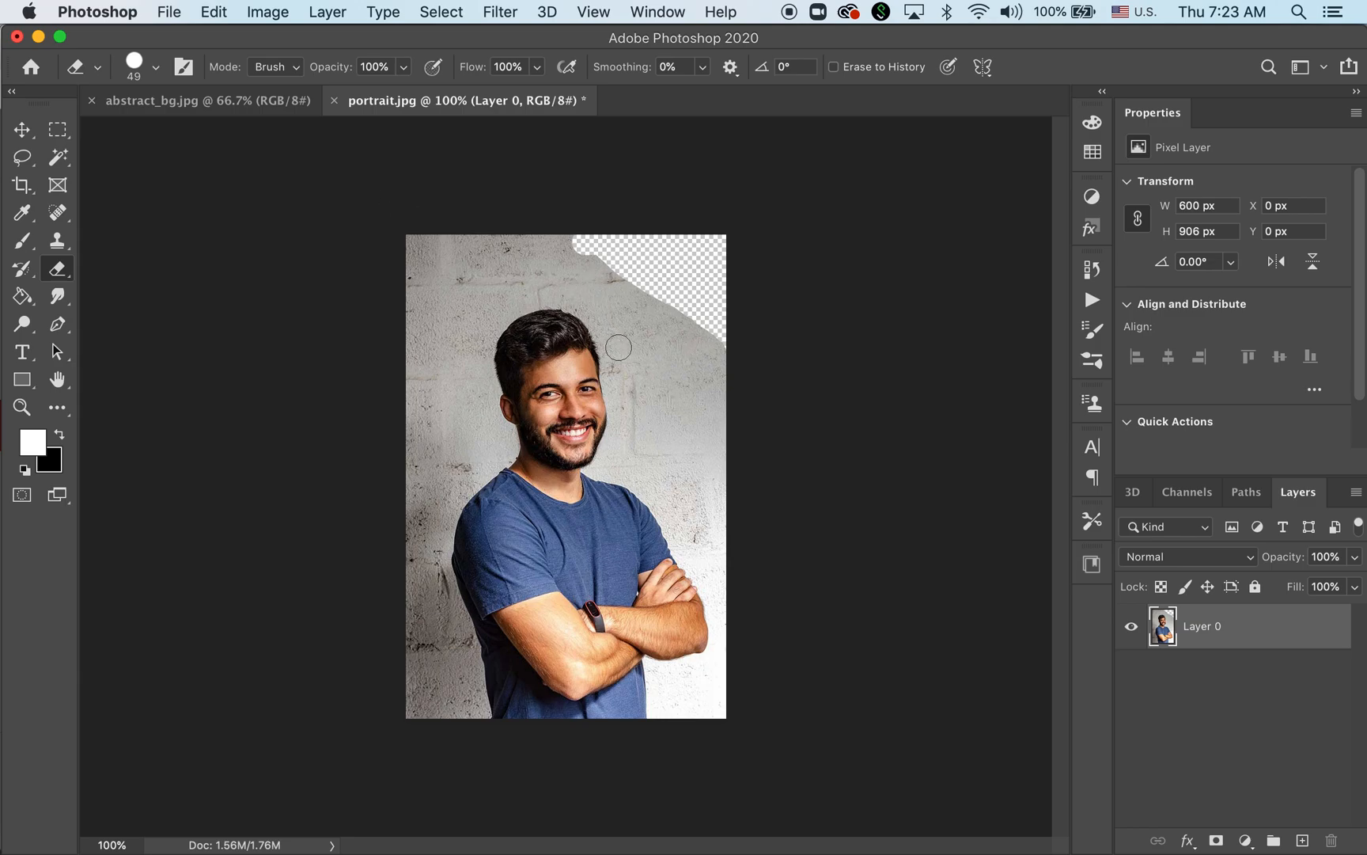
Erase the wall across the upper part of the portrait, keeping a margin above the man's hair.
left_click(24, 415)
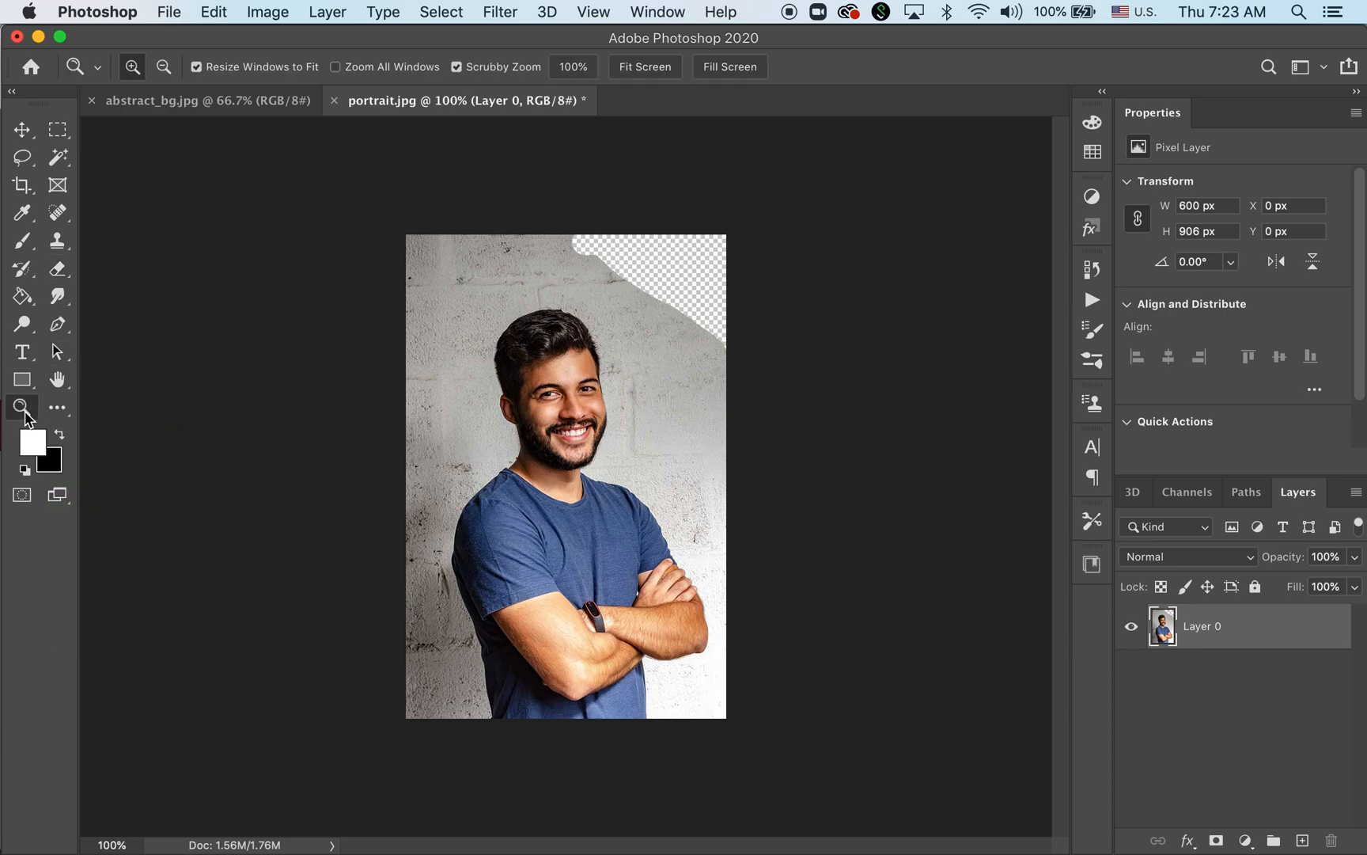
left_click(601, 348)
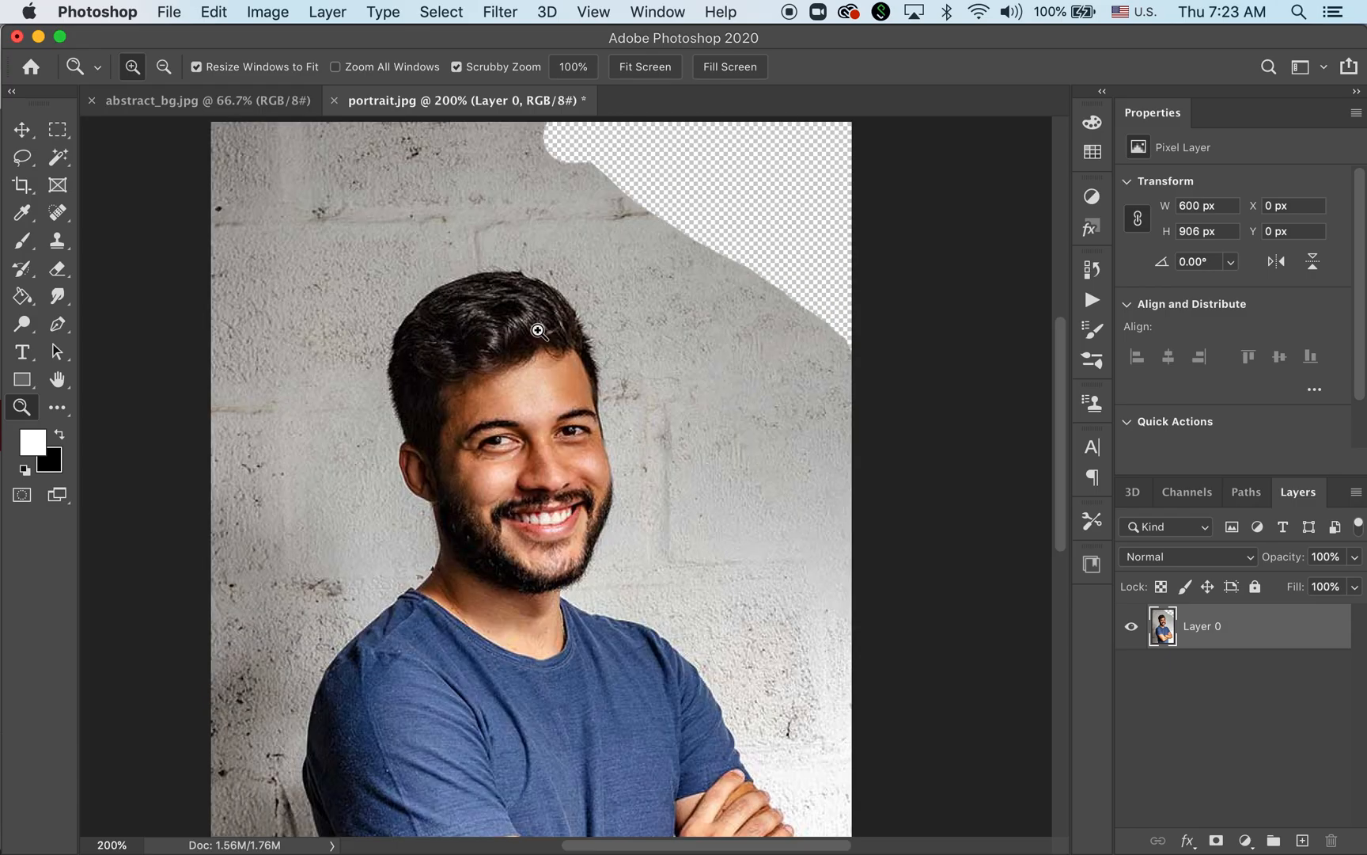
left_click(532, 300)
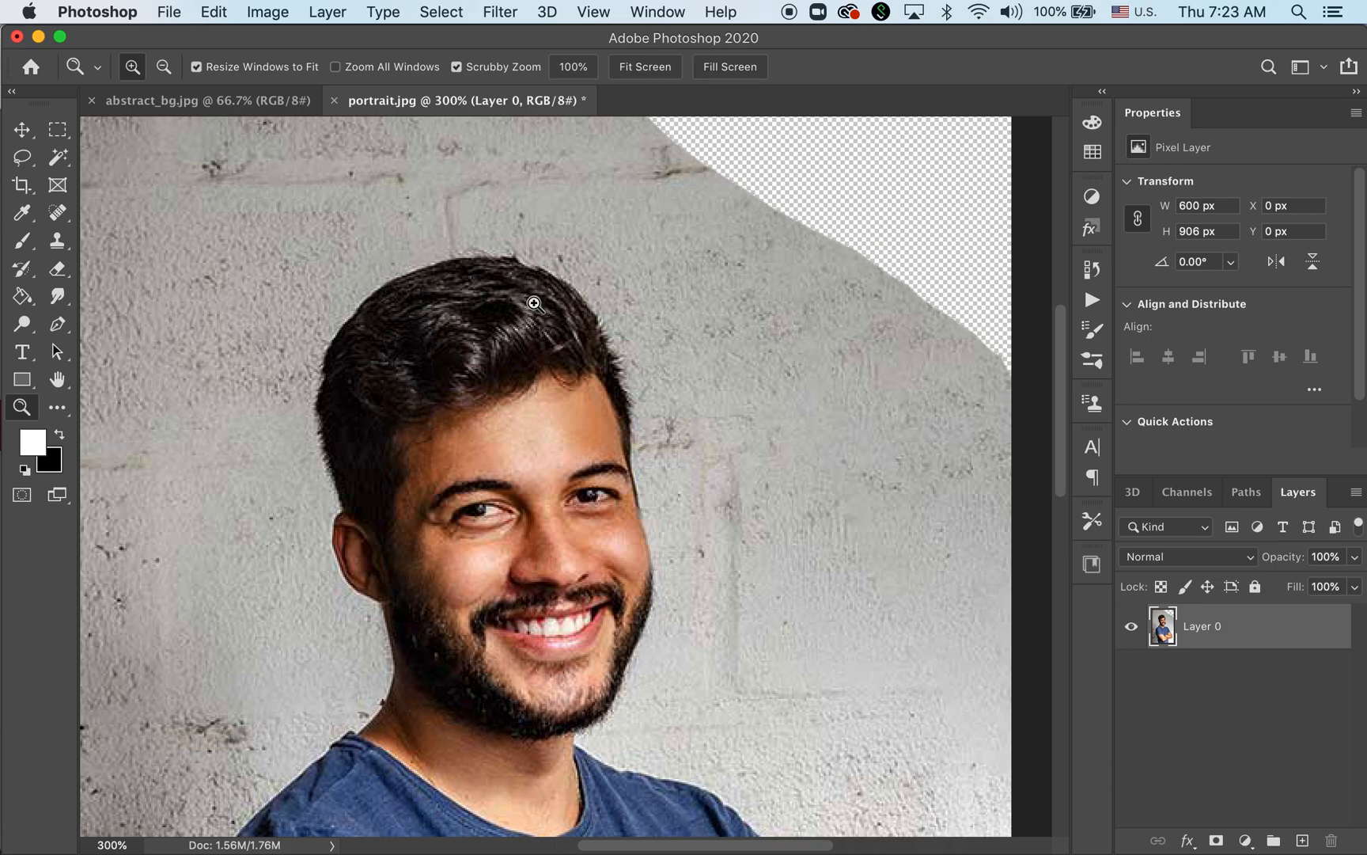
key("alt")
left_click(534, 303, "alt")
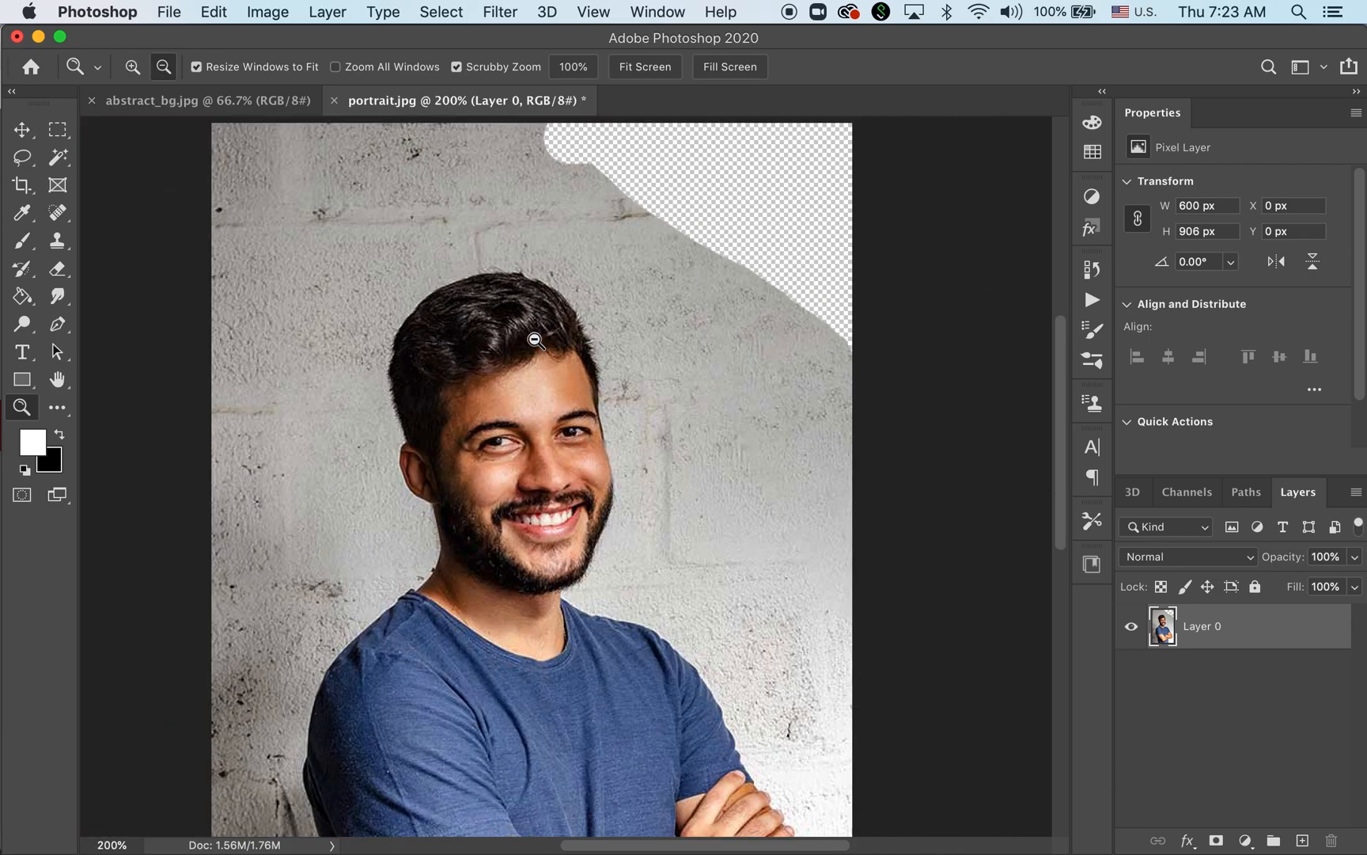
left_click(534, 340, "alt")
left_click(550, 365)
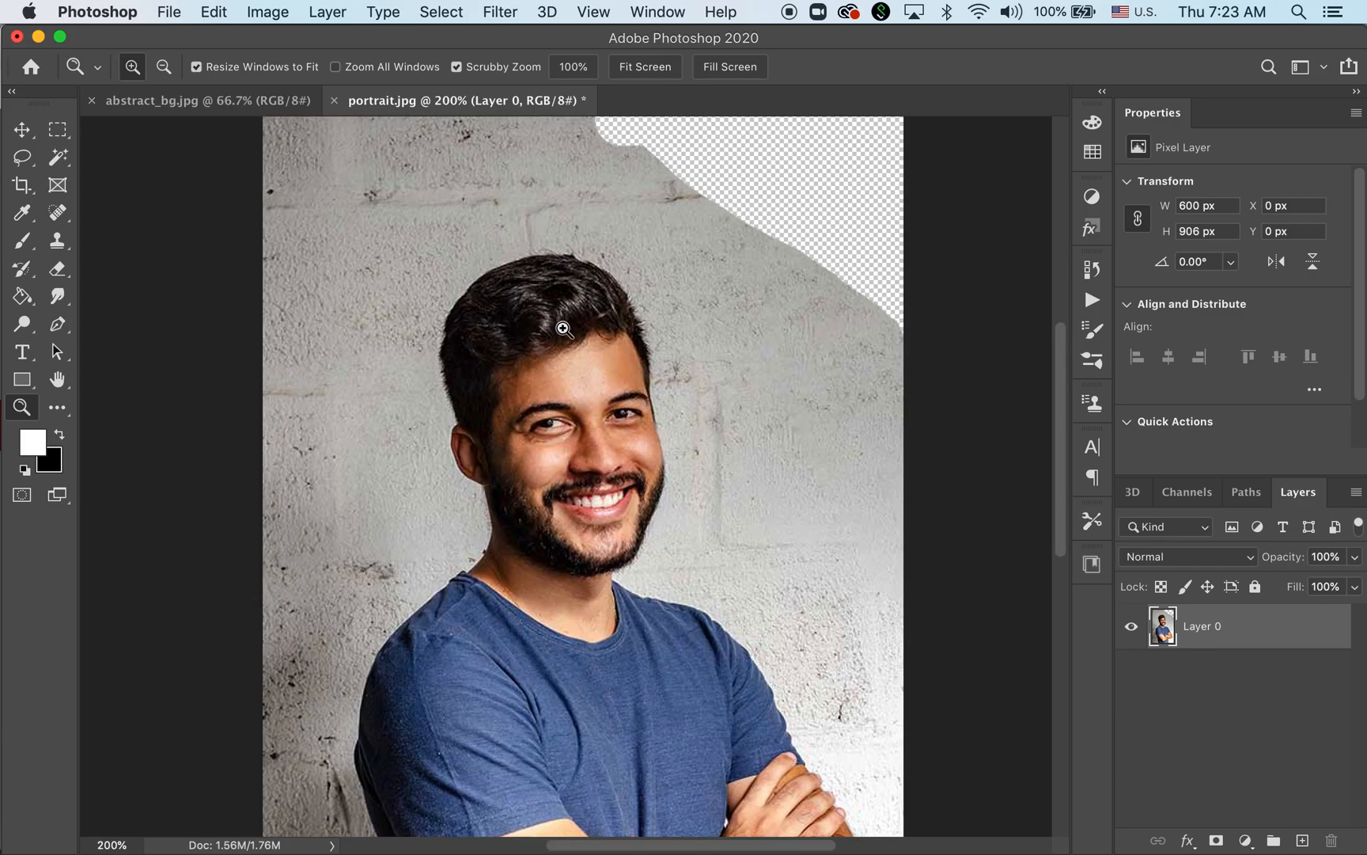
left_click(561, 321)
key("alt")
left_click(563, 329, "alt")
left_click(563, 331, "alt")
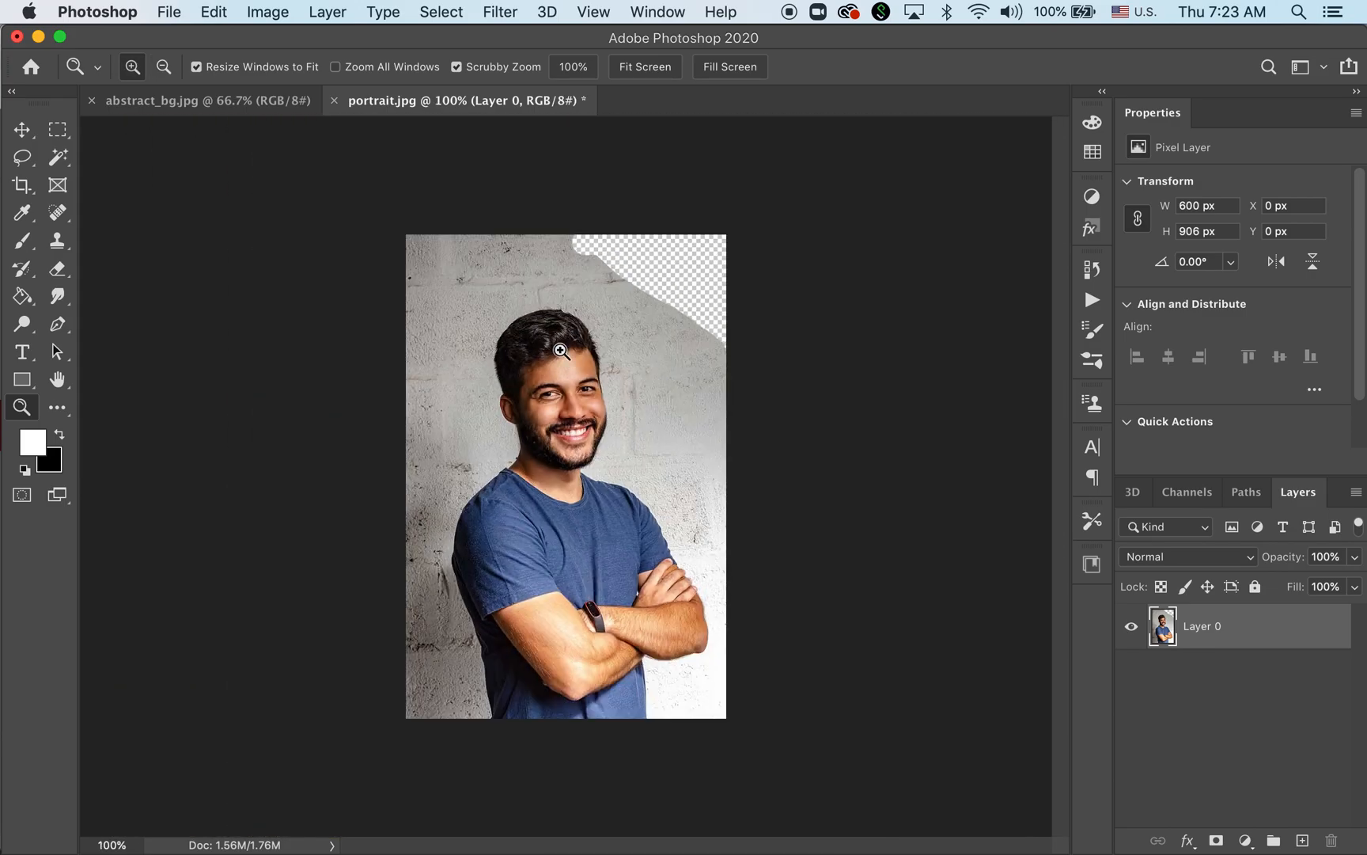
left_click(565, 333)
left_click(565, 334)
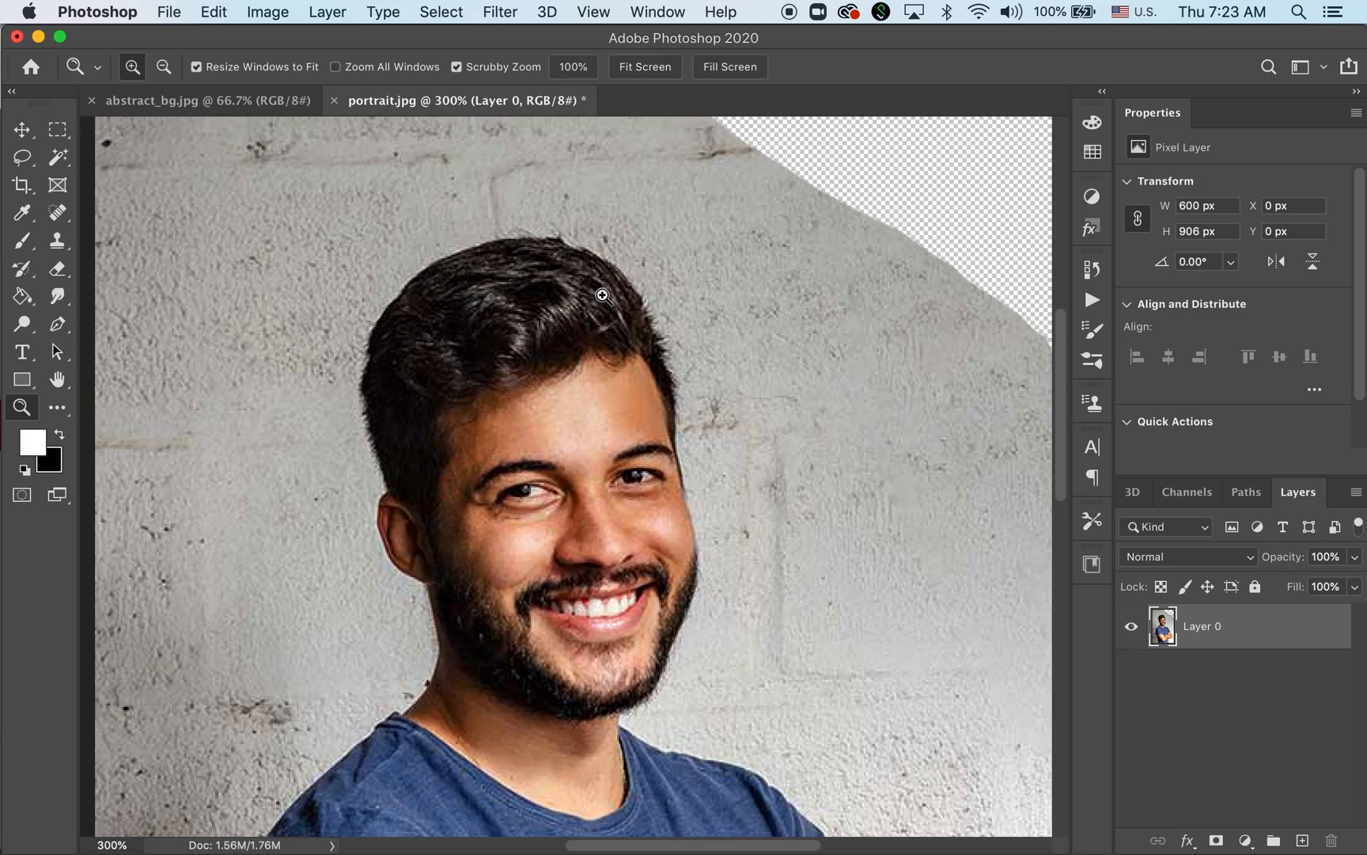
left_click(58, 382)
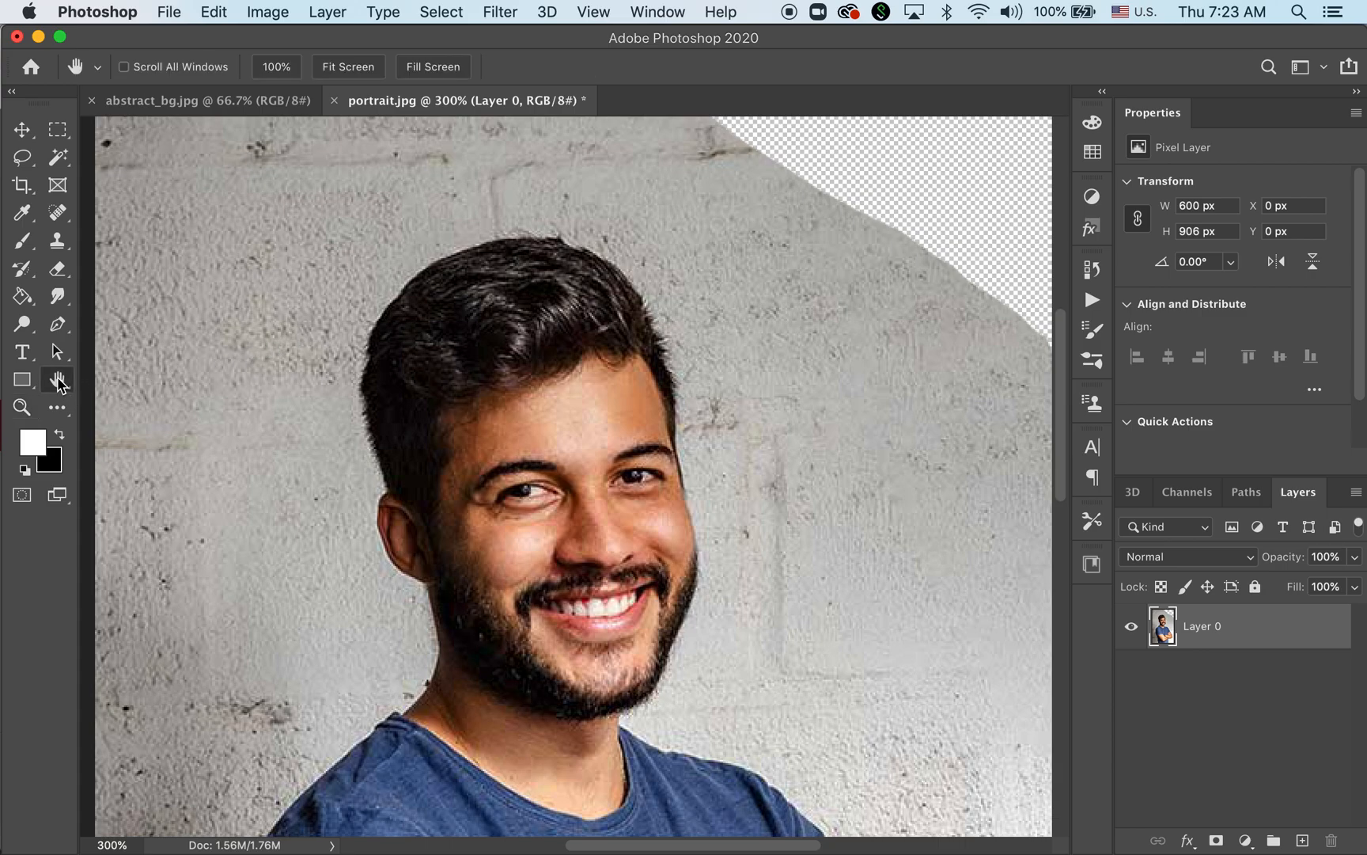
left_click_drag(510, 298, 537, 425)
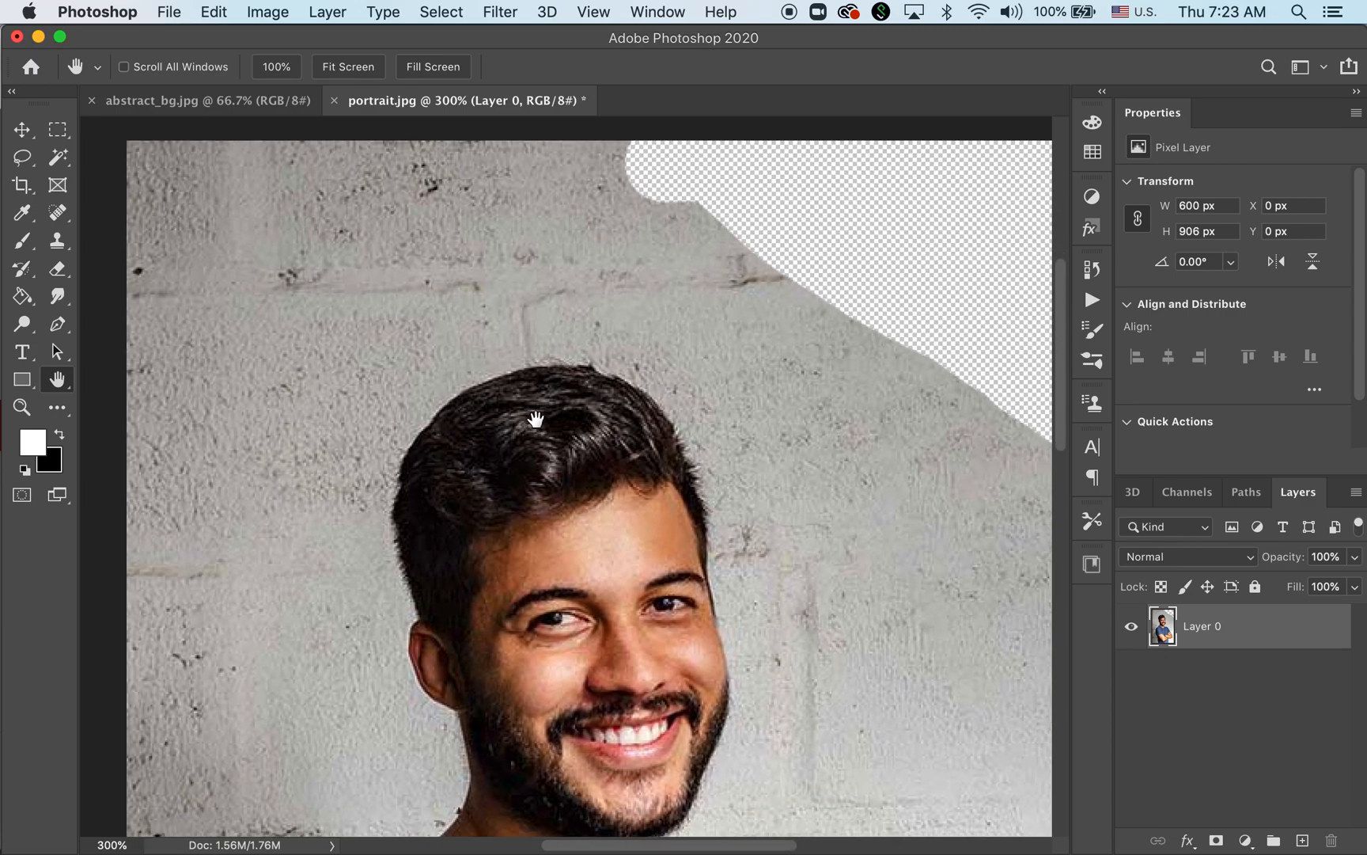
left_click(57, 268)
mouse_move(590, 172)
left_mouse_down()
mouse_move(190, 172)
mouse_move(754, 214)
mouse_move(212, 229)
mouse_move(128, 250)
mouse_move(842, 269)
mouse_move(524, 256)
mouse_move(147, 291)
mouse_move(164, 350)
mouse_move(143, 407)
mouse_move(196, 422)
mouse_move(424, 293)
mouse_move(232, 480)
mouse_move(543, 296)
mouse_move(751, 296)
mouse_move(783, 320)
left_mouse_up()
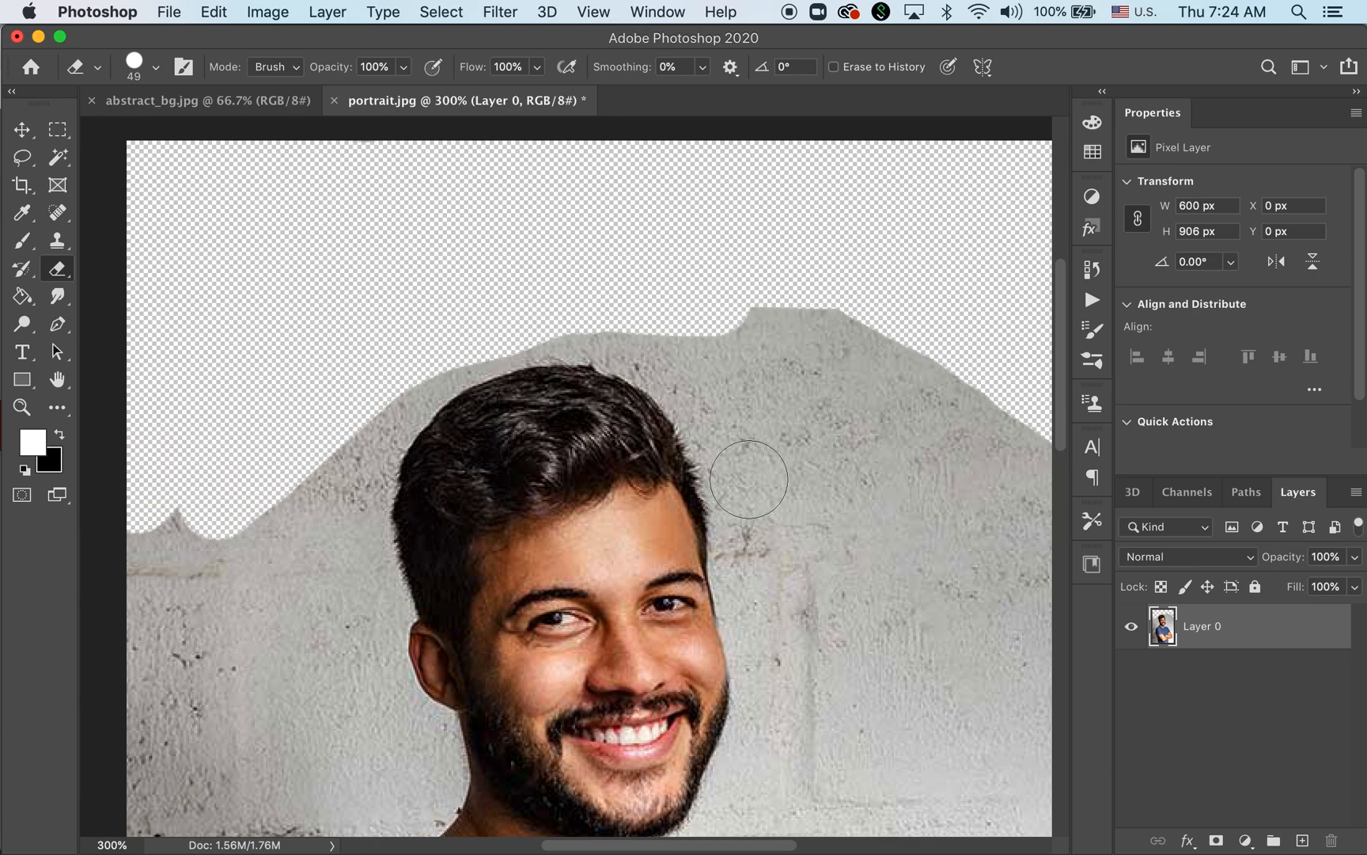
Erase the wall along the portrait's left side, beside the man's head and shoulder.
left_click_drag(738, 488, 879, 296)
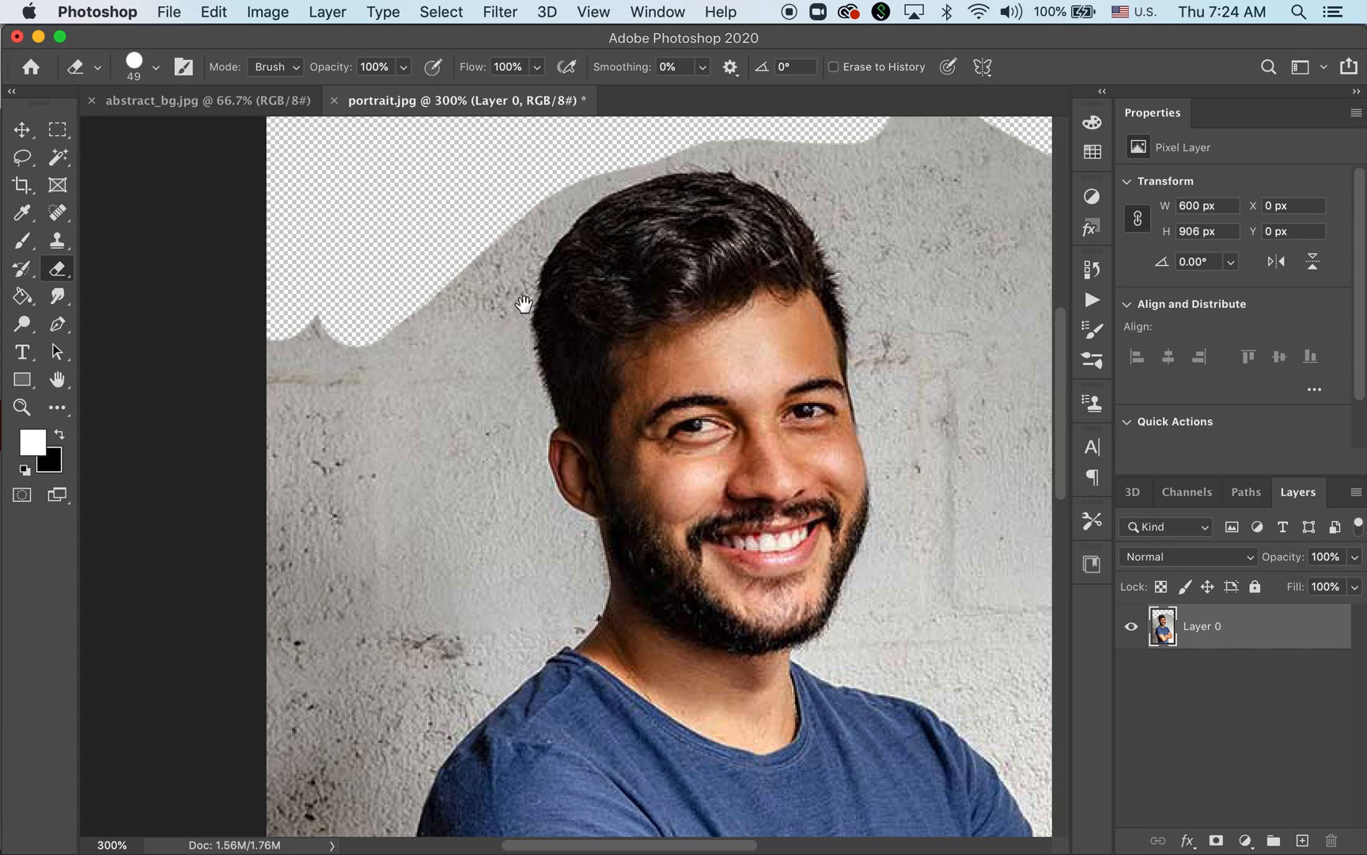
mouse_move(466, 298)
left_mouse_down()
mouse_move(425, 423)
mouse_move(534, 236)
mouse_move(476, 508)
mouse_move(454, 255)
mouse_move(378, 527)
mouse_move(350, 226)
mouse_move(345, 502)
mouse_move(438, 344)
mouse_move(405, 529)
mouse_move(430, 493)
mouse_move(439, 534)
left_mouse_up()
mouse_move(525, 503)
left_mouse_down()
mouse_move(608, 172)
mouse_move(582, 232)
mouse_move(614, 189)
mouse_move(501, 281)
mouse_move(388, 473)
left_mouse_up()
left_click_drag(435, 559, 438, 639)
Erase the wall close around the top of the hair and the face's right side, undoing the stroke that cuts into the cheek.
left_click_drag(713, 317, 555, 585)
left_click_drag(650, 301, 608, 494)
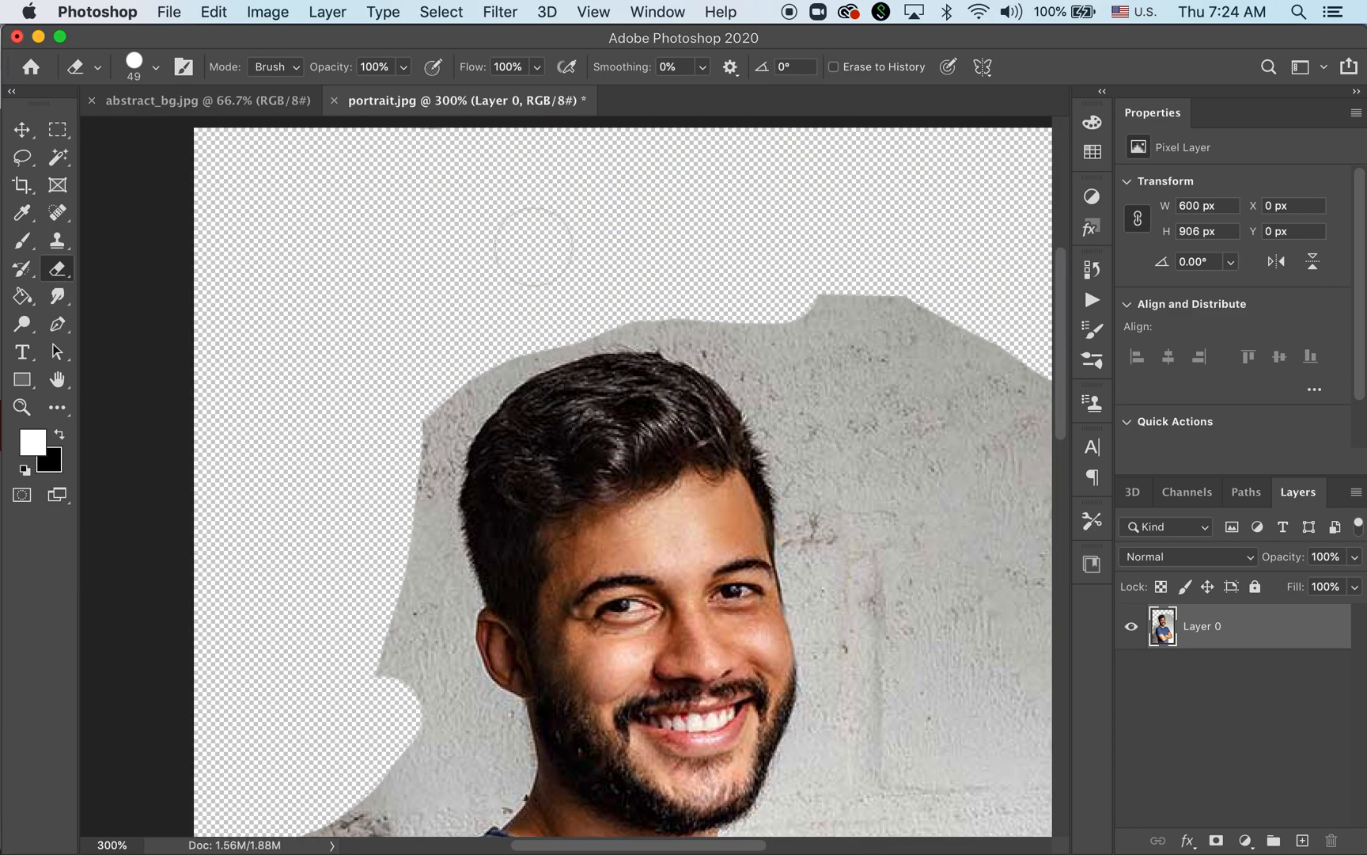
mouse_move(516, 336)
left_mouse_down()
mouse_move(610, 317)
mouse_move(705, 328)
mouse_move(771, 385)
mouse_move(821, 491)
mouse_move(708, 452)
left_mouse_up()
mouse_move(631, 256)
left_mouse_down()
mouse_move(769, 408)
mouse_move(833, 518)
mouse_move(802, 385)
mouse_move(699, 235)
mouse_move(950, 406)
mouse_move(752, 218)
mouse_move(933, 373)
mouse_move(731, 390)
mouse_move(698, 367)
mouse_move(687, 459)
mouse_move(710, 597)
mouse_move(705, 565)
mouse_move(612, 722)
left_mouse_up()
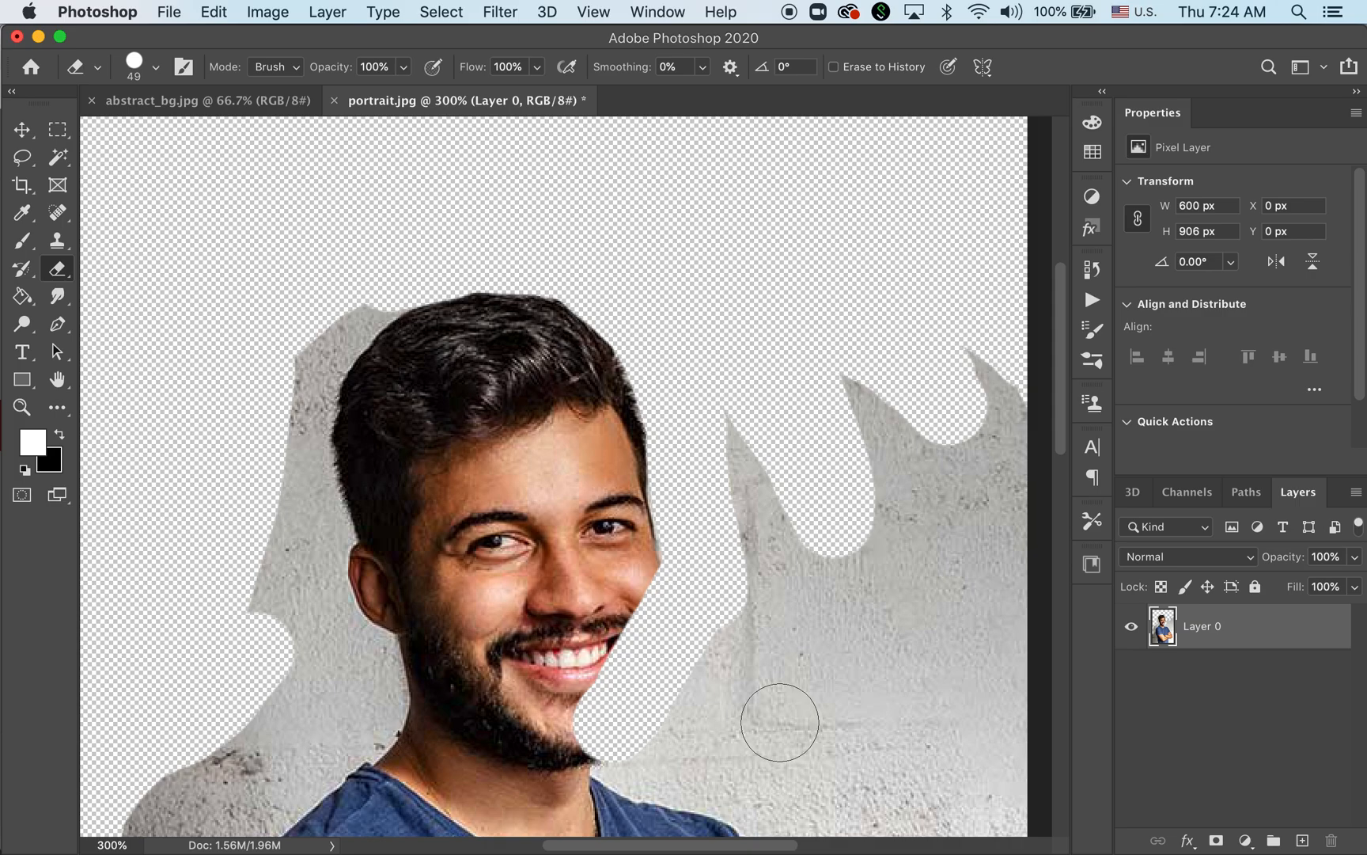
key("super+z")
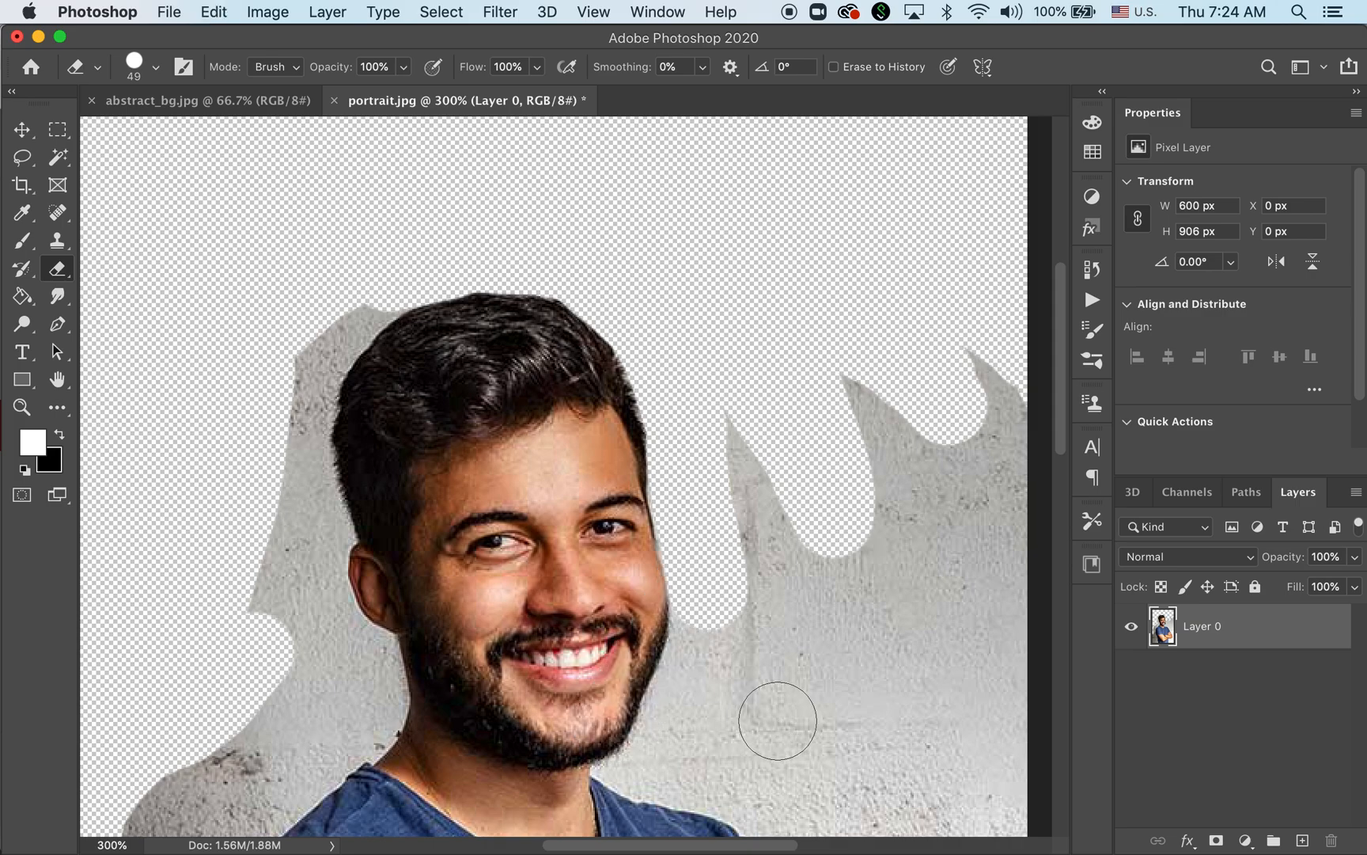
Erase more of the wall to the right of the head, down along the jaw to the neck and shoulder.
mouse_move(748, 385)
left_mouse_down()
mouse_move(780, 617)
mouse_move(825, 413)
mouse_move(871, 462)
mouse_move(886, 399)
mouse_move(956, 558)
mouse_move(969, 362)
mouse_move(999, 460)
mouse_move(1005, 438)
mouse_move(1007, 696)
mouse_move(982, 413)
mouse_move(874, 452)
mouse_move(750, 312)
mouse_move(831, 574)
left_mouse_up()
key("space")
left_click_drag(792, 678, 830, 443)
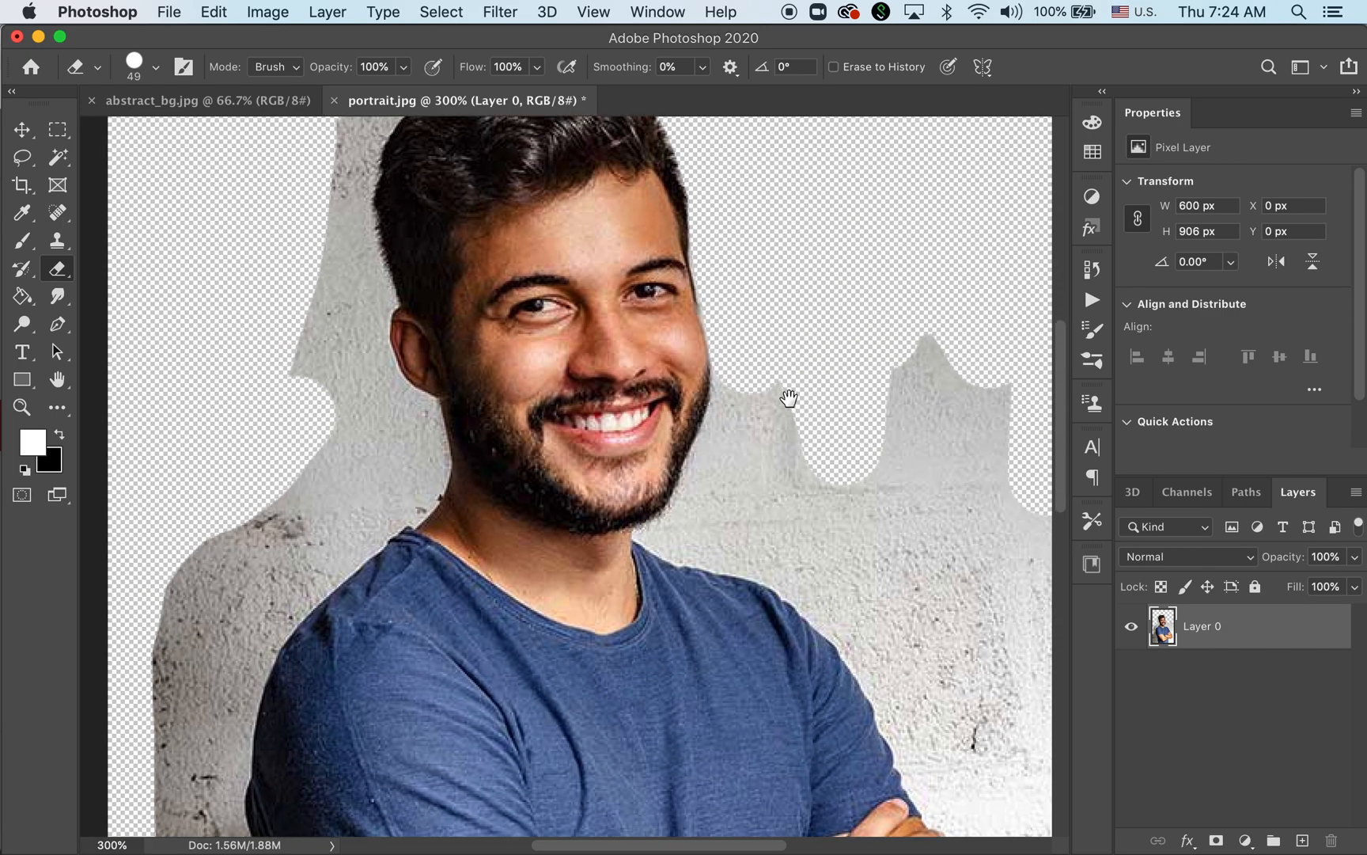
mouse_move(757, 360)
left_mouse_down()
mouse_move(712, 519)
mouse_move(696, 514)
left_mouse_up()
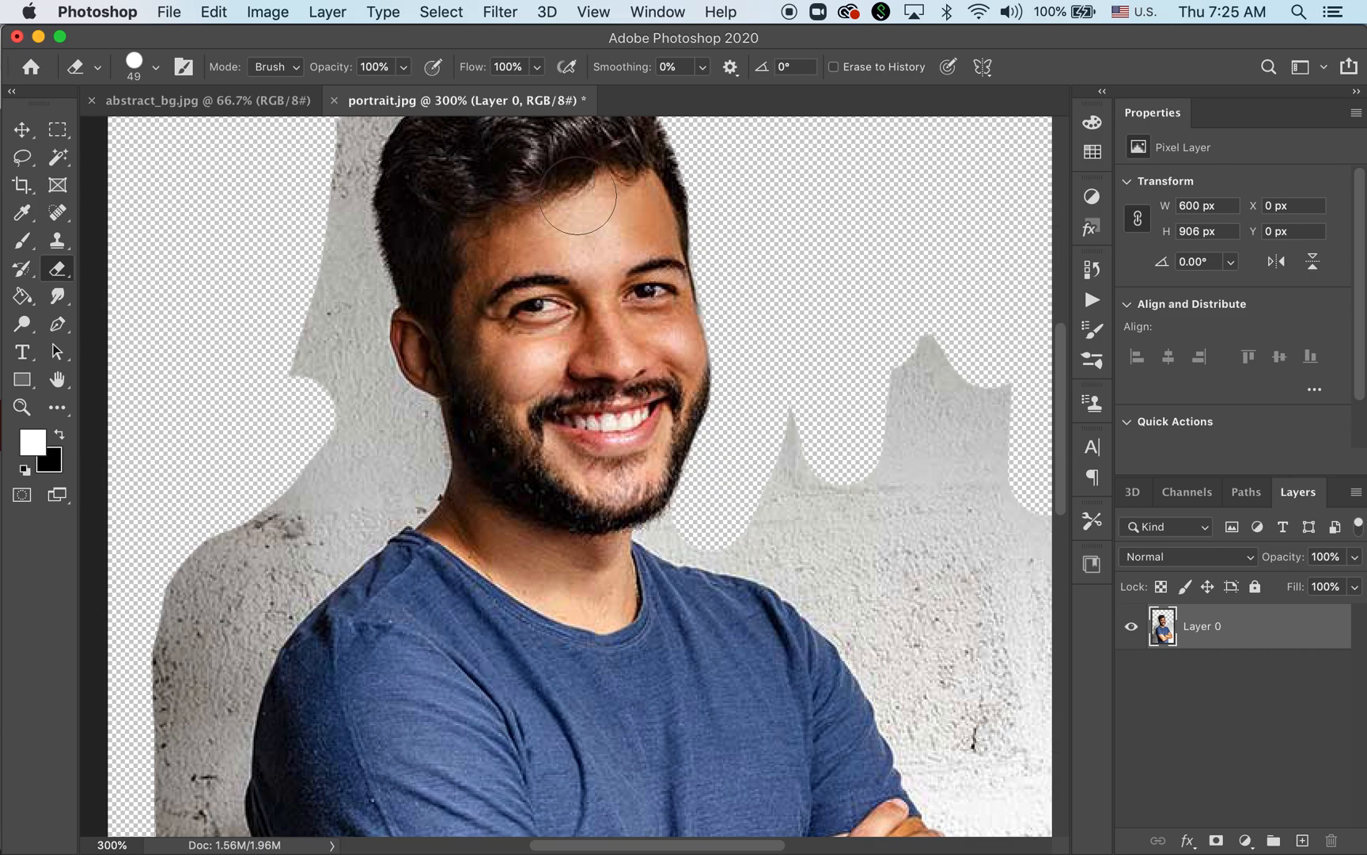
Reduce the Eraser brush size to 9 px.
left_click(156, 71)
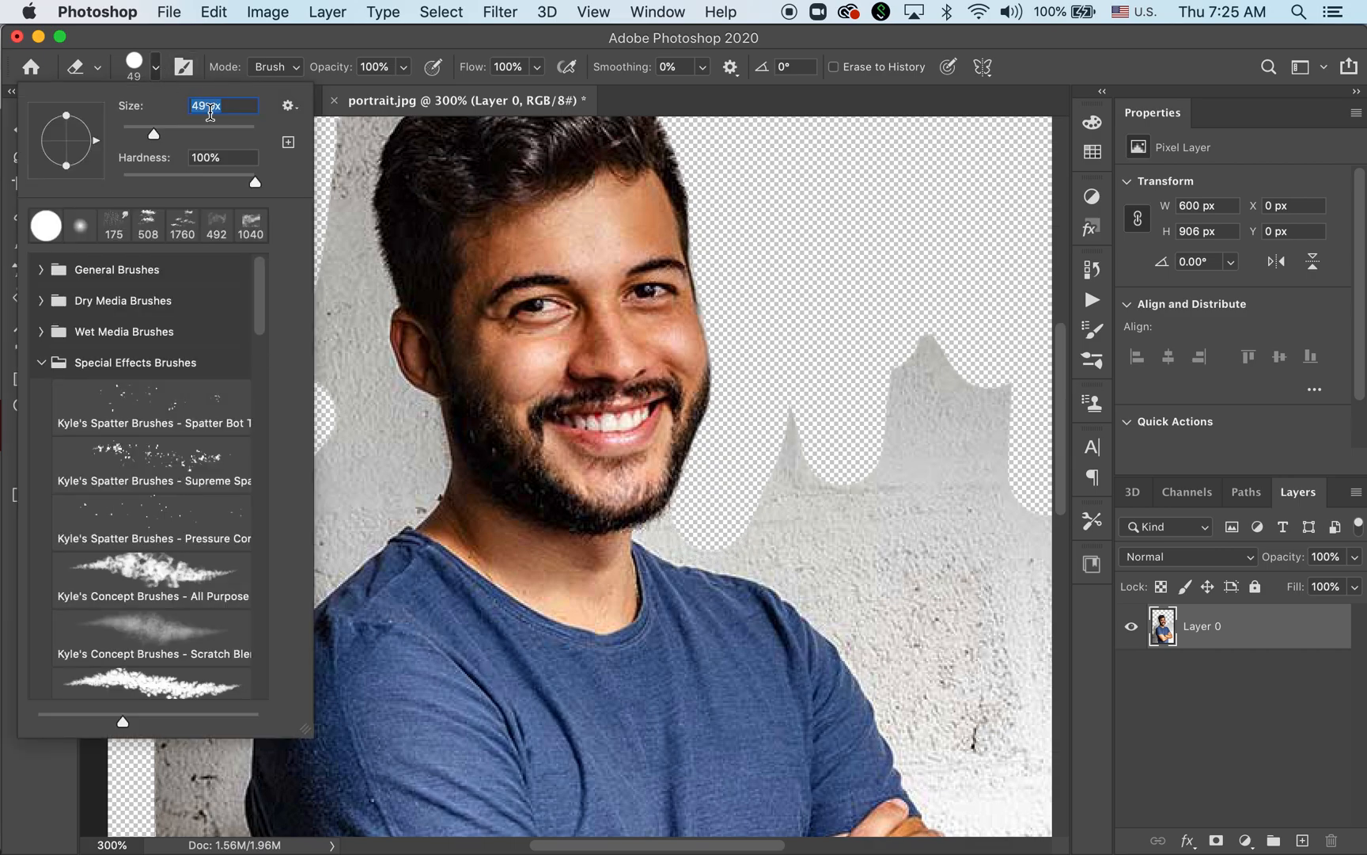
left_click_drag(156, 138, 145, 137)
left_click_drag(136, 141, 132, 144)
left_click(159, 73)
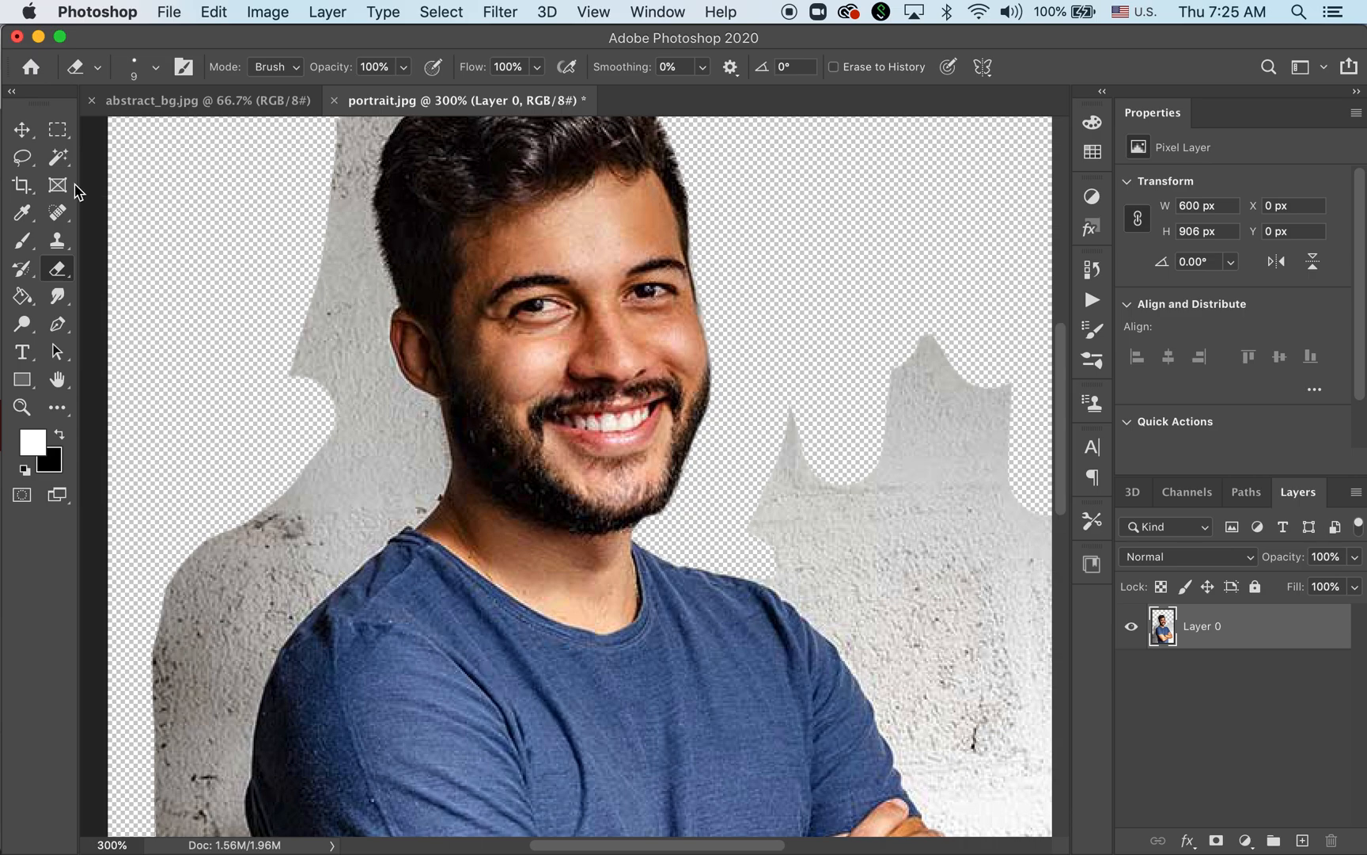
Enlarge the Eraser brush to 63 px and erase the wall to the right of the shoulder, sleeve and crossed arms.
left_click(157, 69)
left_click_drag(129, 135, 171, 136)
left_click(874, 388)
mouse_move(978, 515)
left_mouse_down()
mouse_move(1007, 488)
mouse_move(1032, 564)
mouse_move(909, 537)
mouse_move(793, 540)
mouse_move(876, 622)
mouse_move(872, 610)
mouse_move(921, 688)
mouse_move(952, 653)
mouse_move(1006, 698)
mouse_move(1036, 674)
left_mouse_up()
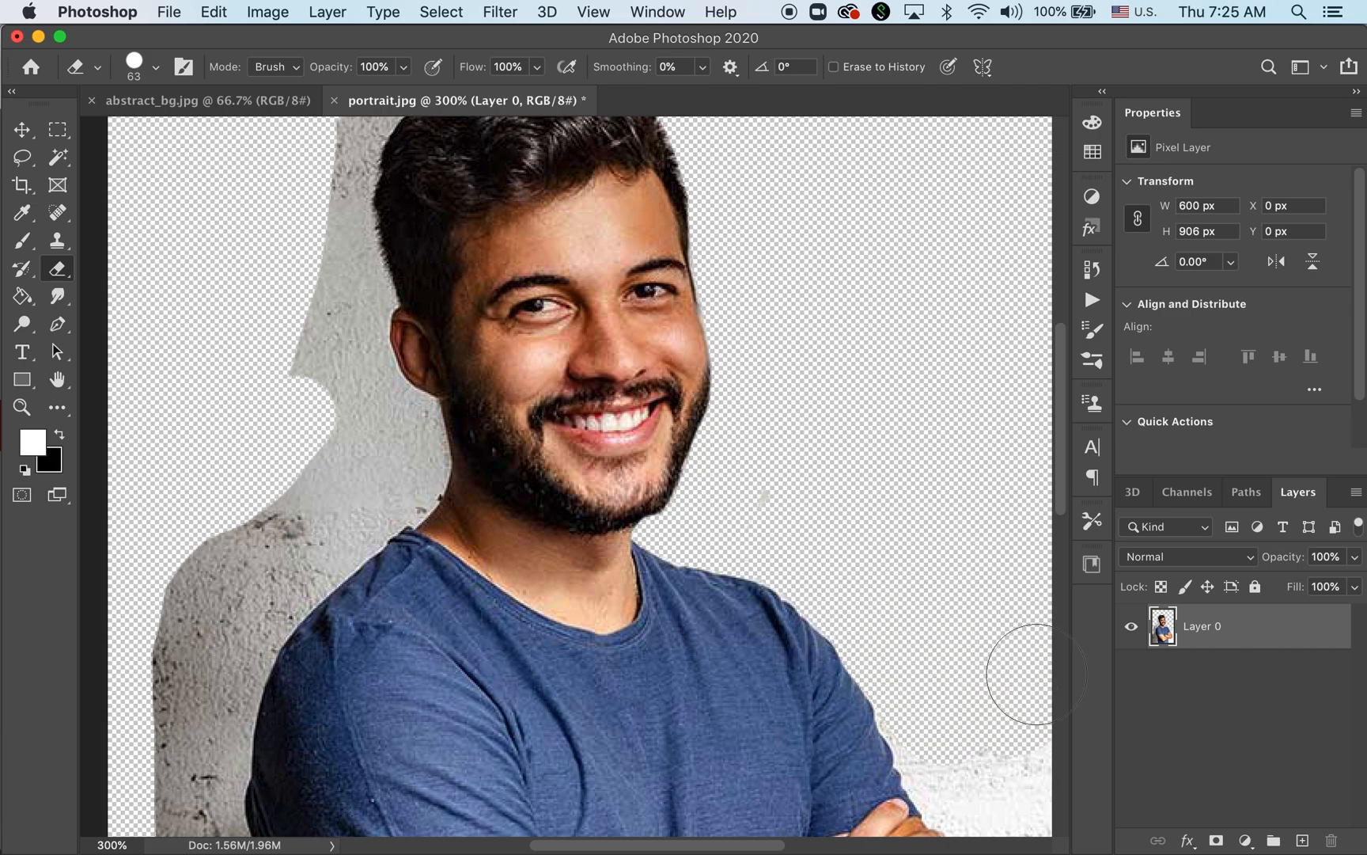
key("space")
mouse_move(900, 565)
left_mouse_down()
mouse_move(741, 367)
mouse_move(702, 354)
left_mouse_up()
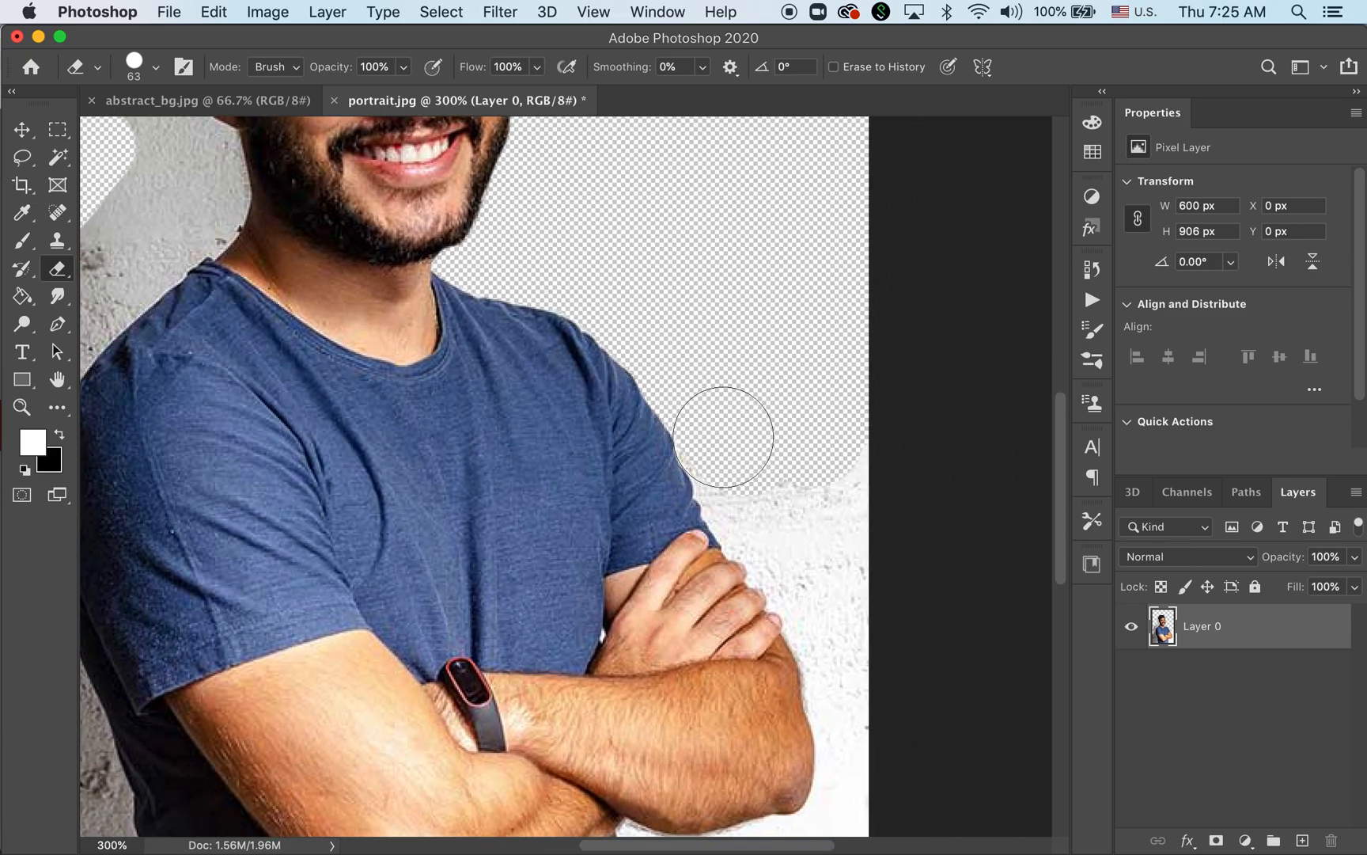
mouse_move(736, 463)
left_mouse_down()
mouse_move(765, 523)
mouse_move(830, 501)
mouse_move(850, 471)
mouse_move(864, 586)
mouse_move(854, 596)
mouse_move(835, 534)
mouse_move(769, 552)
mouse_move(828, 563)
mouse_move(875, 632)
mouse_move(884, 747)
left_mouse_up()
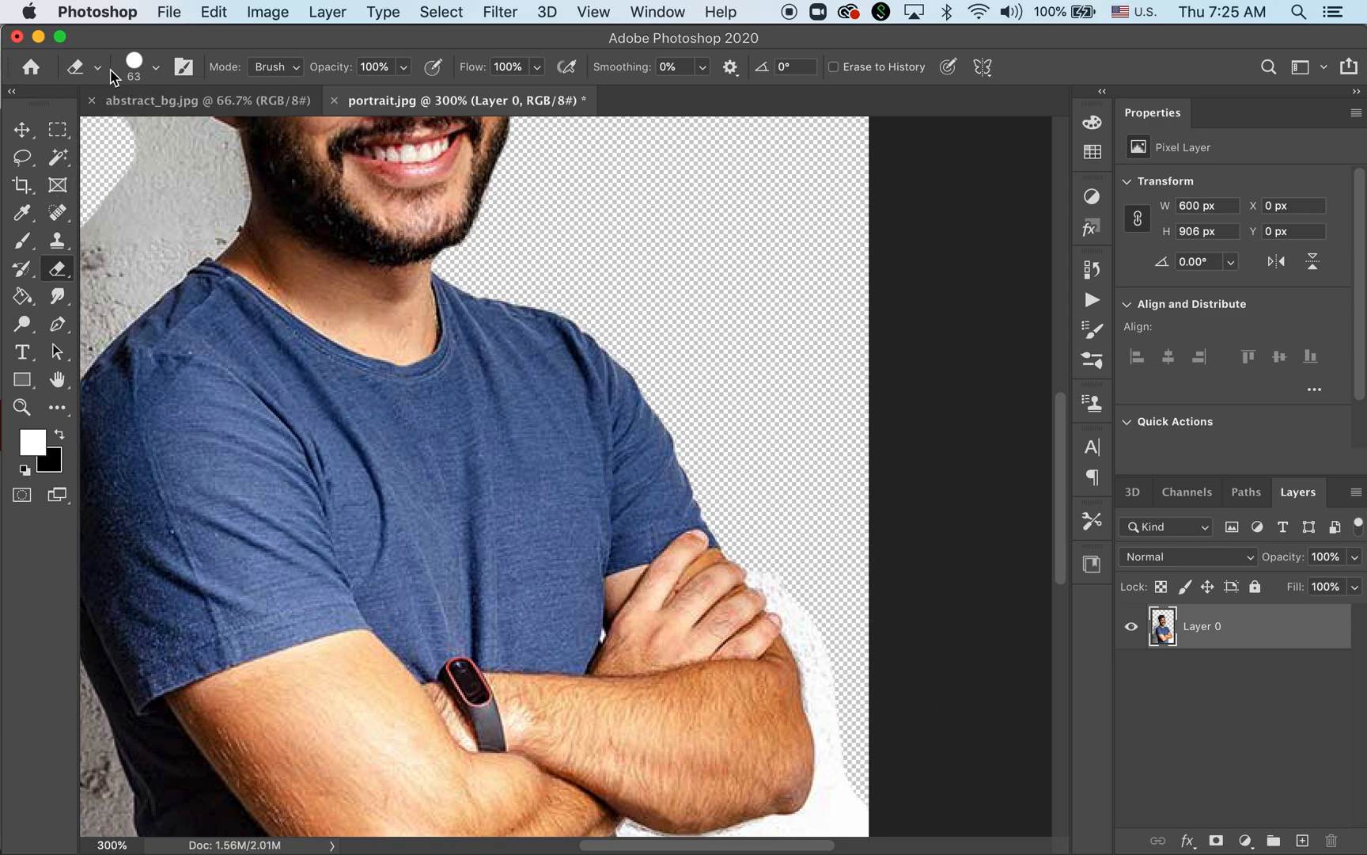
Reduce the Eraser brush to 17 px and erase the wall close around the man's hand, forearm and elbow at the portrait's right edge.
left_click(156, 70)
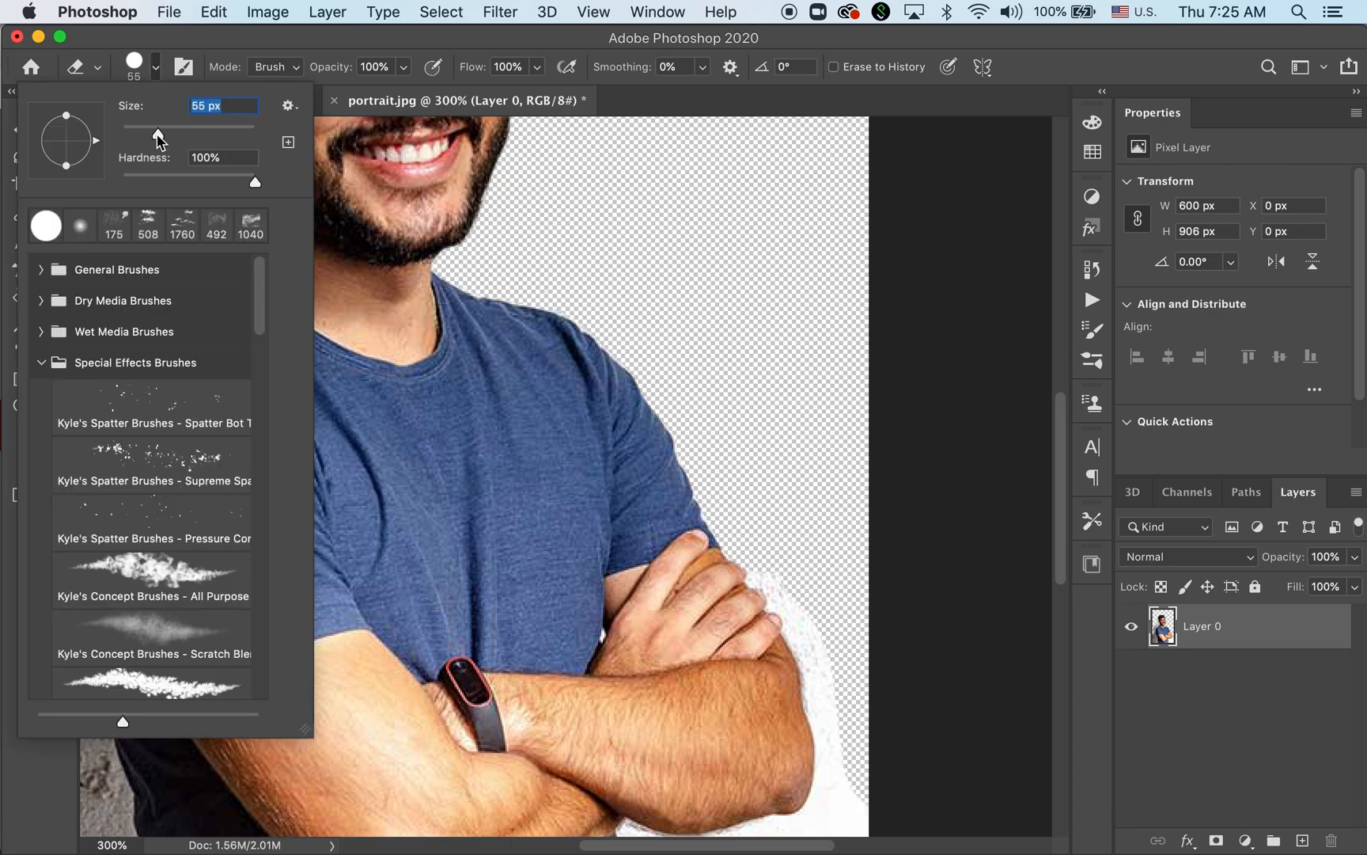
left_click_drag(149, 138, 135, 143)
key("Return")
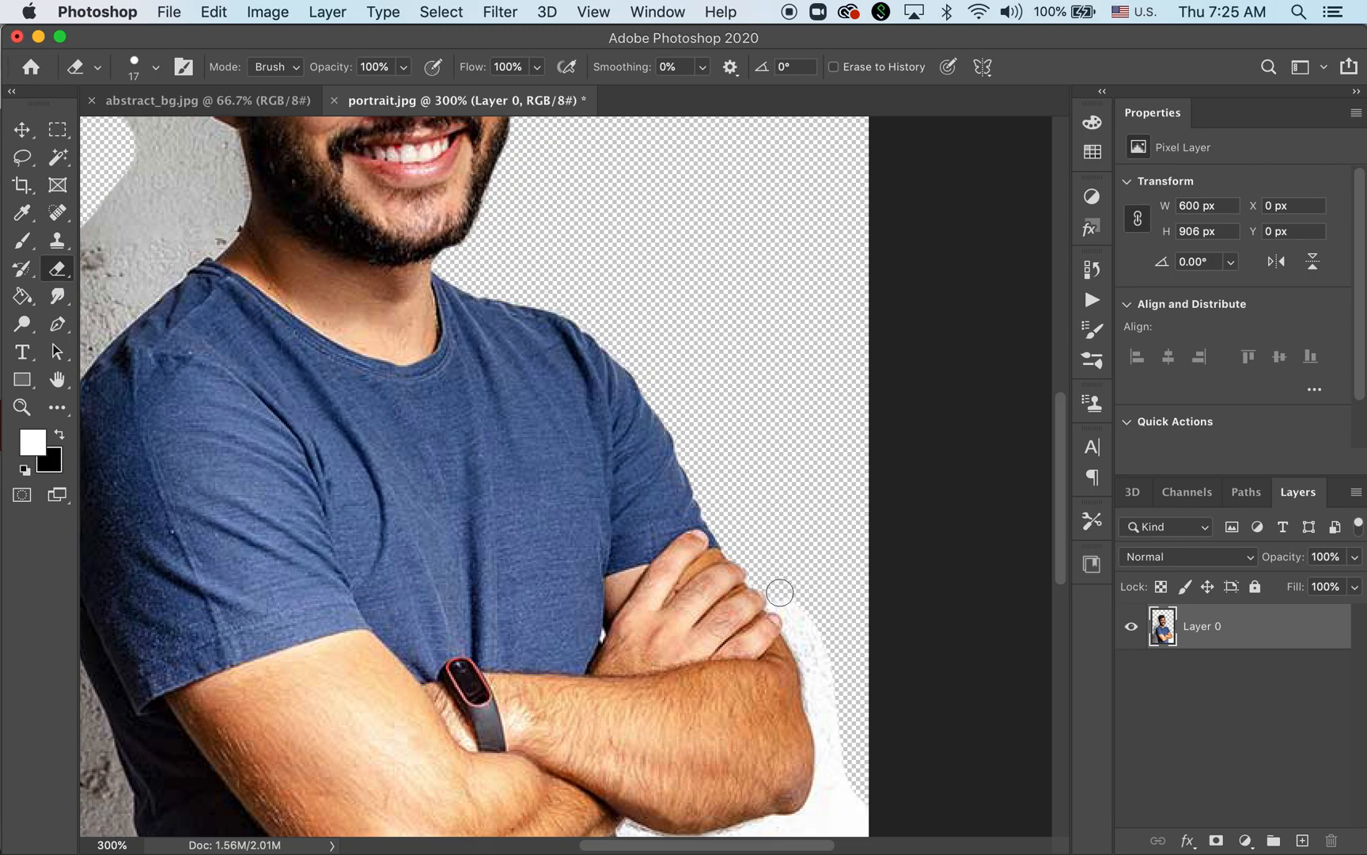
left_click_drag(788, 604, 797, 628)
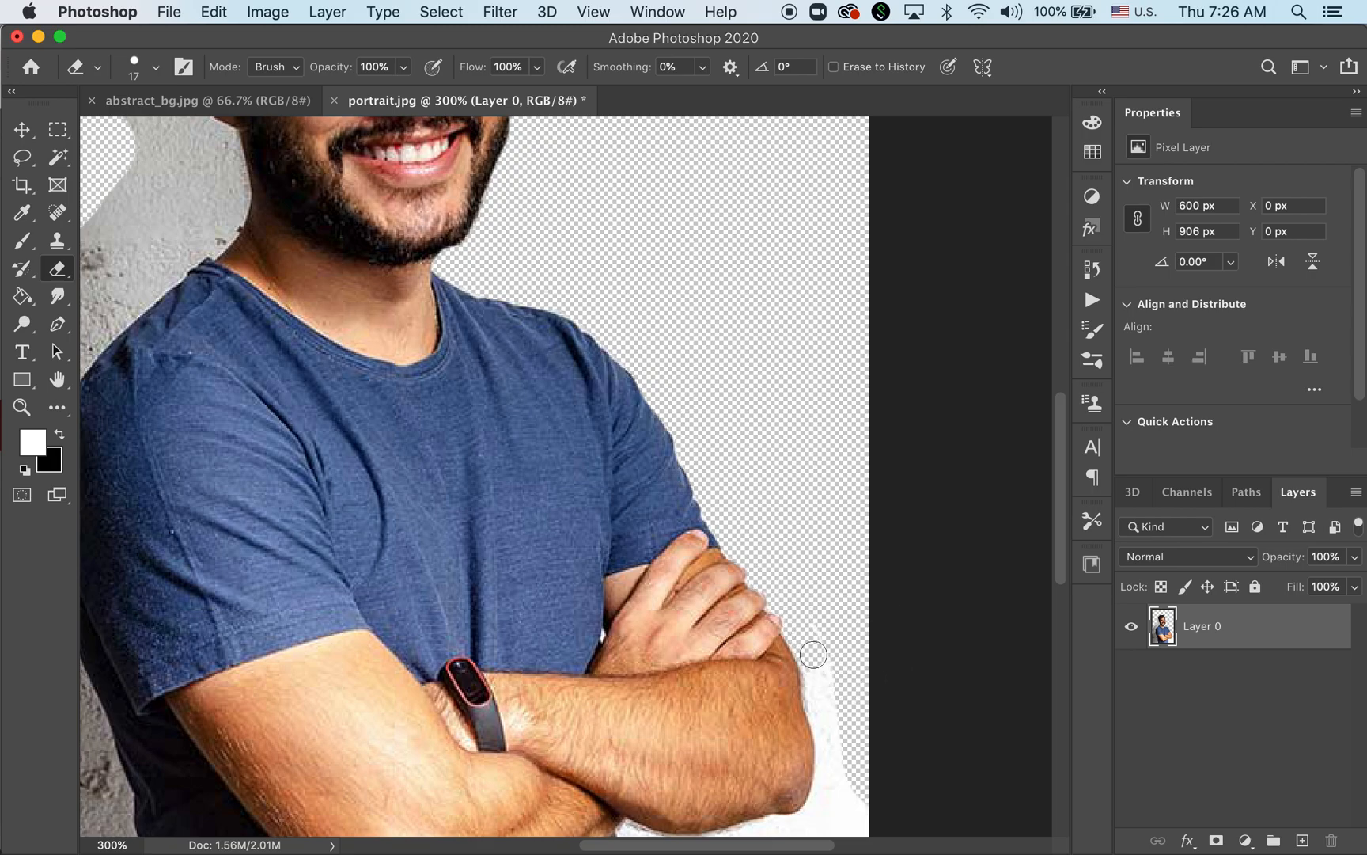
mouse_move(816, 698)
left_mouse_down()
mouse_move(830, 788)
mouse_move(841, 678)
mouse_move(857, 793)
left_mouse_up()
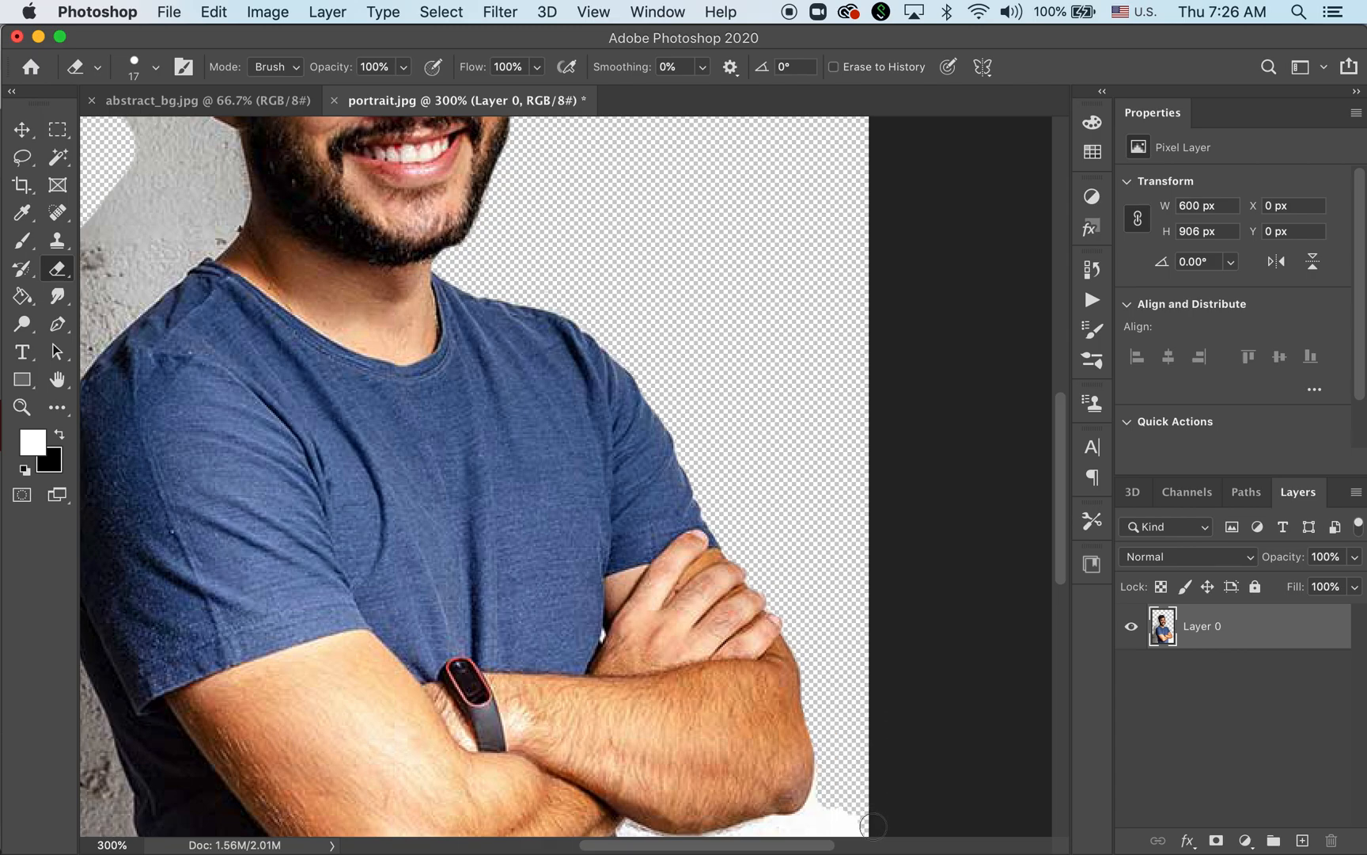
Erase the remaining wall below the right-hand elbow and beside the lower shirt, down to the portrait's bottom edge.
scroll(763, 498, "down", 5)
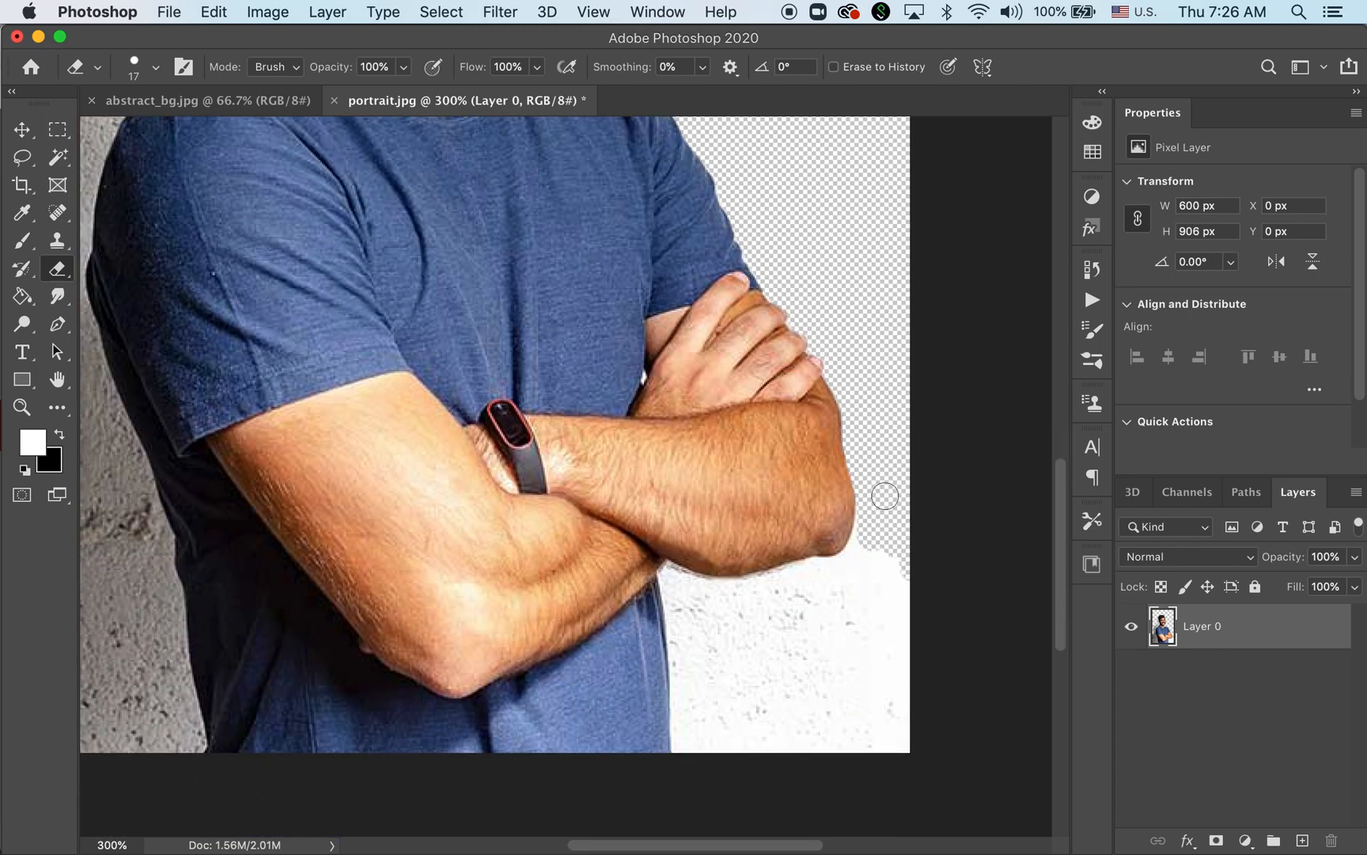
mouse_move(917, 583)
left_mouse_down()
mouse_move(912, 778)
mouse_move(912, 580)
left_mouse_up()
mouse_move(899, 518)
left_mouse_down()
mouse_move(892, 685)
mouse_move(894, 492)
mouse_move(872, 618)
mouse_move(875, 511)
mouse_move(844, 568)
mouse_move(682, 585)
left_mouse_up()
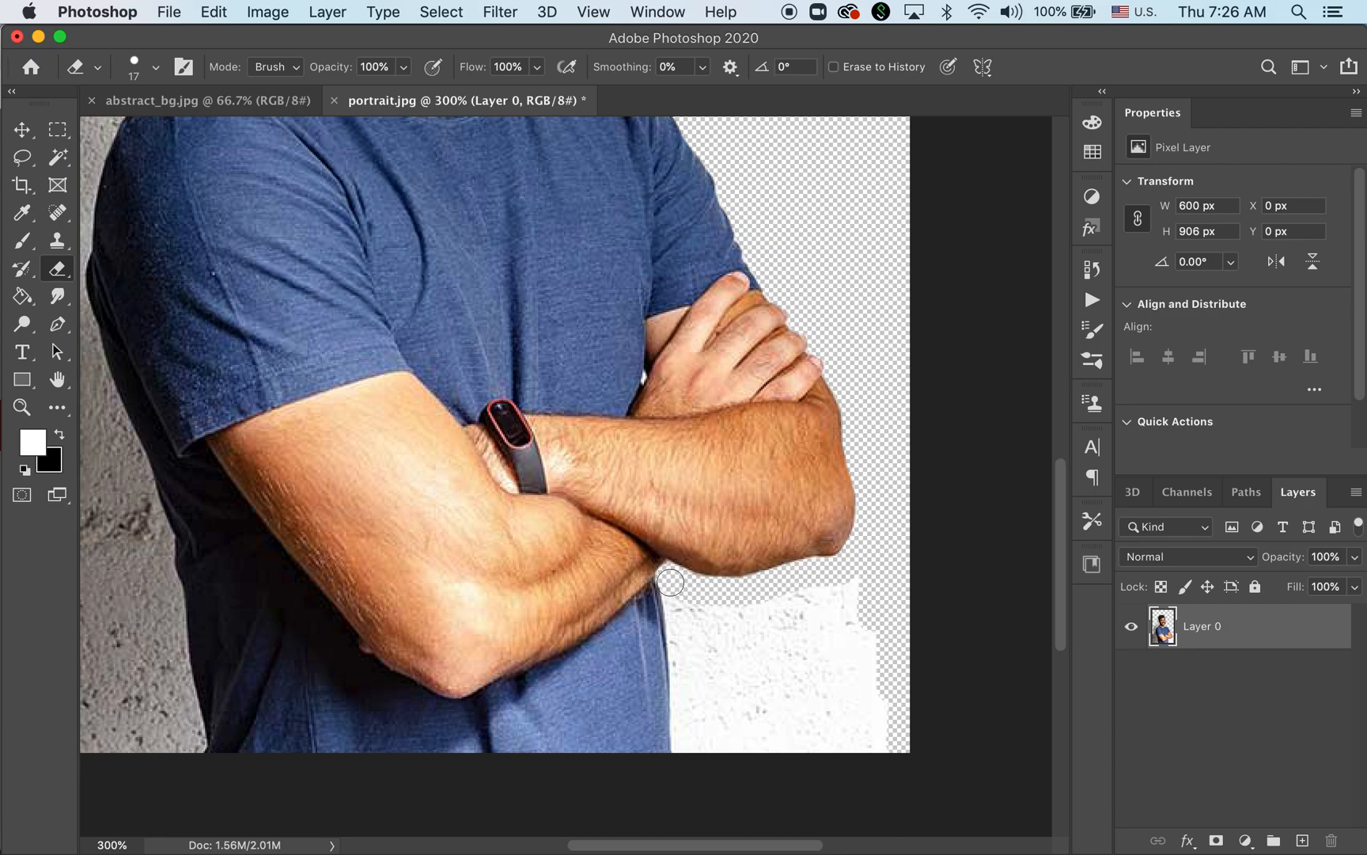
left_click_drag(674, 606, 690, 760)
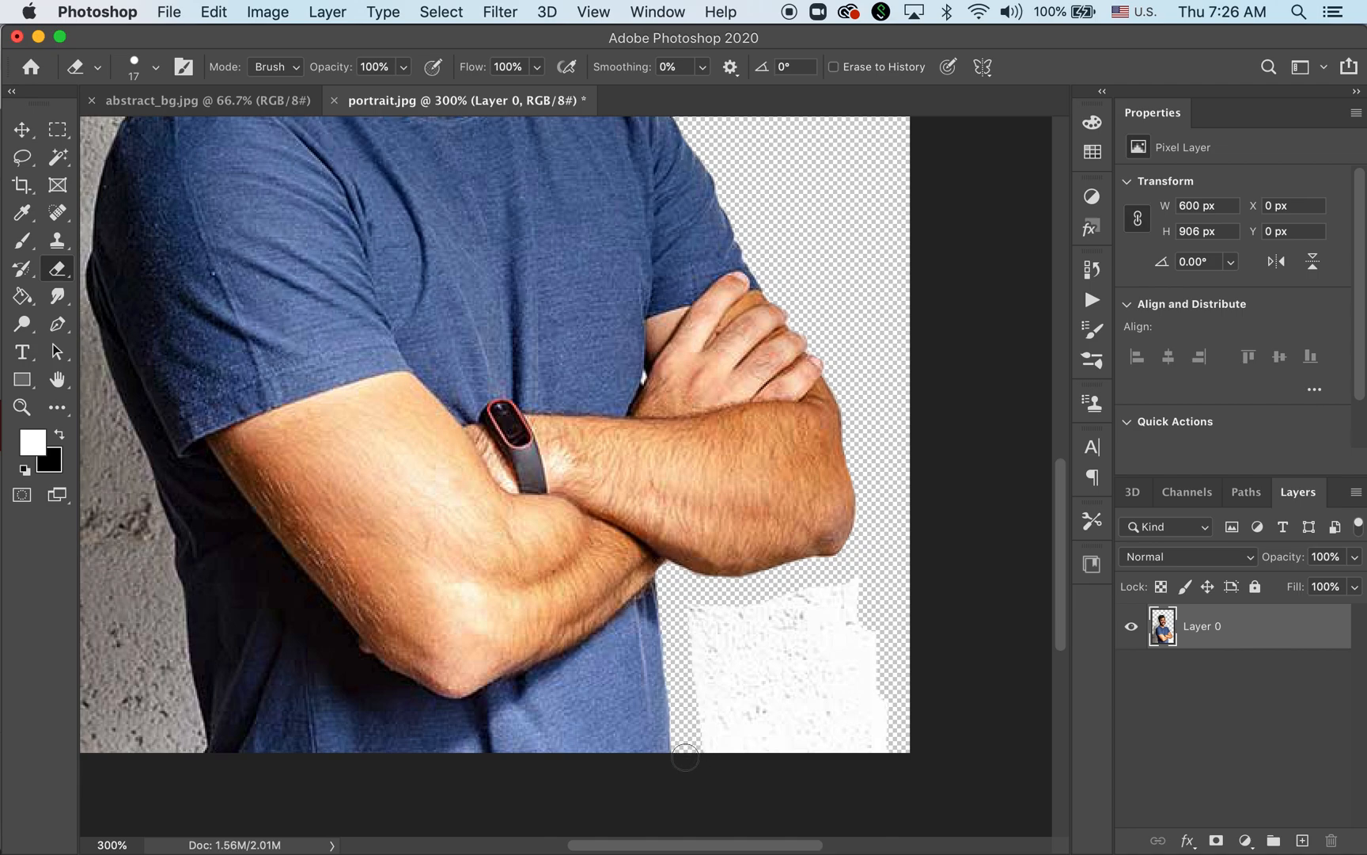
left_click_drag(706, 605, 708, 758)
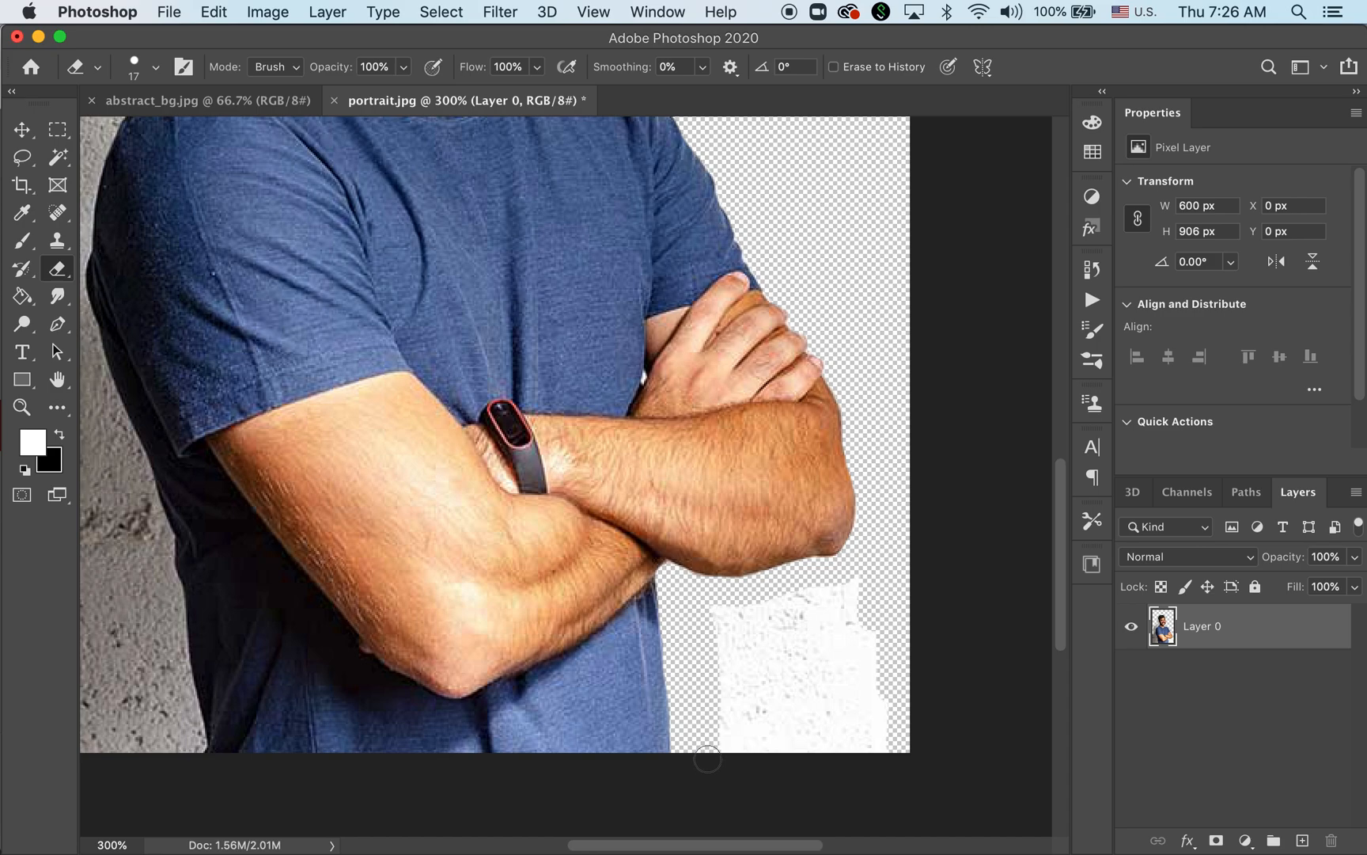
mouse_move(718, 595)
left_mouse_down()
mouse_move(787, 612)
mouse_move(861, 580)
mouse_move(778, 603)
mouse_move(881, 584)
mouse_move(766, 619)
mouse_move(880, 618)
mouse_move(870, 626)
mouse_move(719, 640)
mouse_move(873, 643)
mouse_move(725, 656)
mouse_move(936, 659)
mouse_move(732, 676)
mouse_move(860, 684)
mouse_move(724, 700)
mouse_move(905, 707)
mouse_move(872, 693)
mouse_move(870, 716)
mouse_move(870, 679)
mouse_move(884, 756)
left_mouse_up()
mouse_move(841, 699)
left_mouse_down()
mouse_move(841, 748)
mouse_move(801, 682)
mouse_move(804, 735)
mouse_move(783, 758)
mouse_move(763, 707)
mouse_move(761, 782)
mouse_move(726, 736)
left_mouse_up()
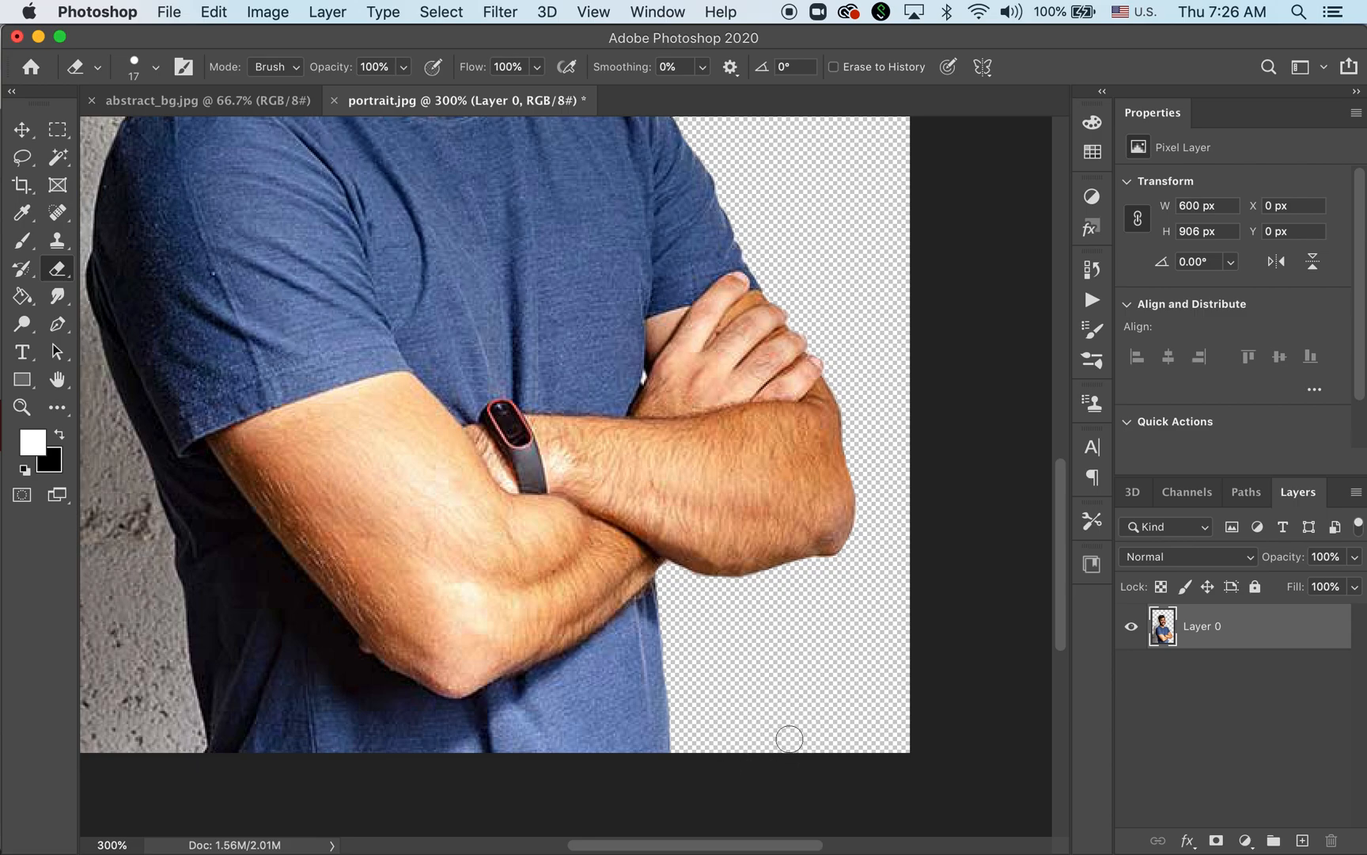
Erase a narrow strip of wall along the lower left edge of the shirt, down to the portrait's bottom edge.
scroll(489, 653, "left", 5)
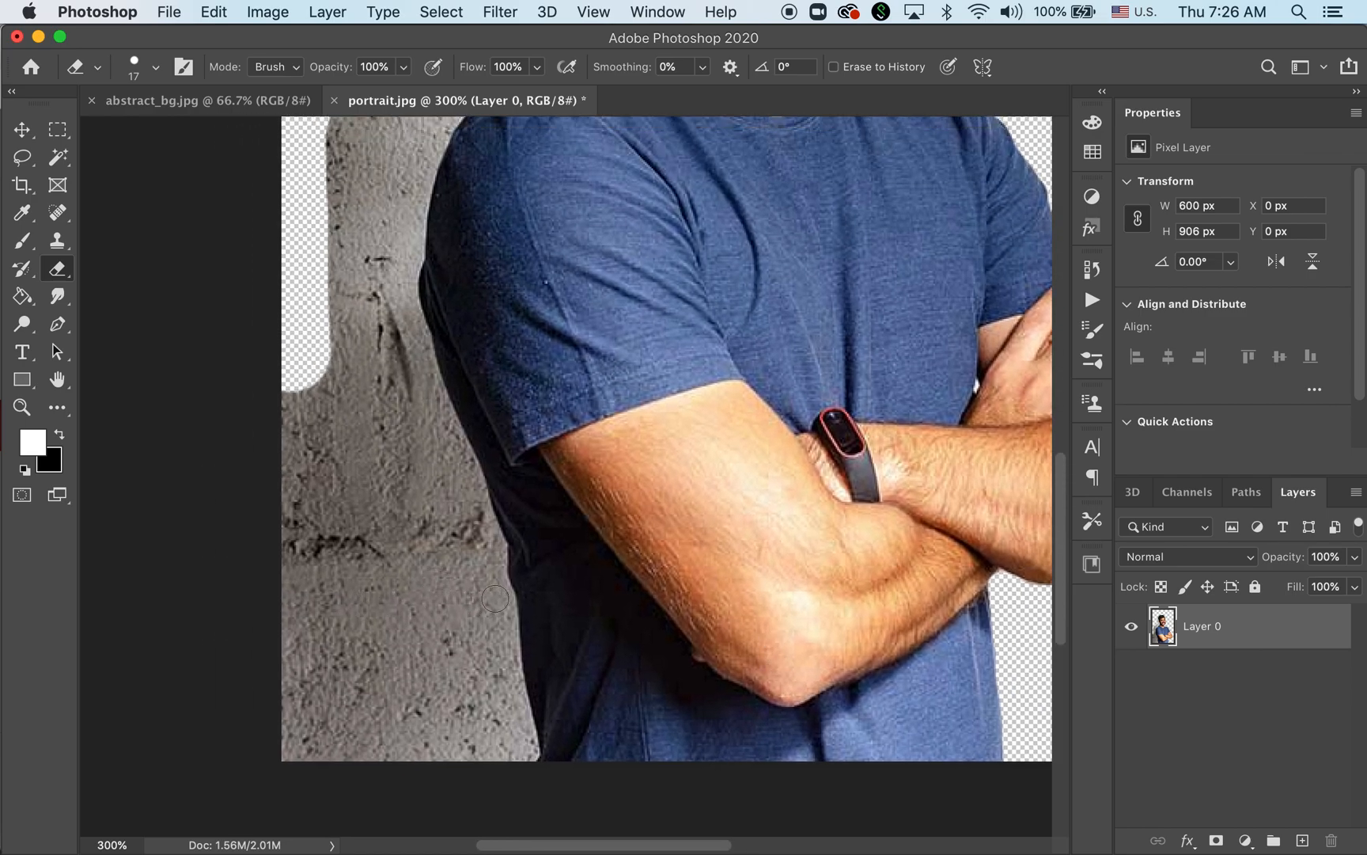
left_click_drag(498, 598, 525, 776)
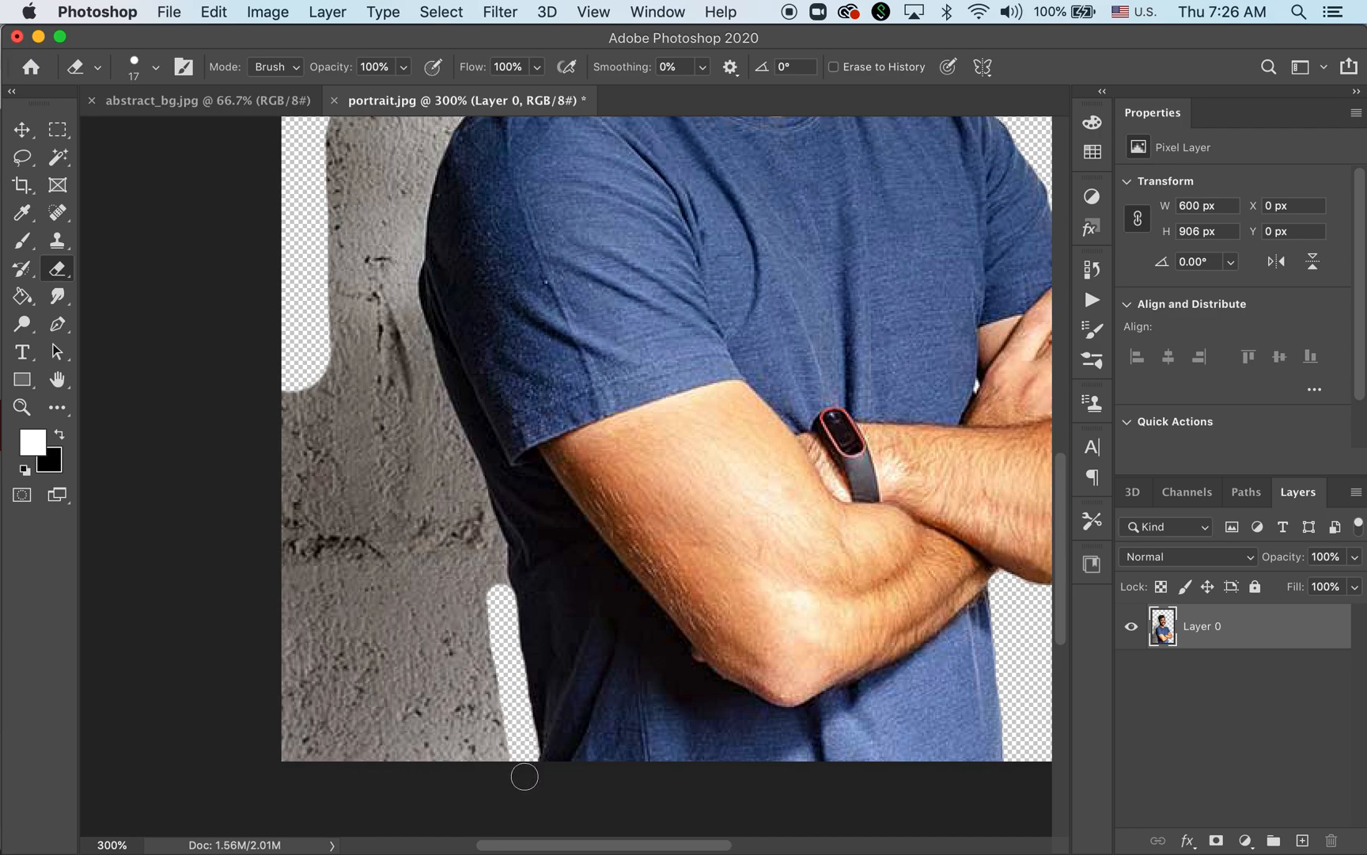
left_click_drag(499, 712, 479, 601)
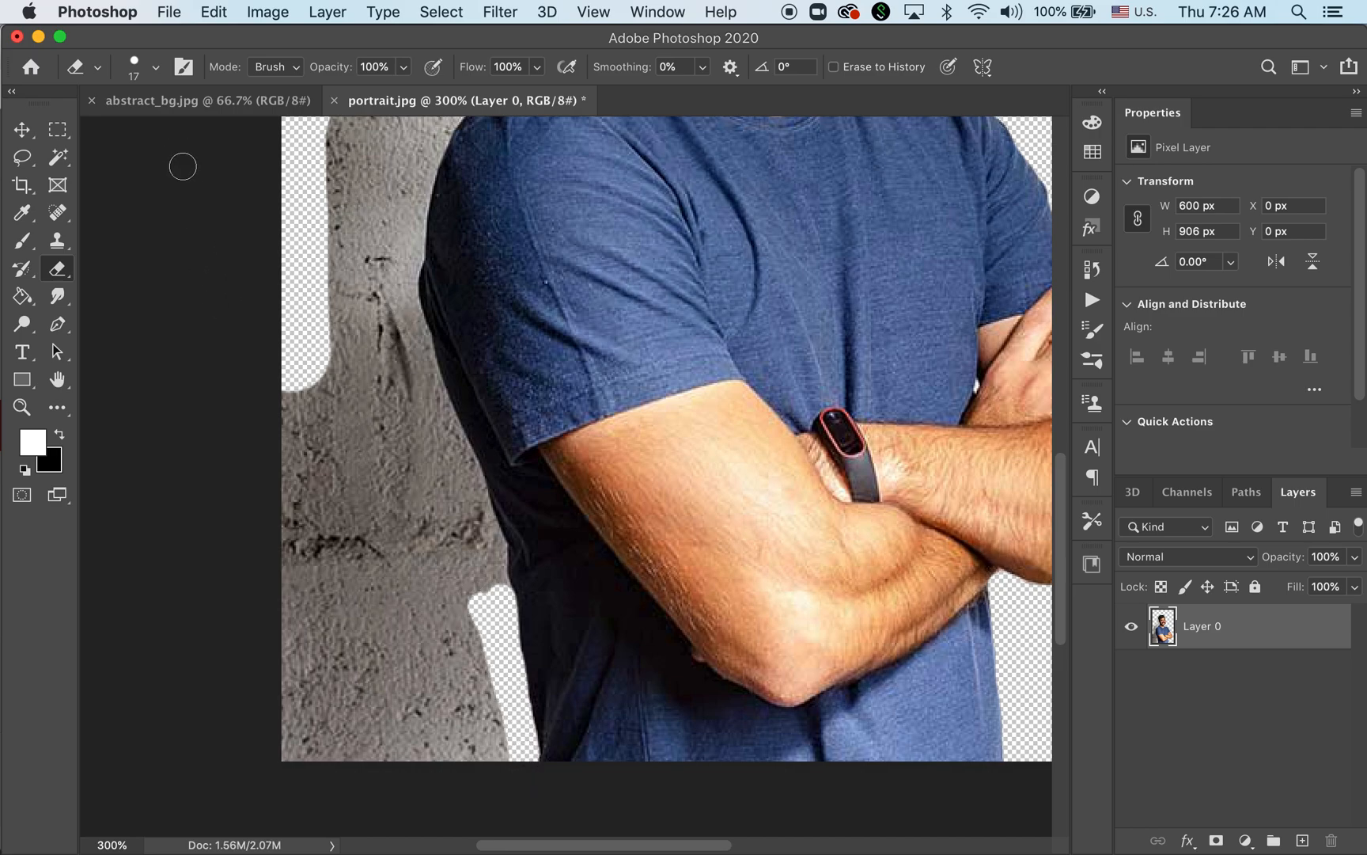
Enlarge the Eraser brush to 51 px and erase the wall to the left of the sleeve and torso.
left_click(156, 67)
left_click_drag(133, 141, 156, 145)
left_click_drag(394, 380, 422, 499)
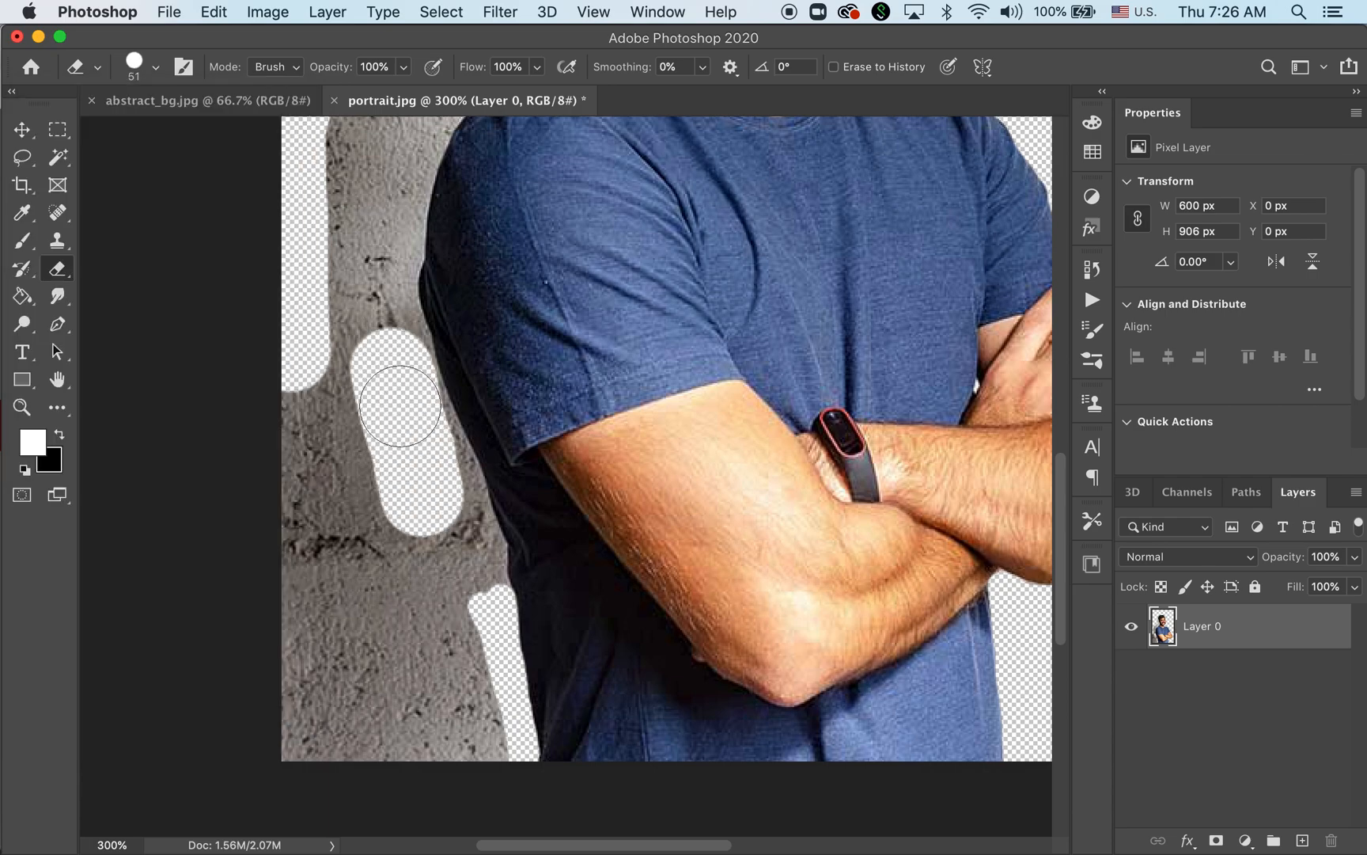
left_click(392, 360)
mouse_move(393, 360)
left_mouse_down()
mouse_move(446, 501)
mouse_move(438, 461)
mouse_move(476, 603)
mouse_move(477, 549)
mouse_move(366, 292)
mouse_move(380, 277)
mouse_move(378, 301)
mouse_move(305, 297)
mouse_move(295, 762)
mouse_move(325, 390)
mouse_move(365, 508)
mouse_move(393, 750)
mouse_move(386, 572)
mouse_move(441, 743)
mouse_move(430, 617)
mouse_move(473, 745)
mouse_move(413, 729)
mouse_move(391, 705)
mouse_move(349, 747)
left_mouse_up()
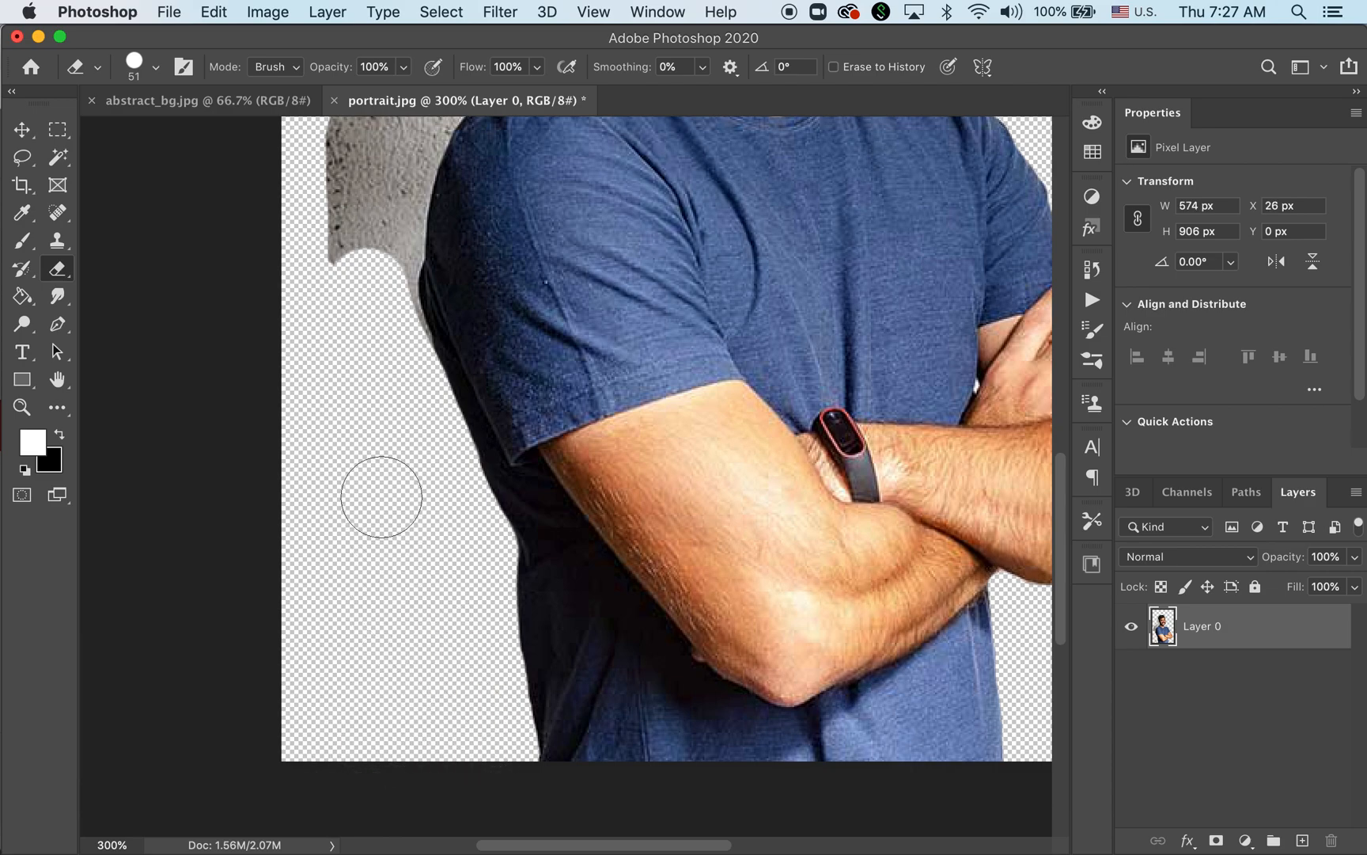
mouse_move(396, 448)
left_mouse_down()
mouse_move(378, 562)
mouse_move(390, 583)
mouse_move(409, 558)
mouse_move(401, 484)
mouse_move(350, 273)
left_mouse_up()
Erase the rest of the wall along the left shoulder, neck and ear, and up around the hair.
left_click_drag(513, 406, 483, 616)
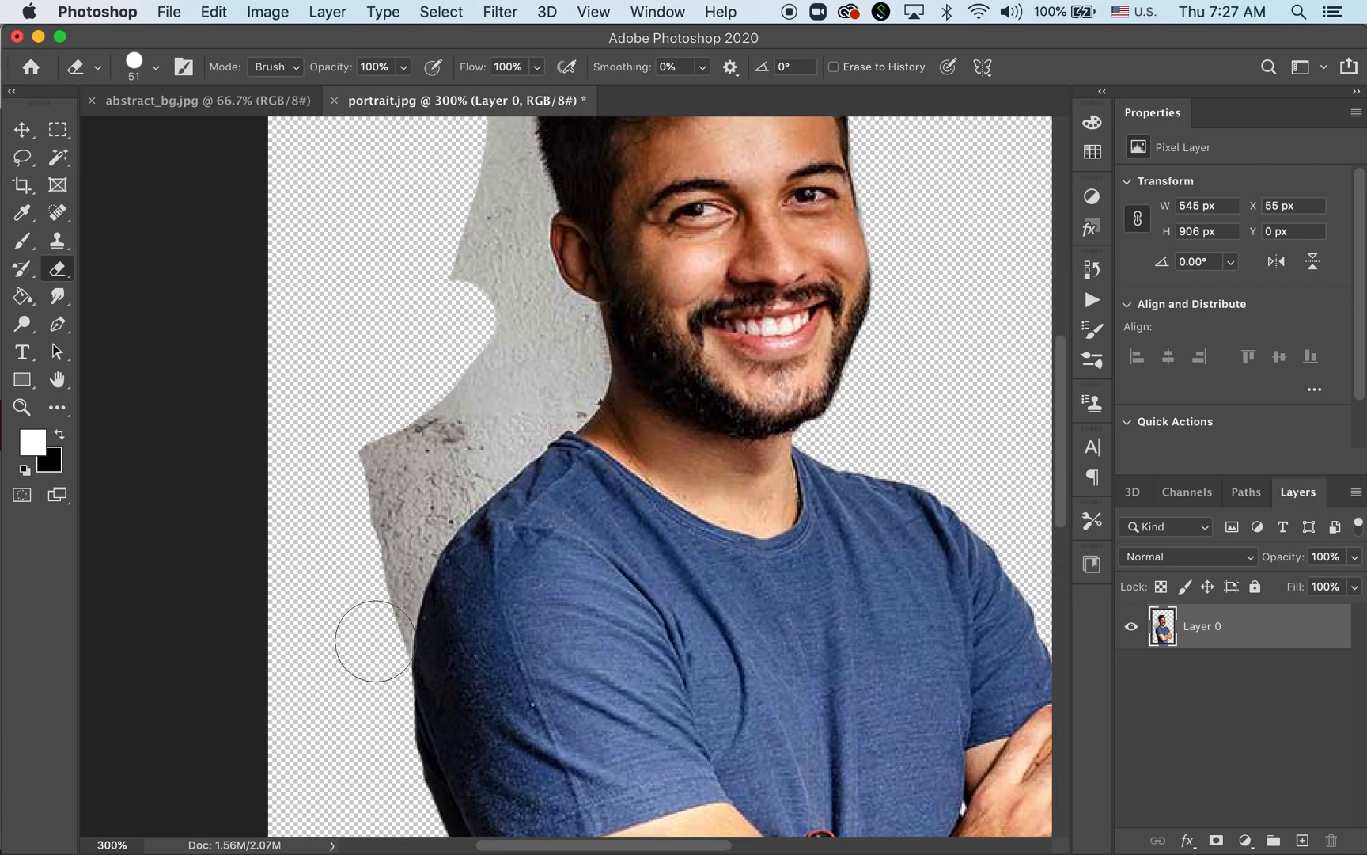
mouse_move(369, 638)
left_mouse_down()
mouse_move(402, 506)
mouse_move(398, 440)
mouse_move(348, 511)
mouse_move(436, 426)
mouse_move(405, 524)
mouse_move(518, 417)
mouse_move(473, 595)
left_mouse_up()
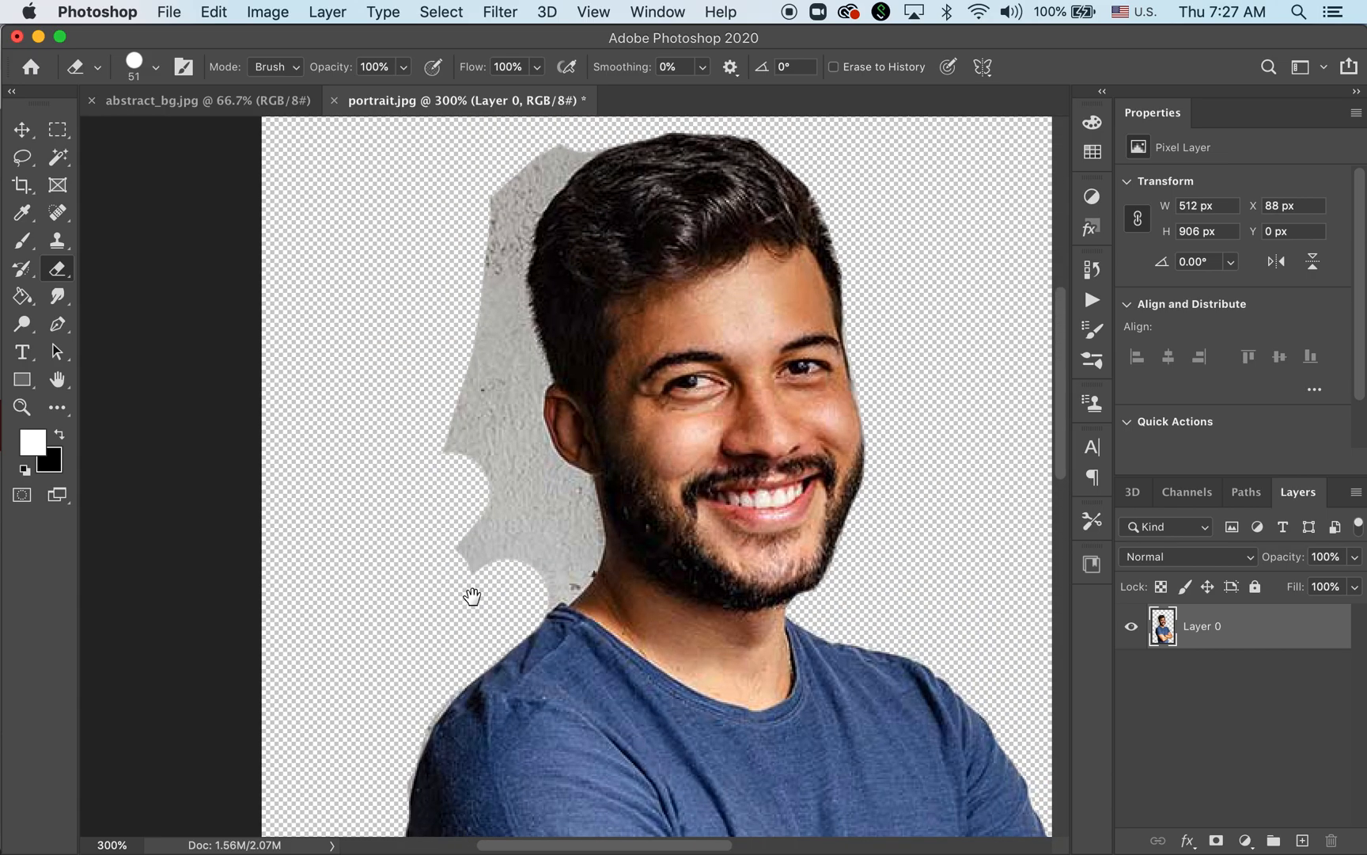
mouse_move(558, 507)
left_mouse_down()
mouse_move(537, 576)
mouse_move(558, 558)
mouse_move(519, 566)
mouse_move(458, 504)
mouse_move(451, 523)
mouse_move(458, 416)
mouse_move(515, 486)
mouse_move(529, 485)
left_mouse_up()
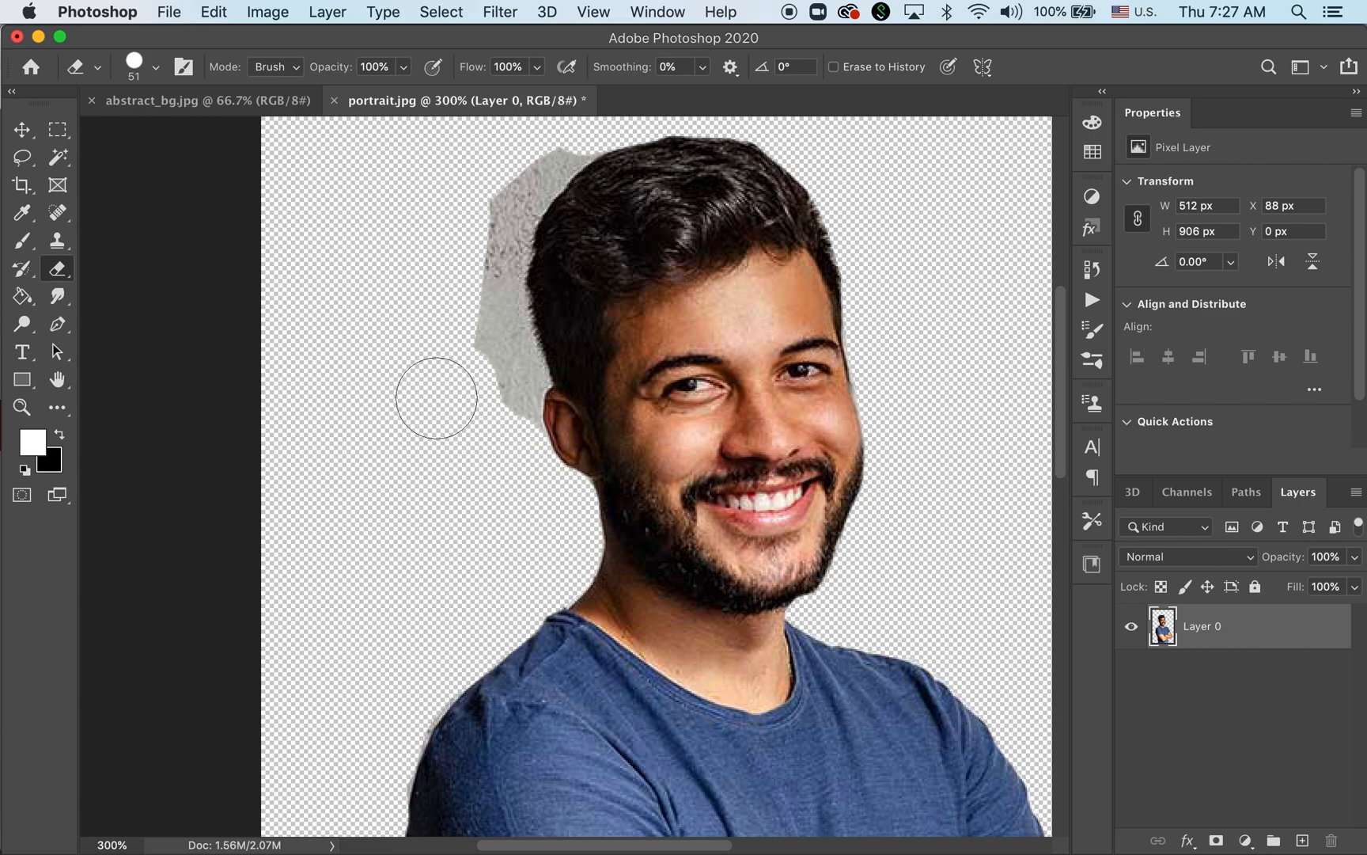
left_click_drag(468, 216, 433, 300)
mouse_move(528, 234)
left_mouse_down()
mouse_move(498, 232)
mouse_move(479, 262)
mouse_move(499, 256)
mouse_move(474, 269)
mouse_move(488, 266)
mouse_move(459, 306)
mouse_move(437, 397)
mouse_move(445, 473)
mouse_move(424, 458)
left_mouse_up()
Reduce the Eraser brush to 19 px, erase the leftover sliver of wall above the left ear, and view the portrait at 100%.
left_click(158, 70)
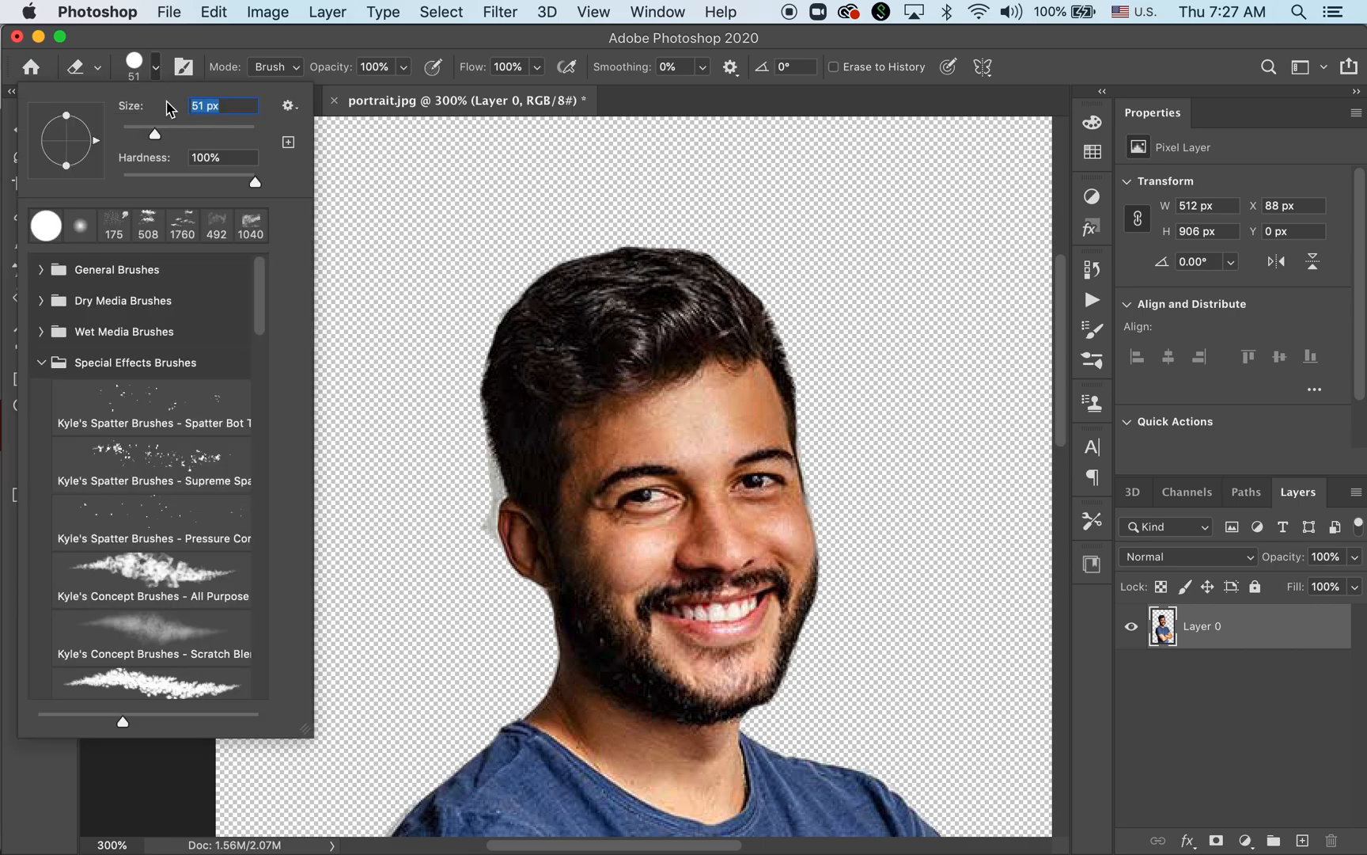
left_click_drag(148, 132, 135, 138)
mouse_move(455, 466)
left_mouse_down()
mouse_move(469, 451)
mouse_move(488, 485)
mouse_move(478, 549)
left_mouse_up()
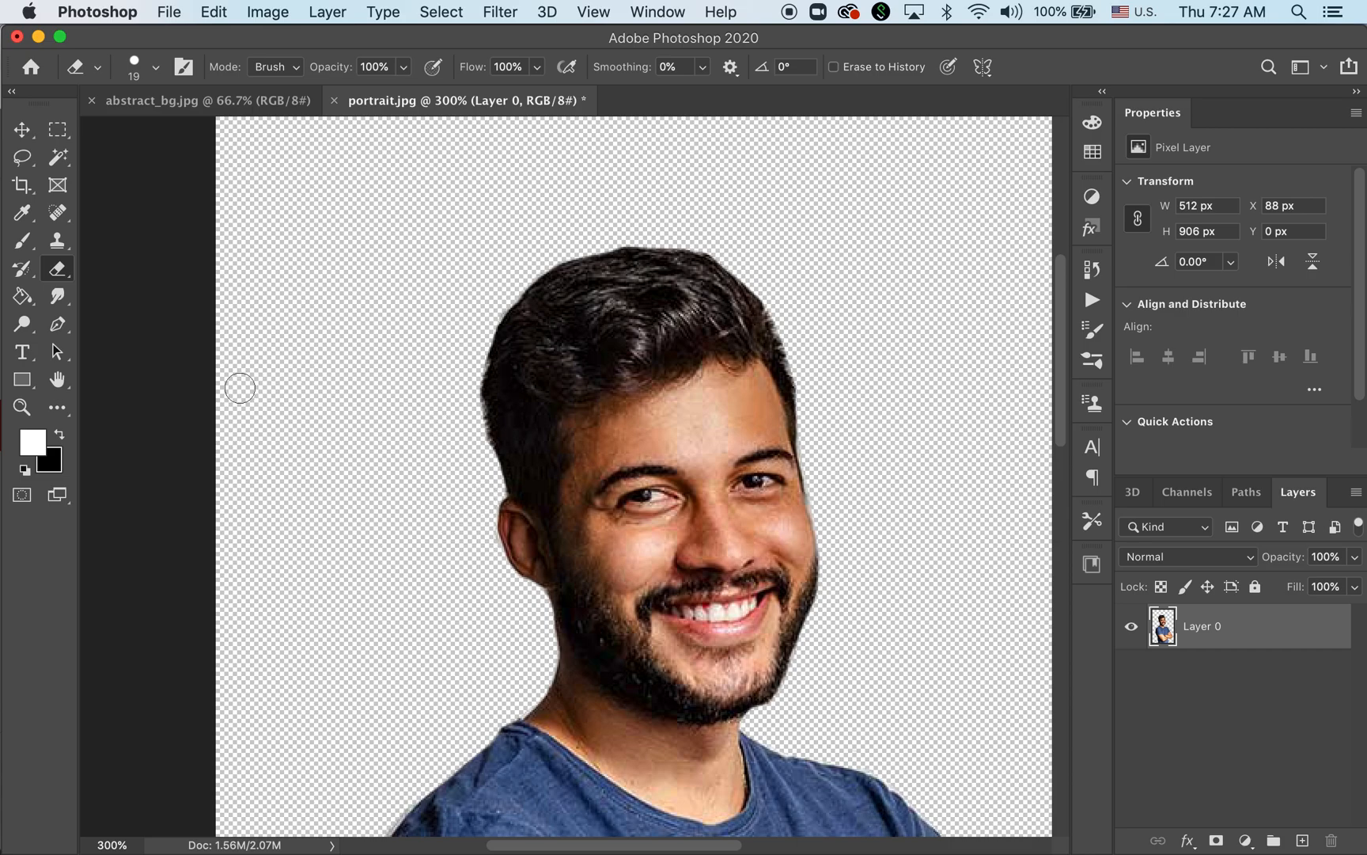
double_click(21, 407)
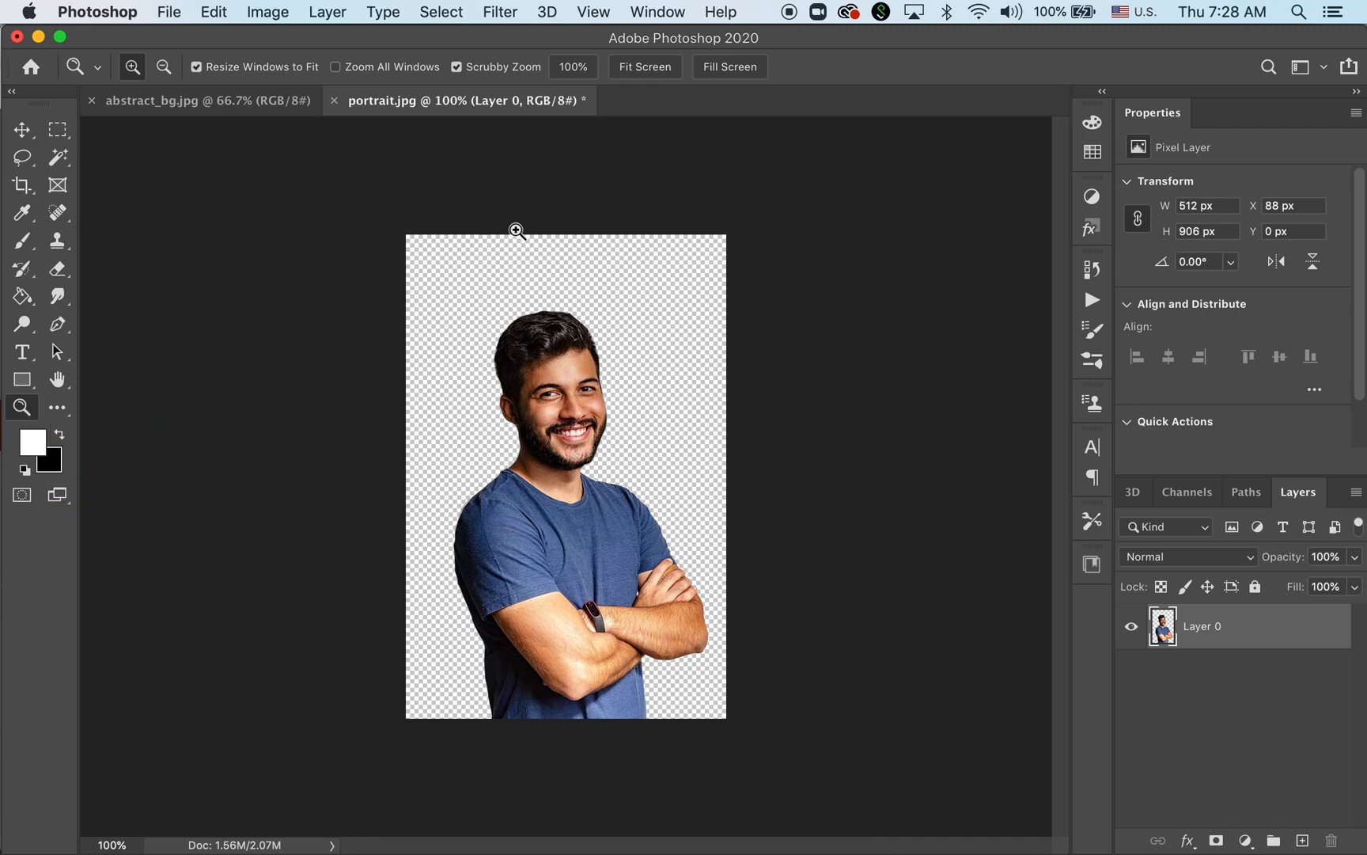
Select the entire canvas of abstract_bg.jpg and copy it.
left_click(222, 109)
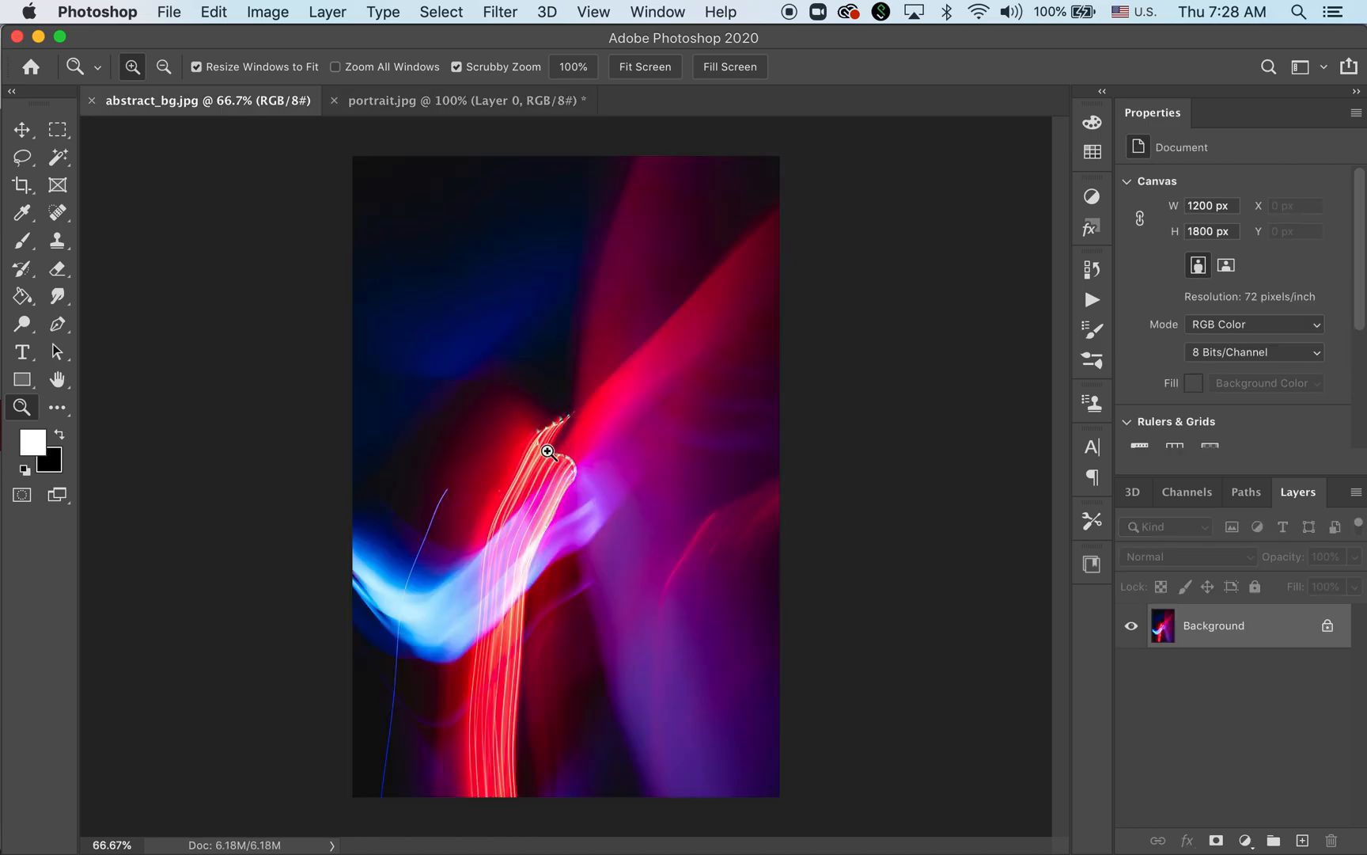
left_click(475, 108)
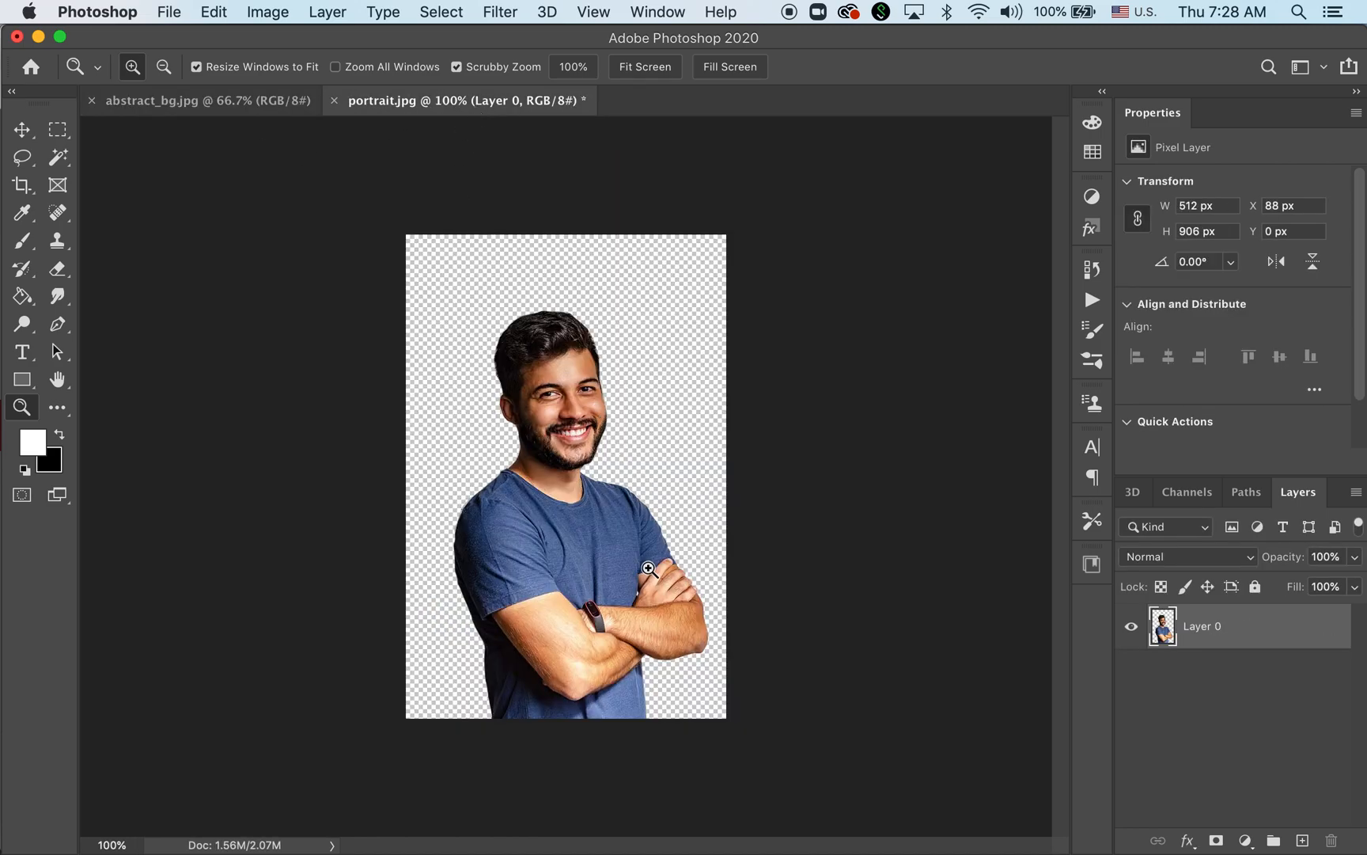
left_click(242, 103)
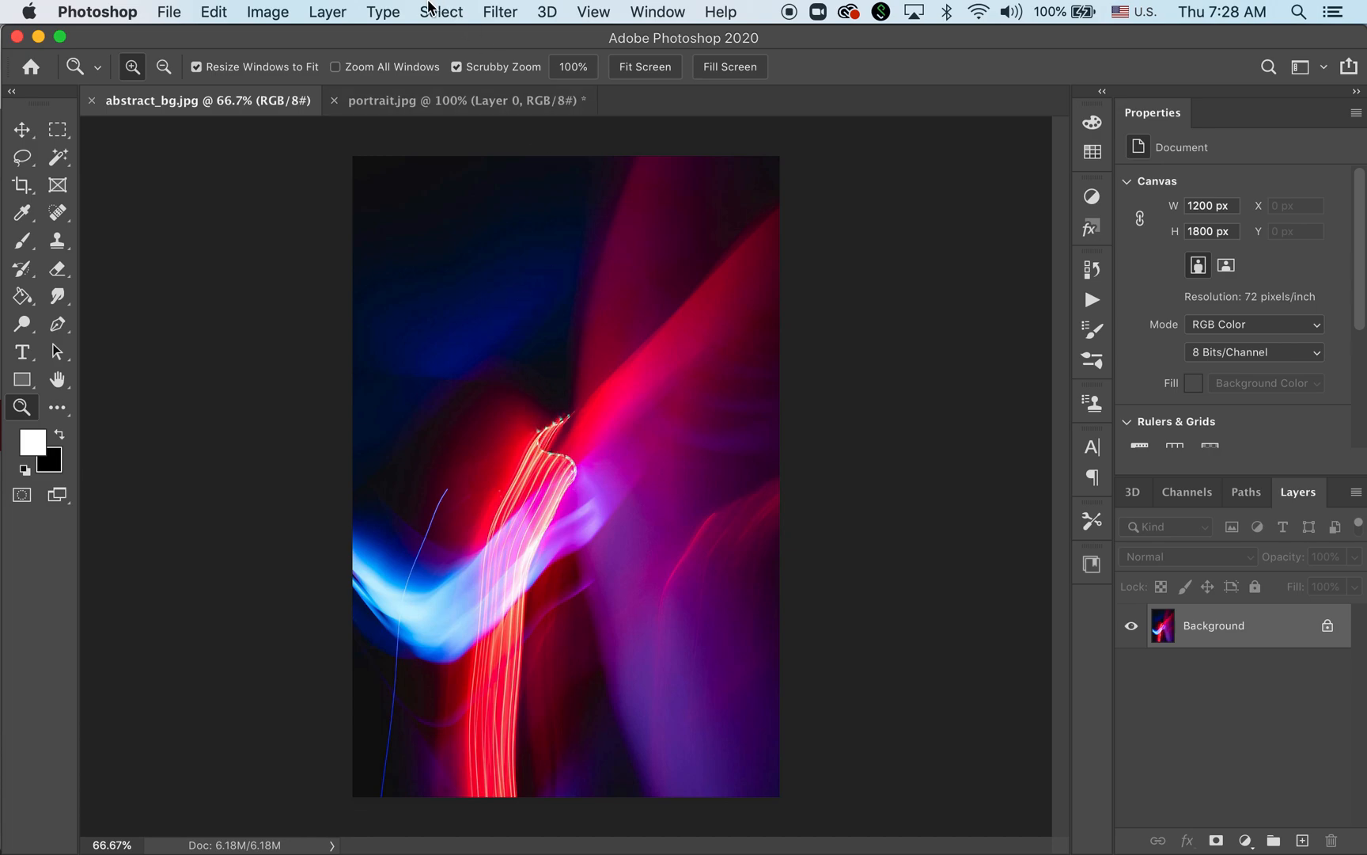
left_click(429, 9)
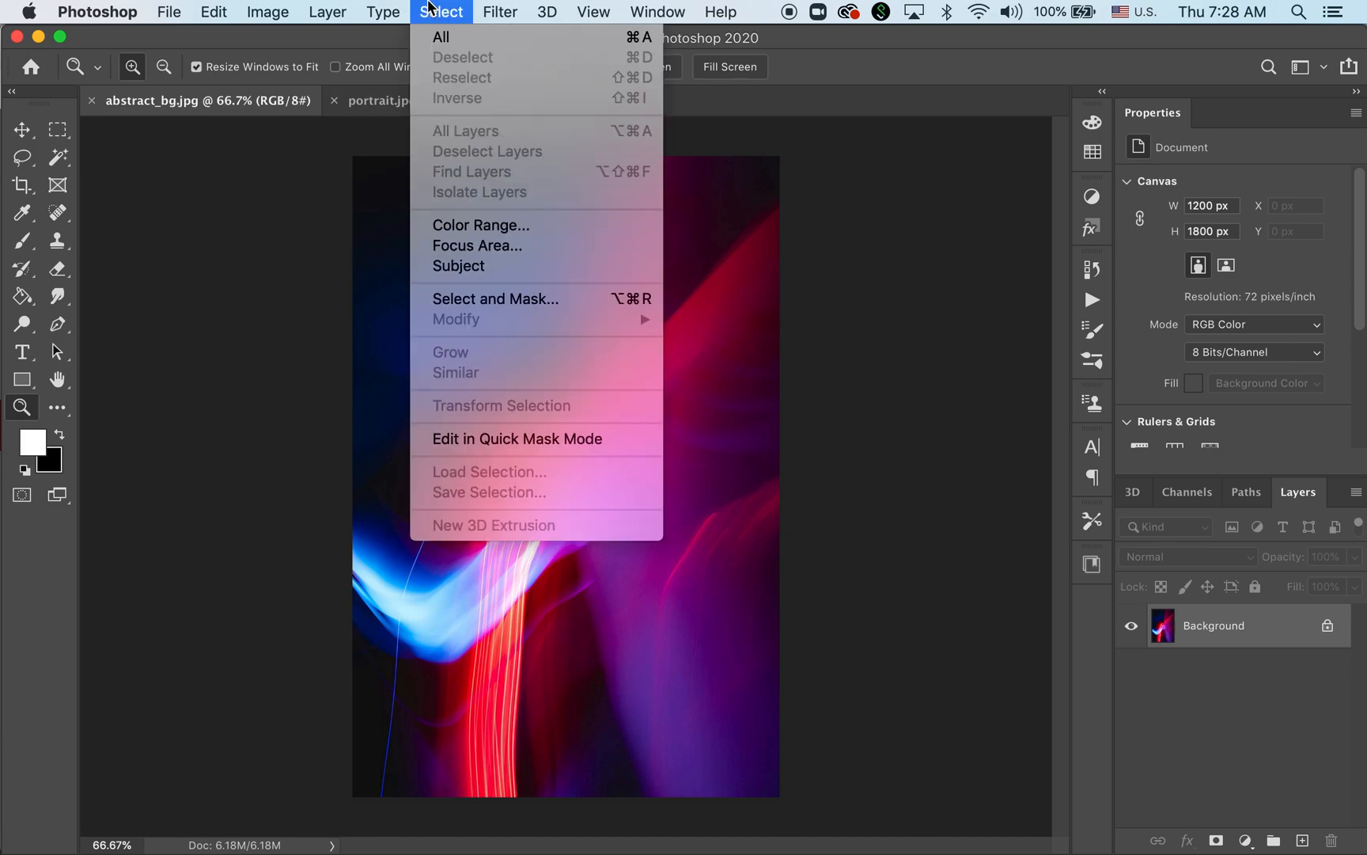
left_click(457, 39)
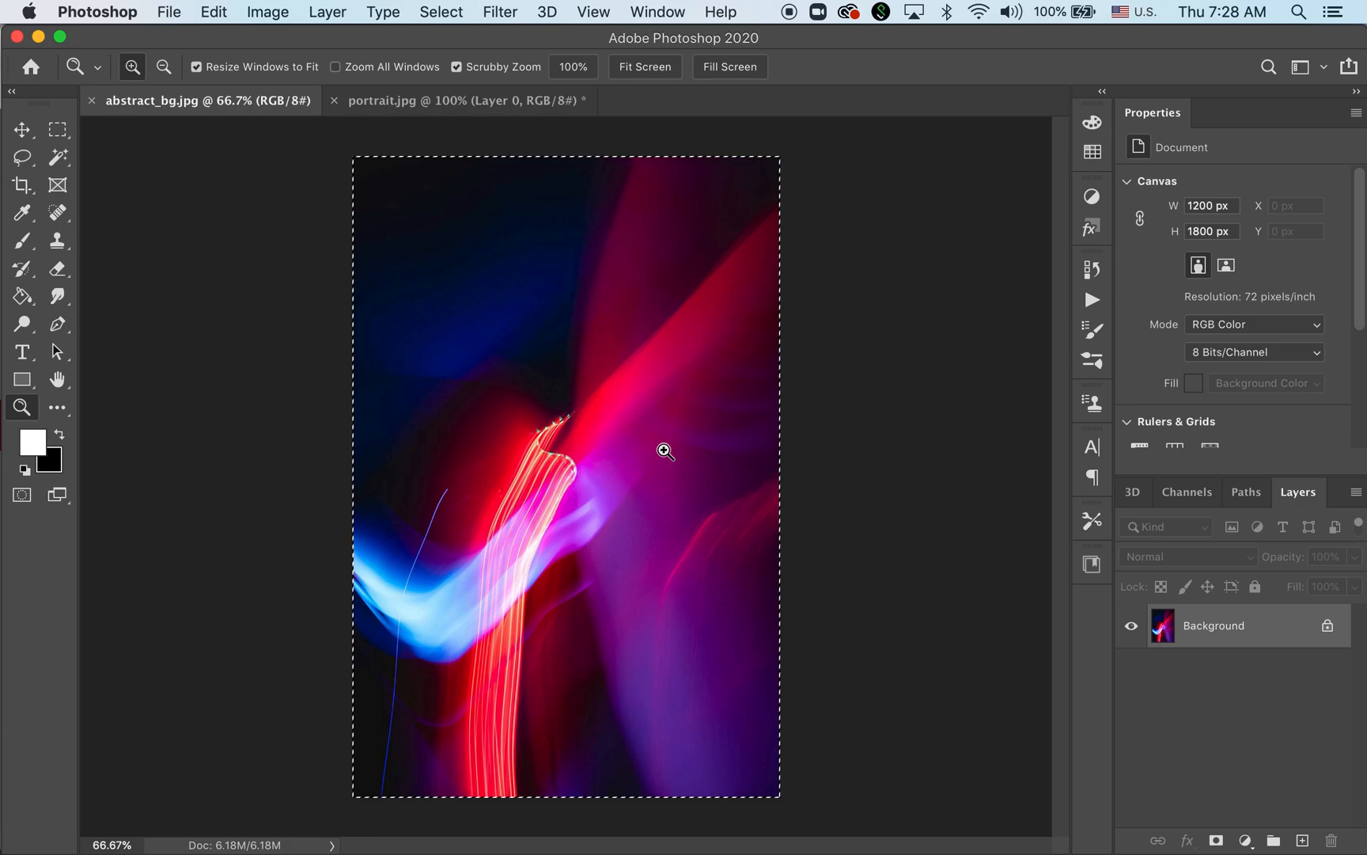
left_click(217, 11)
left_click(236, 165)
left_click(203, 9)
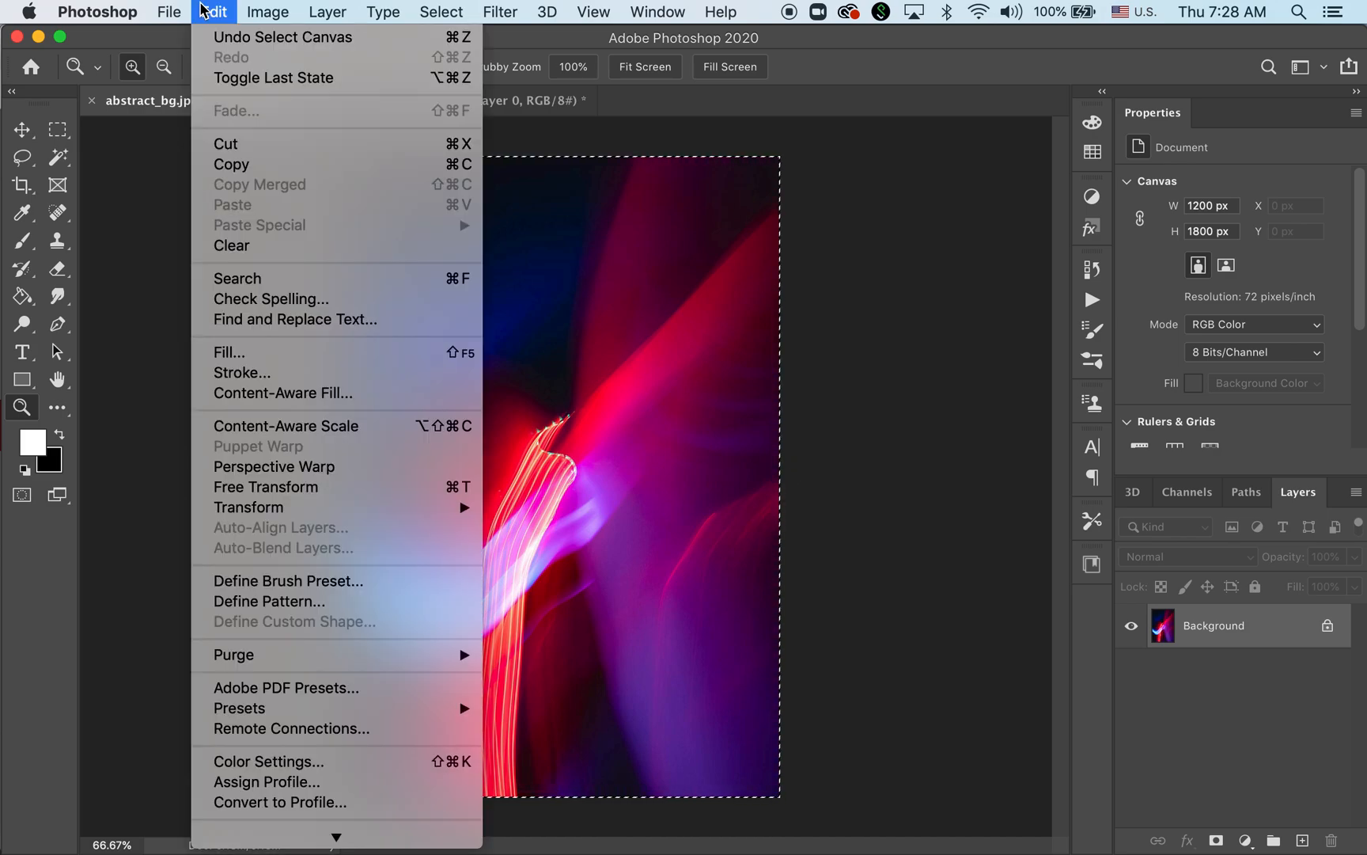
left_click(254, 167)
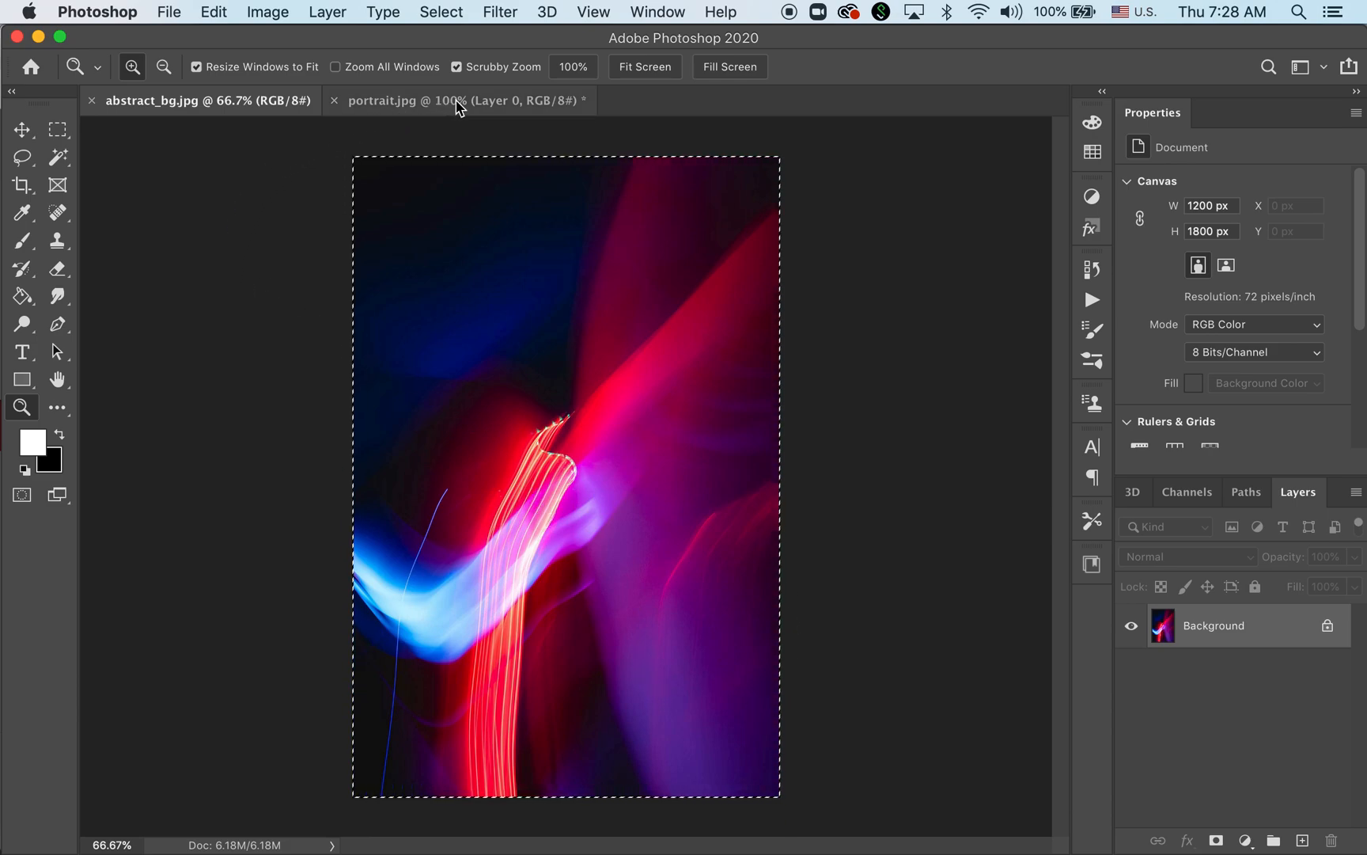
Paste the copied background into portrait.jpg and place its layer beneath the cut-out man on Layer 0.
left_click(488, 111)
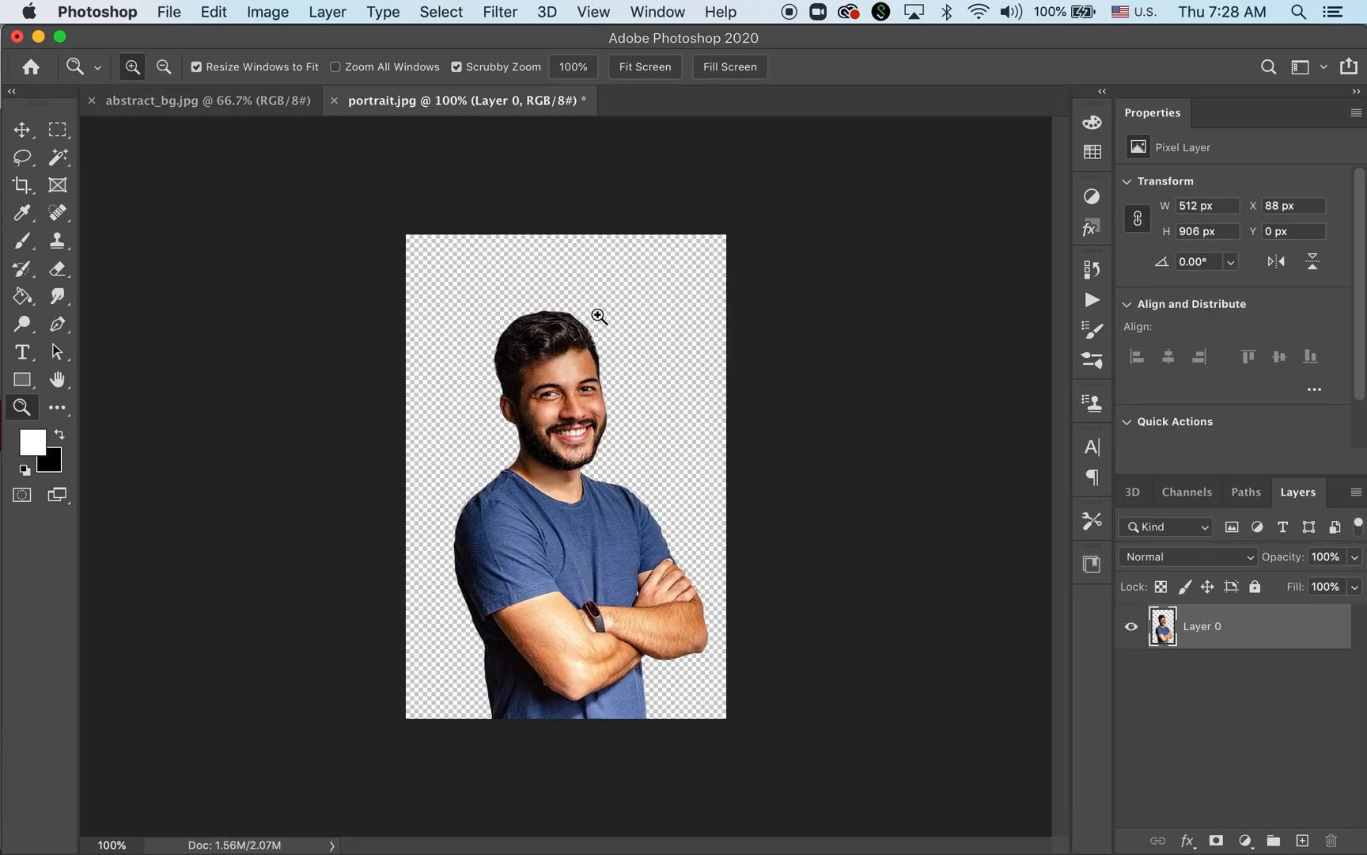
left_click(214, 12)
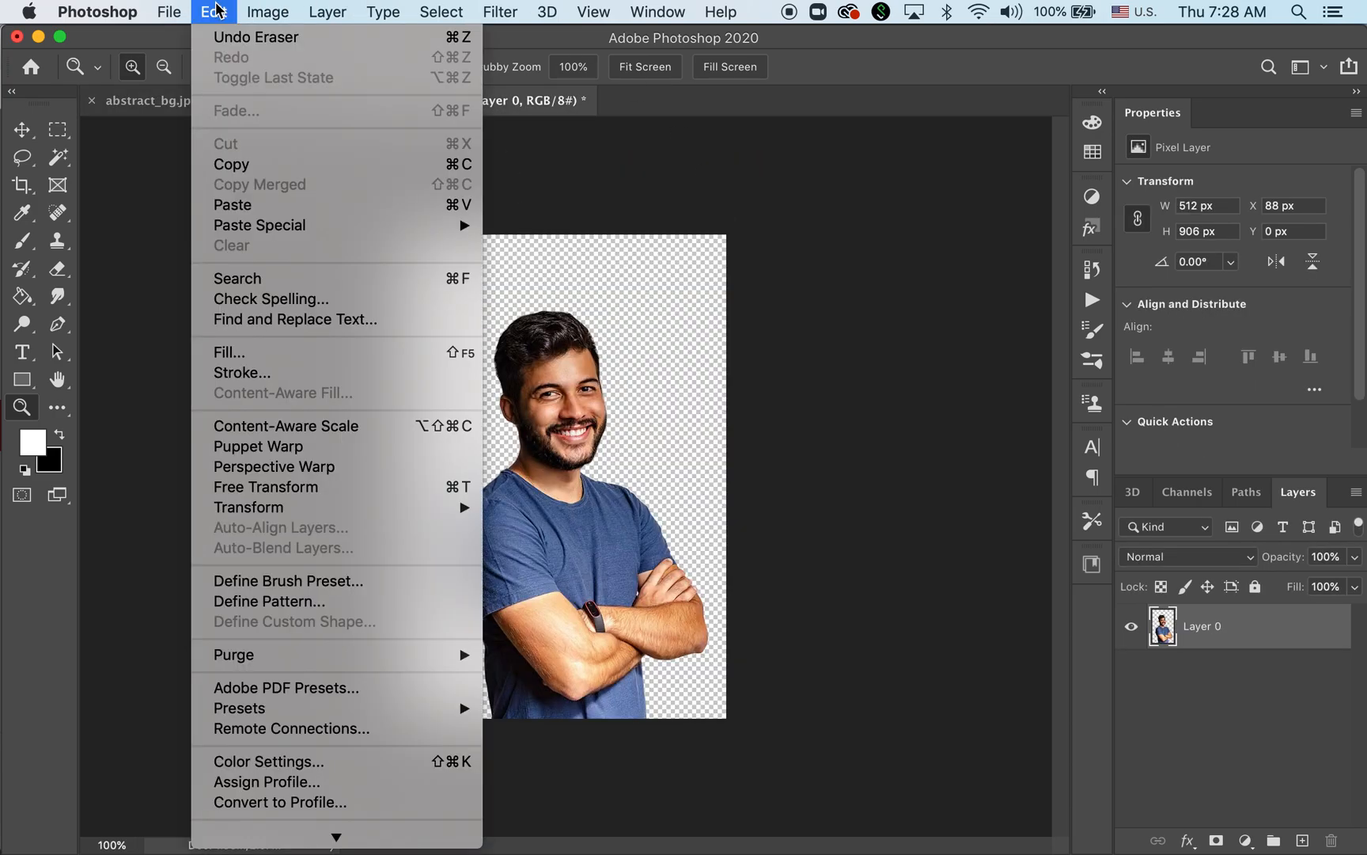
left_click(277, 216)
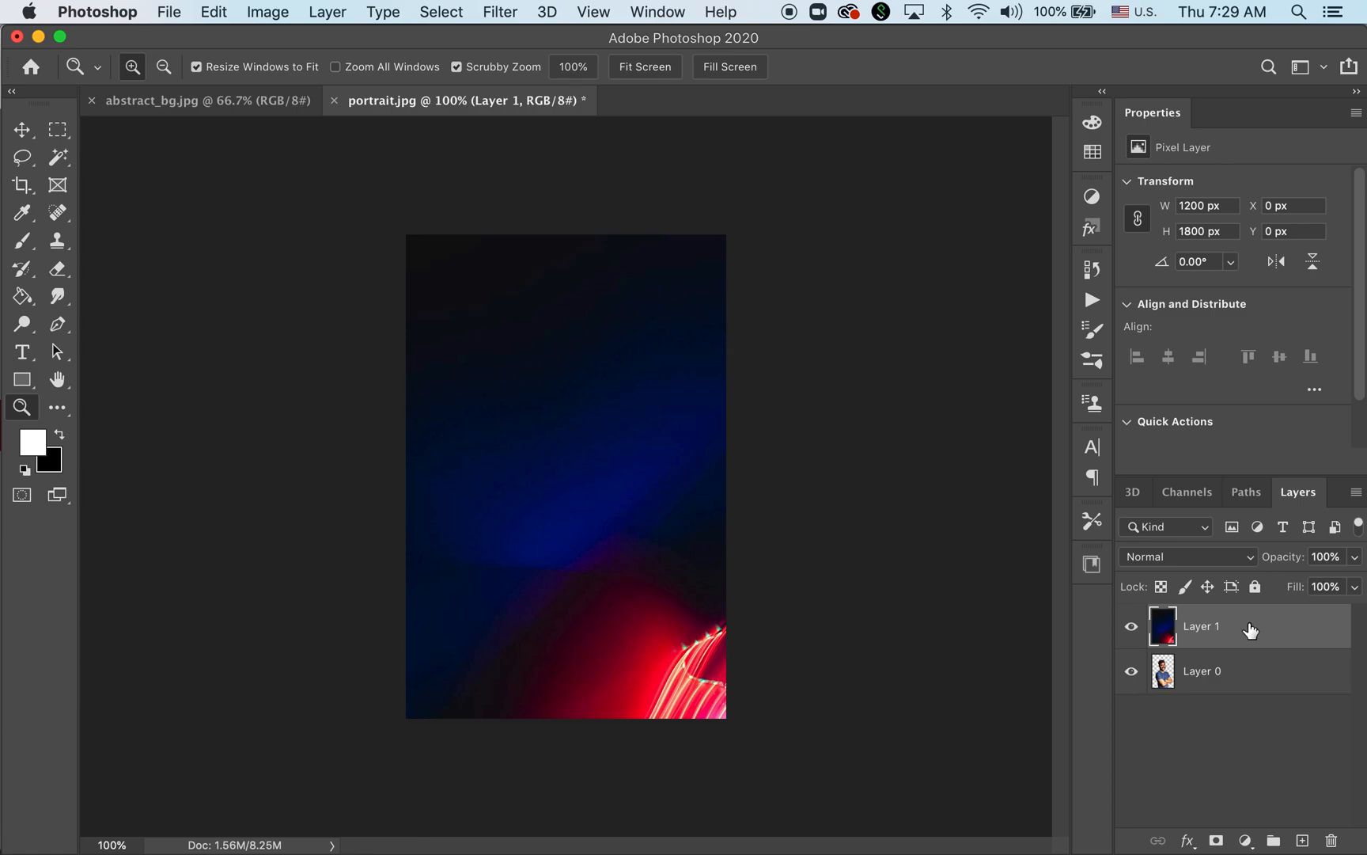
left_click_drag(1250, 629, 1248, 710)
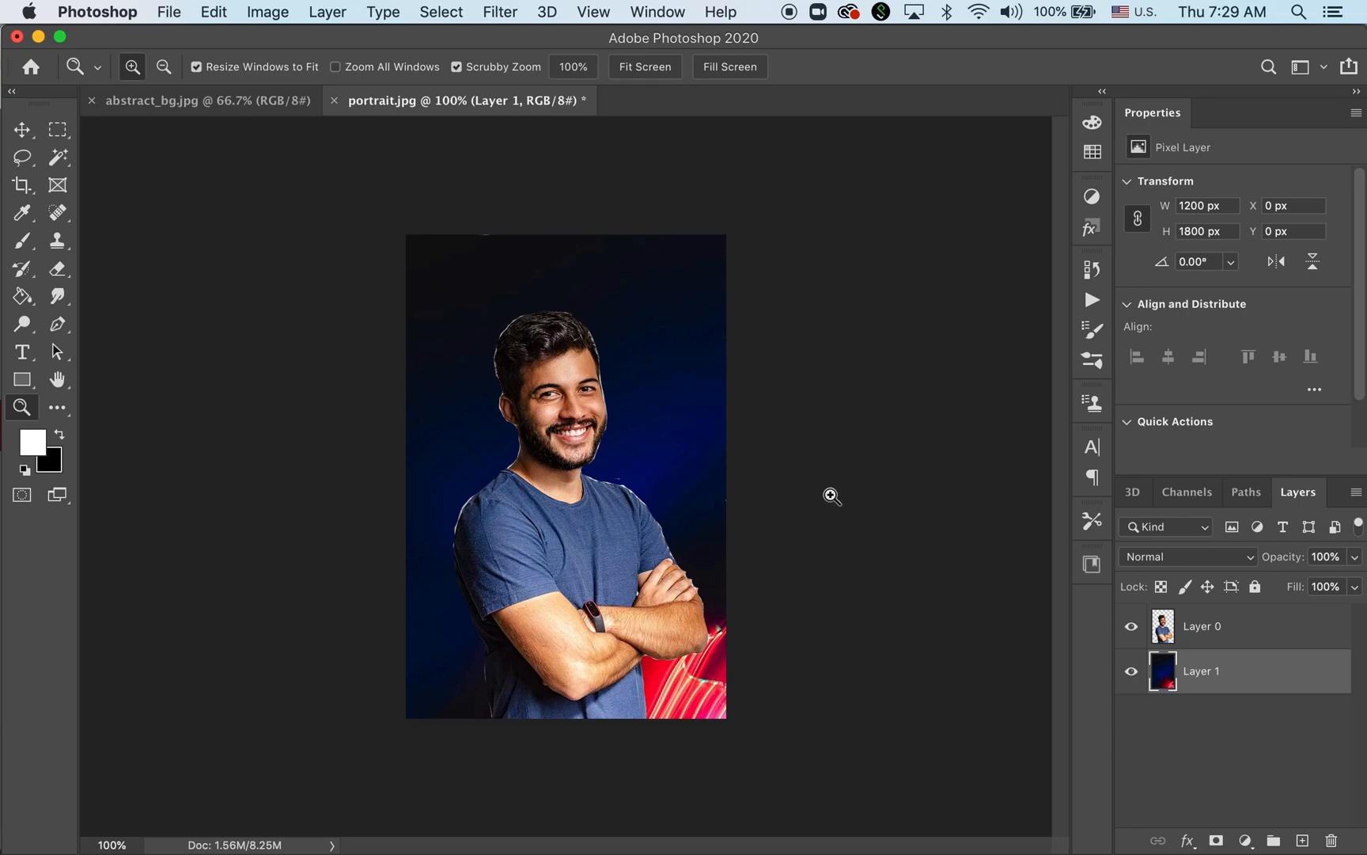
Move the abstract background on Layer 1 to about X -164 px, Y -358 px so its bright streaks sit behind the man.
left_click(23, 130)
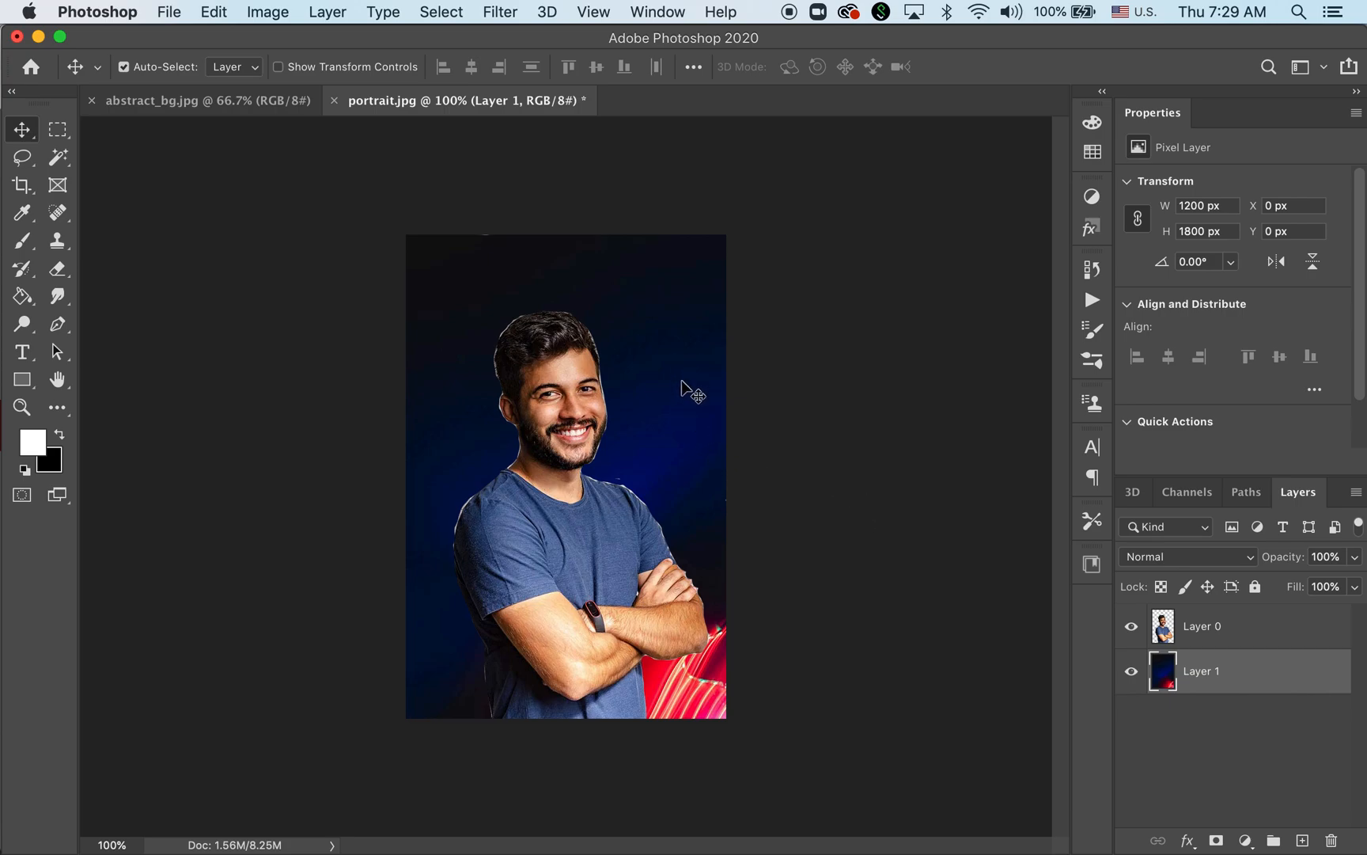
left_click_drag(690, 403, 434, 267)
left_click_drag(397, 291, 601, 209)
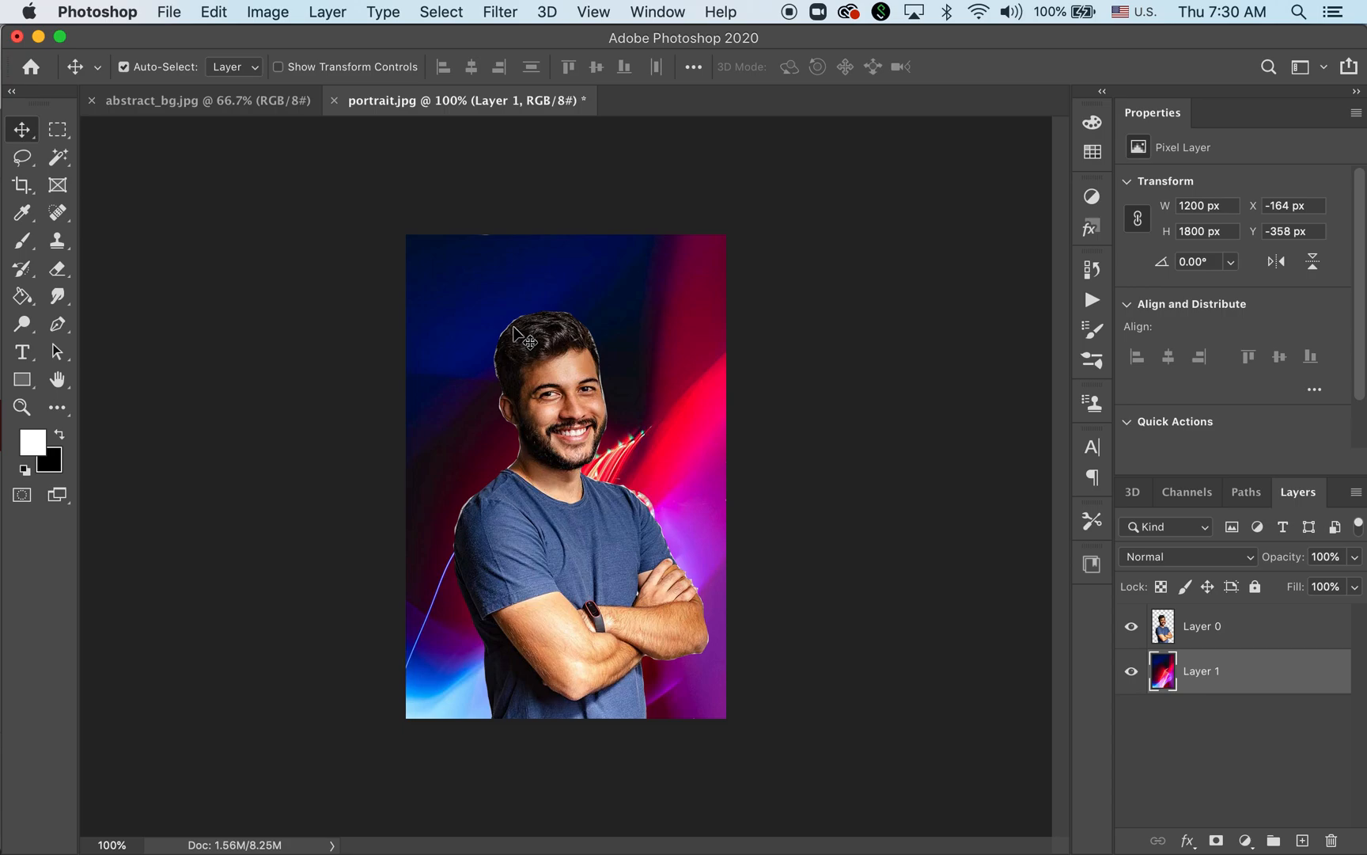
On Layer 0, reduce the Eraser brush to 3 px and erase the pale fringe along the left side and top of the hair.
left_click(1270, 633)
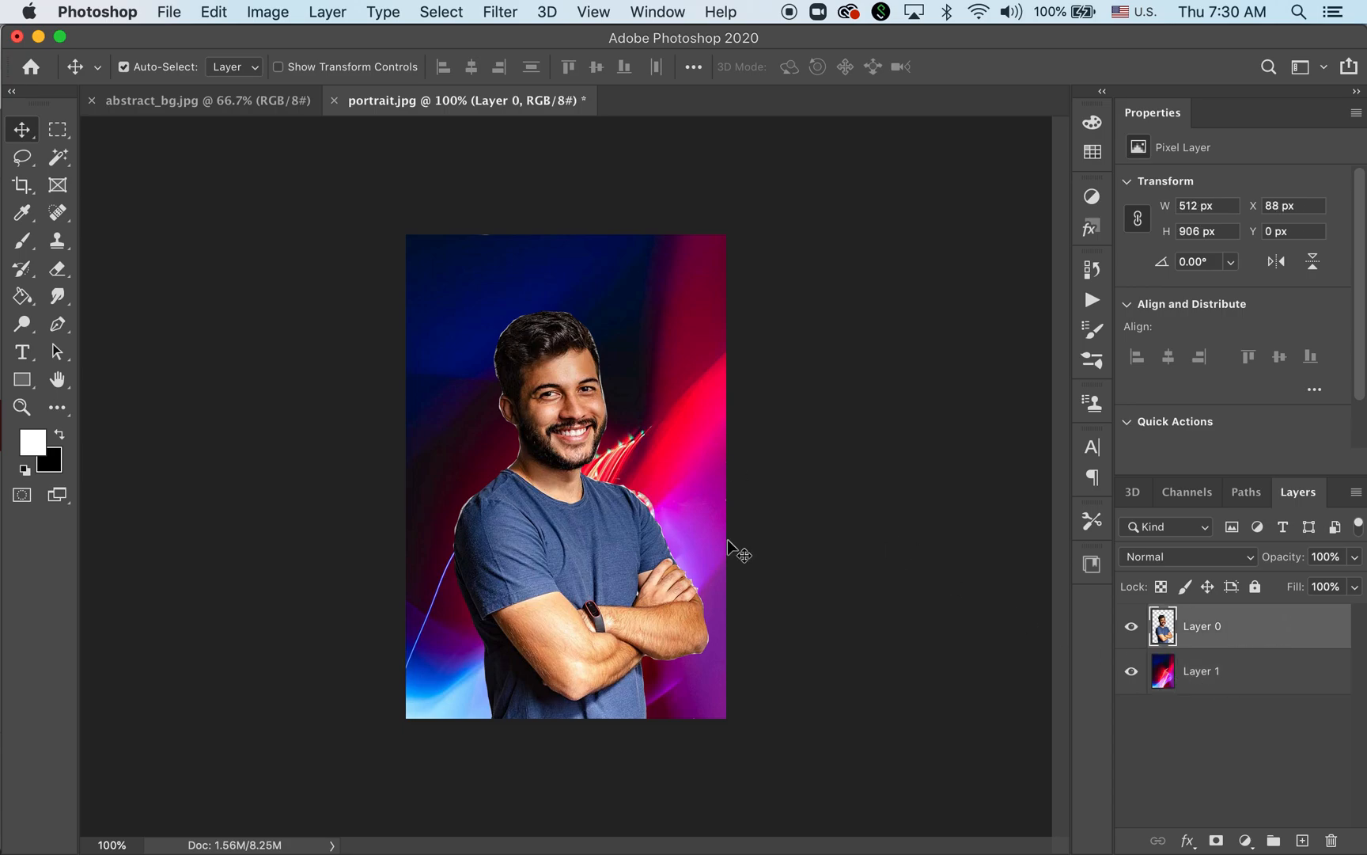
left_click(22, 407)
left_click(520, 346)
left_click(521, 320)
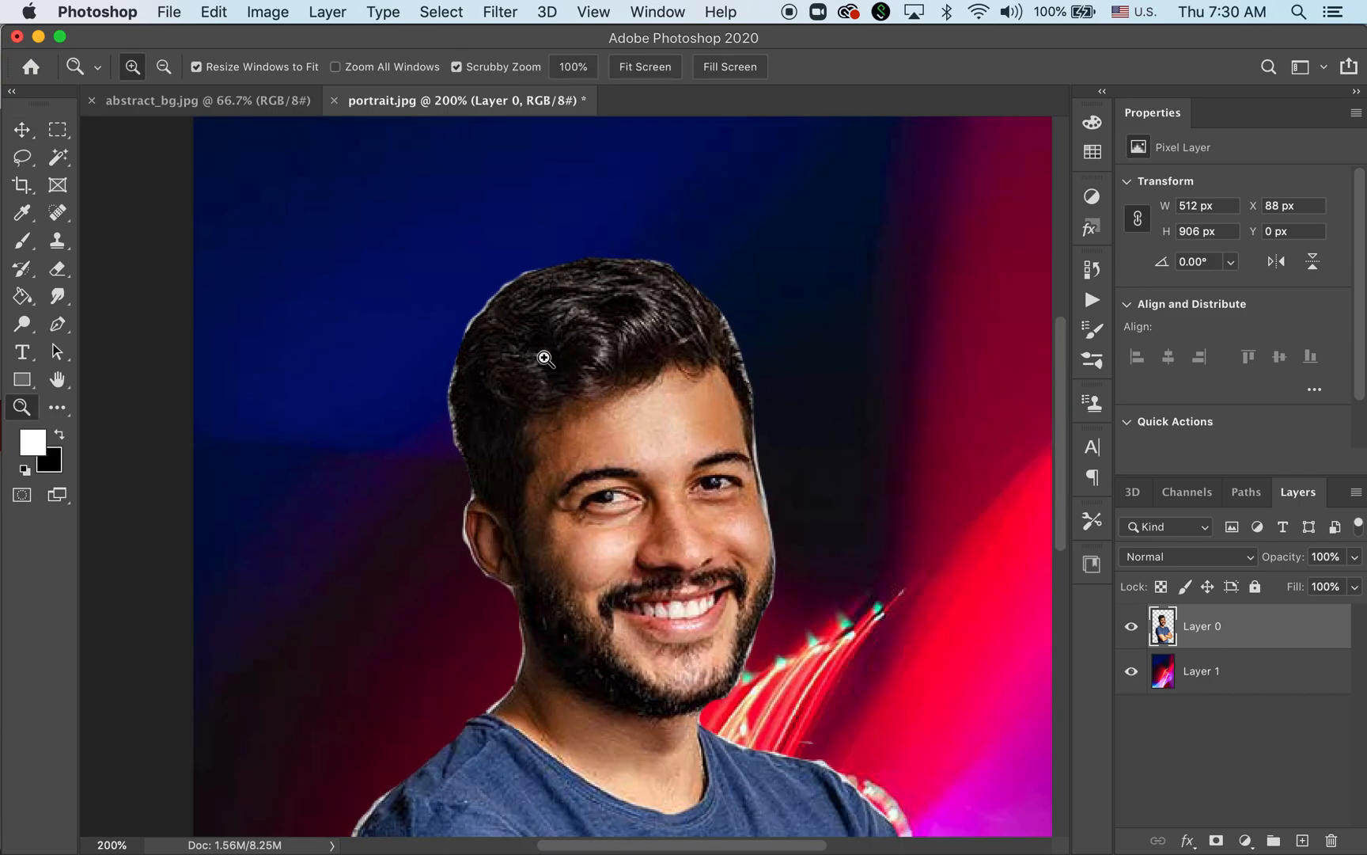
left_click(519, 294)
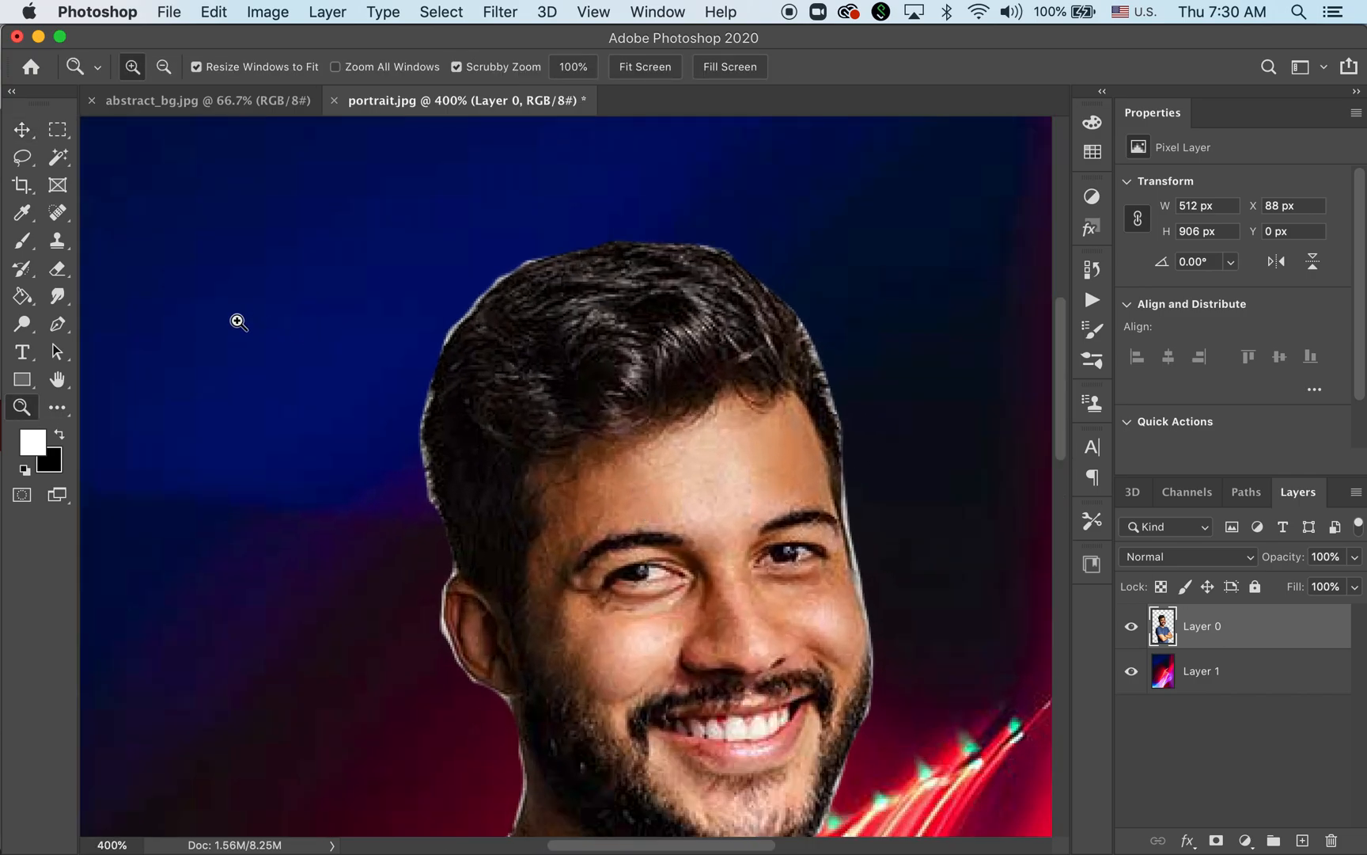
left_click(62, 273)
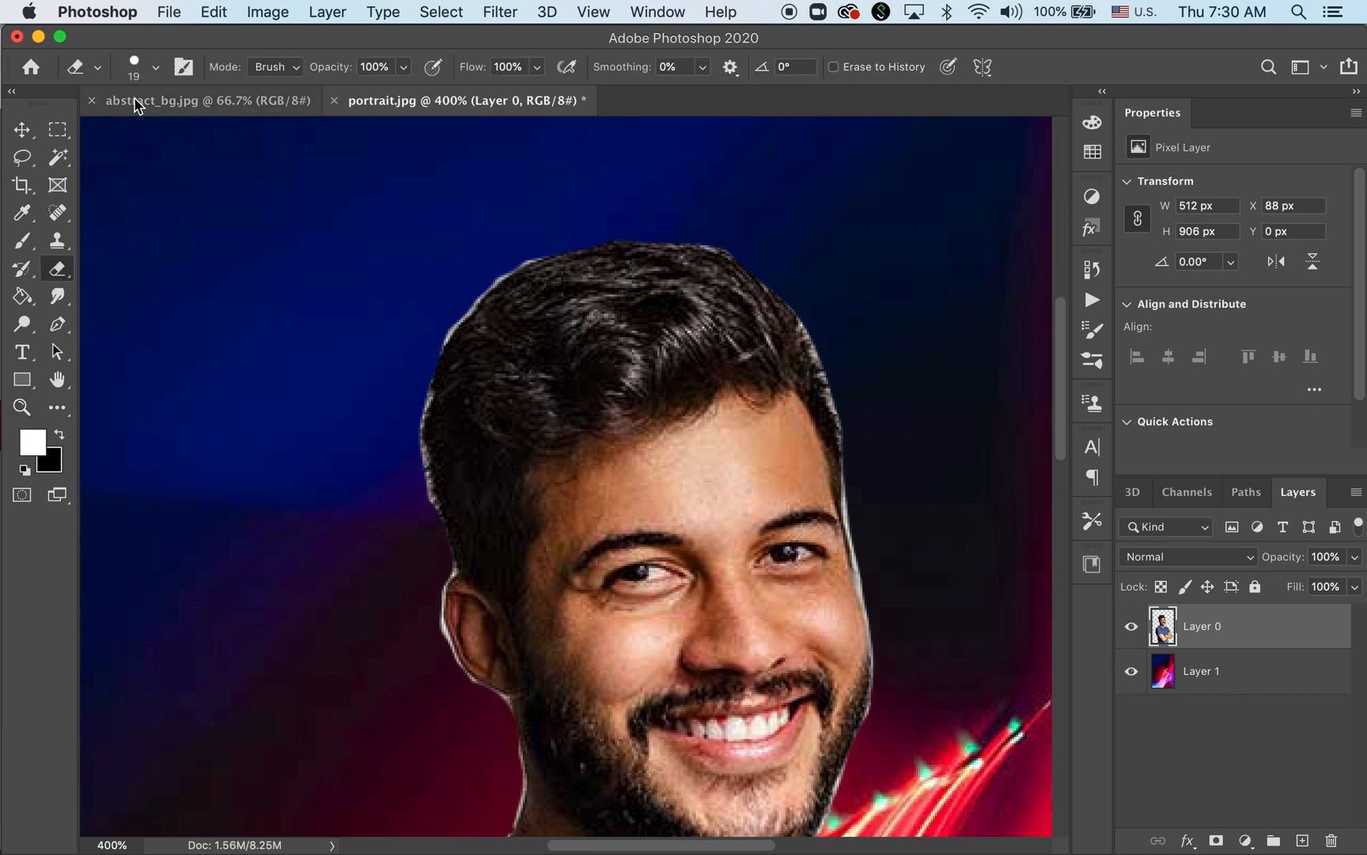
left_click(156, 66)
left_click_drag(136, 139, 125, 141)
left_click(503, 201)
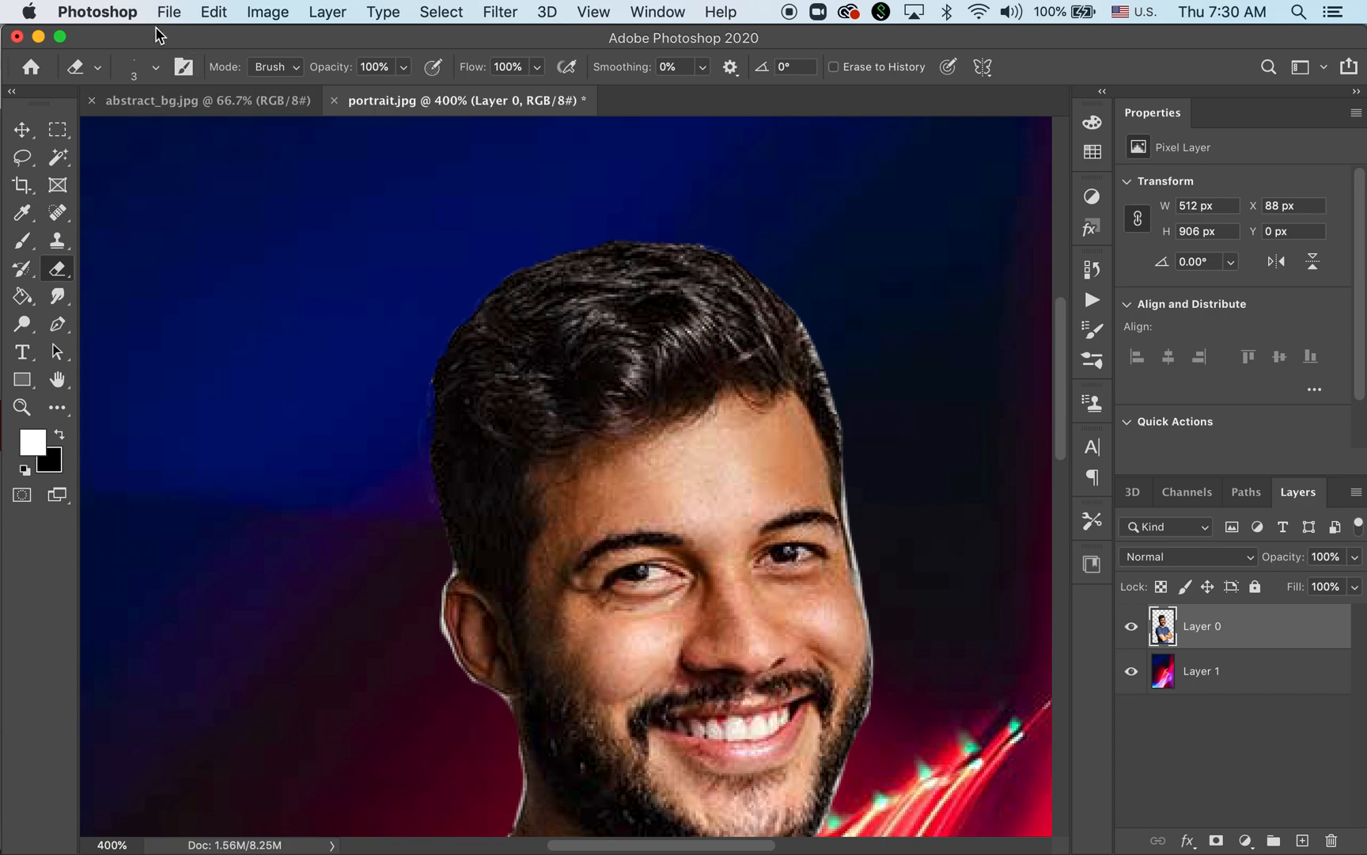
Set the Eraser hardness to 0%, try a soft stroke along the right side of the hair, and undo it.
left_click(157, 69)
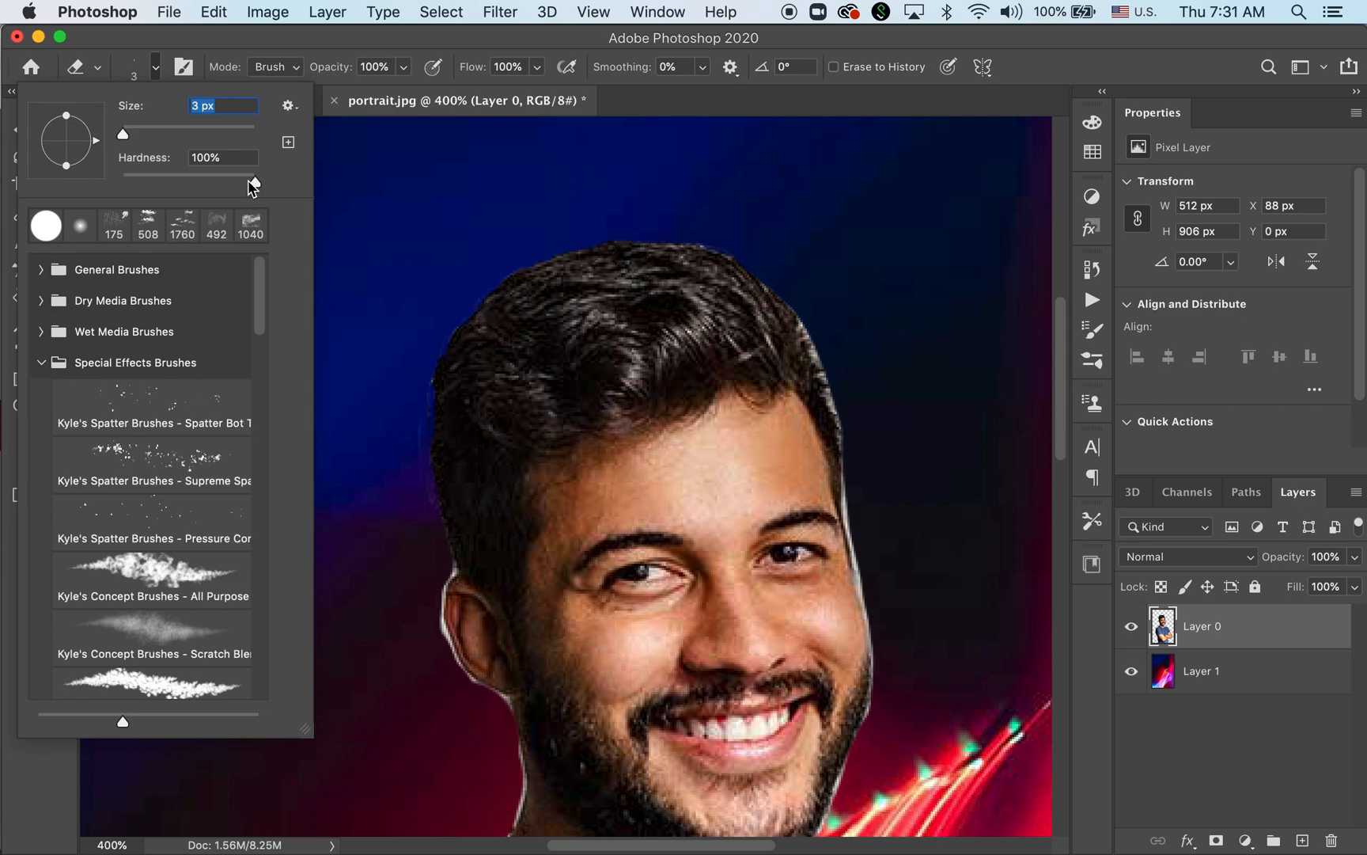
left_click_drag(254, 182, 68, 177)
left_click(156, 68)
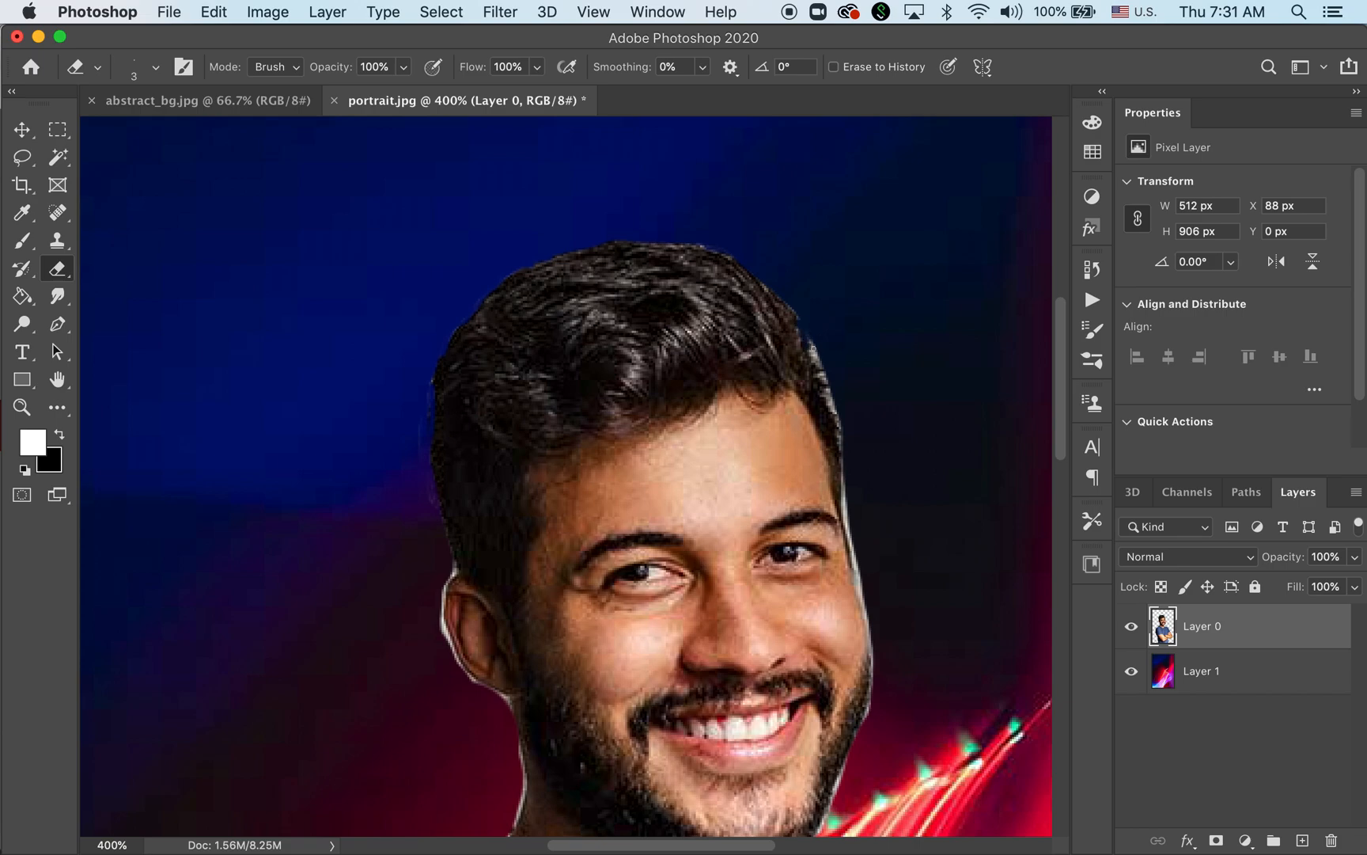
key("super+z")
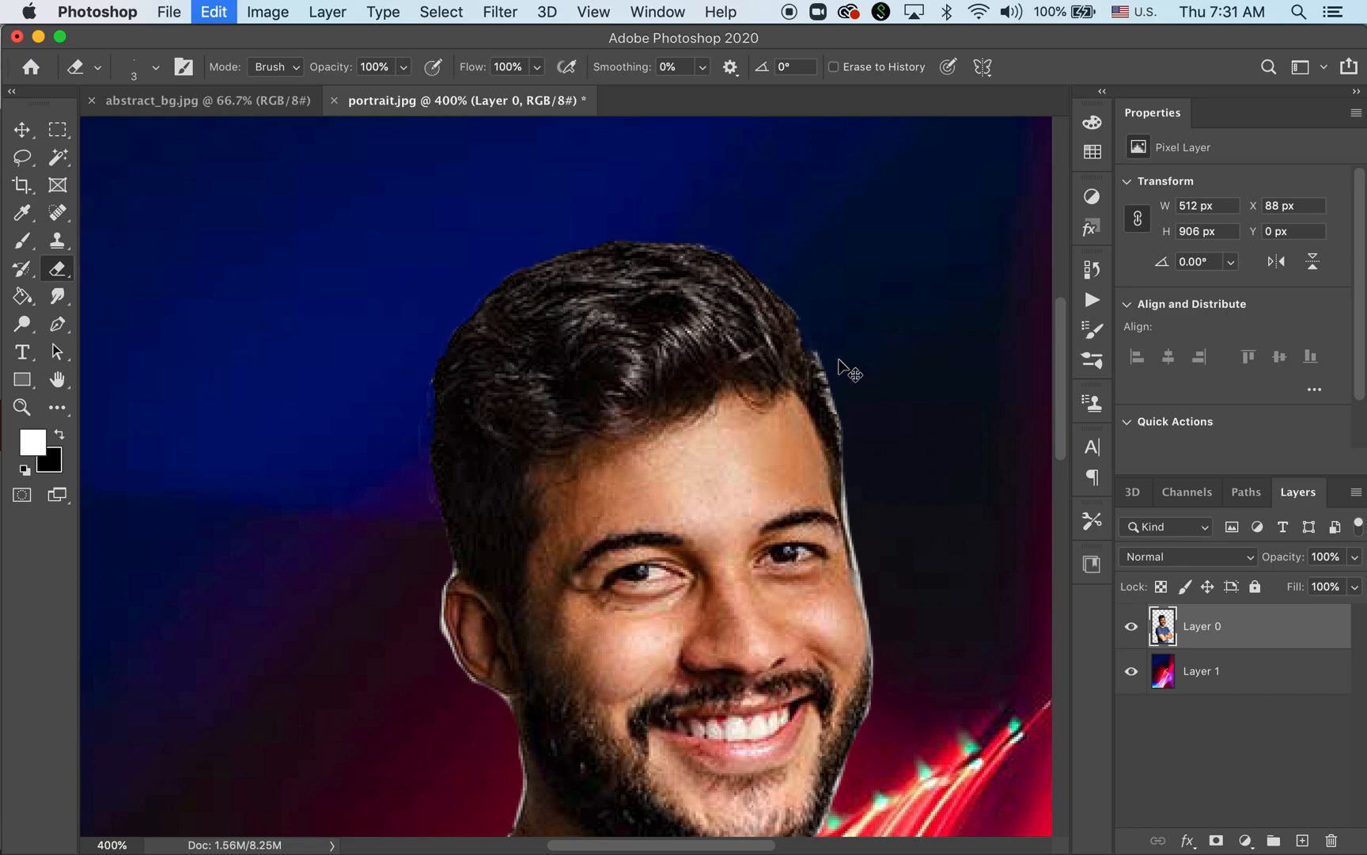
Try a hard Eraser stroke across the man's forehead with an 87 px brush at 100% hardness, and undo it.
left_click(156, 69)
mouse_move(122, 184)
left_mouse_down()
mouse_move(277, 190)
mouse_move(54, 168)
mouse_move(110, 174)
left_mouse_up()
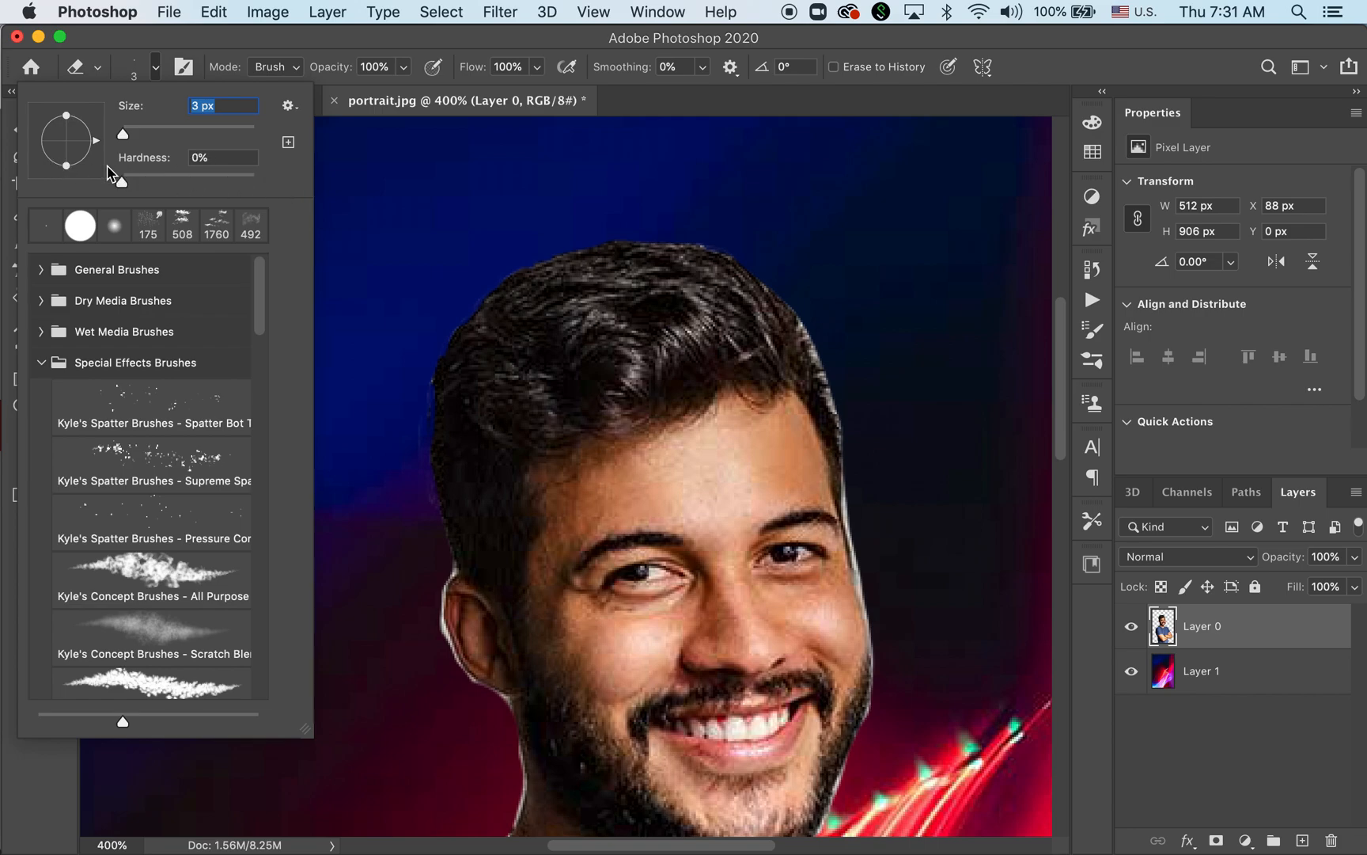
left_click(86, 225)
left_click_drag(155, 137, 185, 136)
left_click_drag(252, 180, 266, 183)
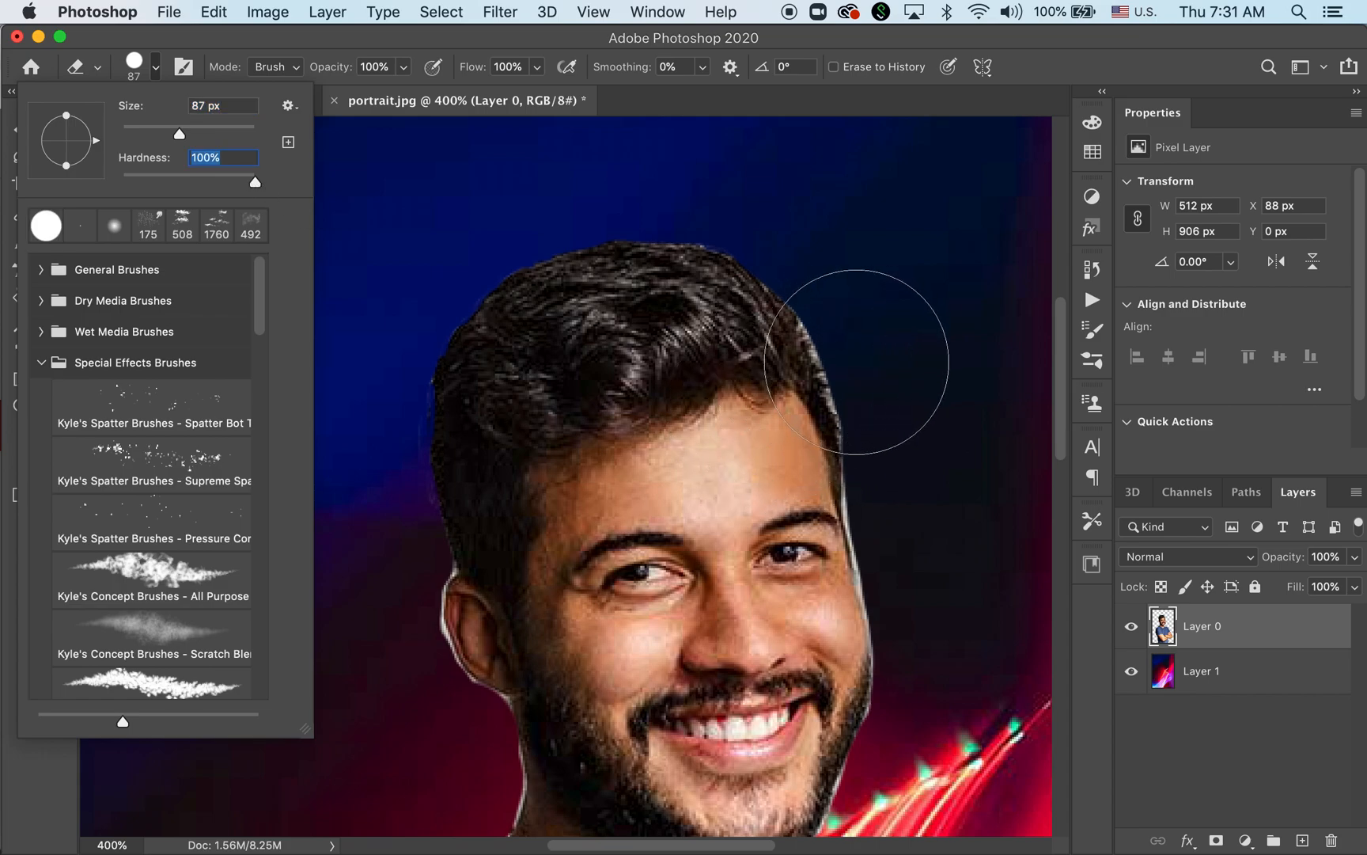
mouse_move(864, 381)
left_mouse_down()
mouse_move(662, 556)
mouse_move(788, 505)
mouse_move(810, 414)
left_mouse_up()
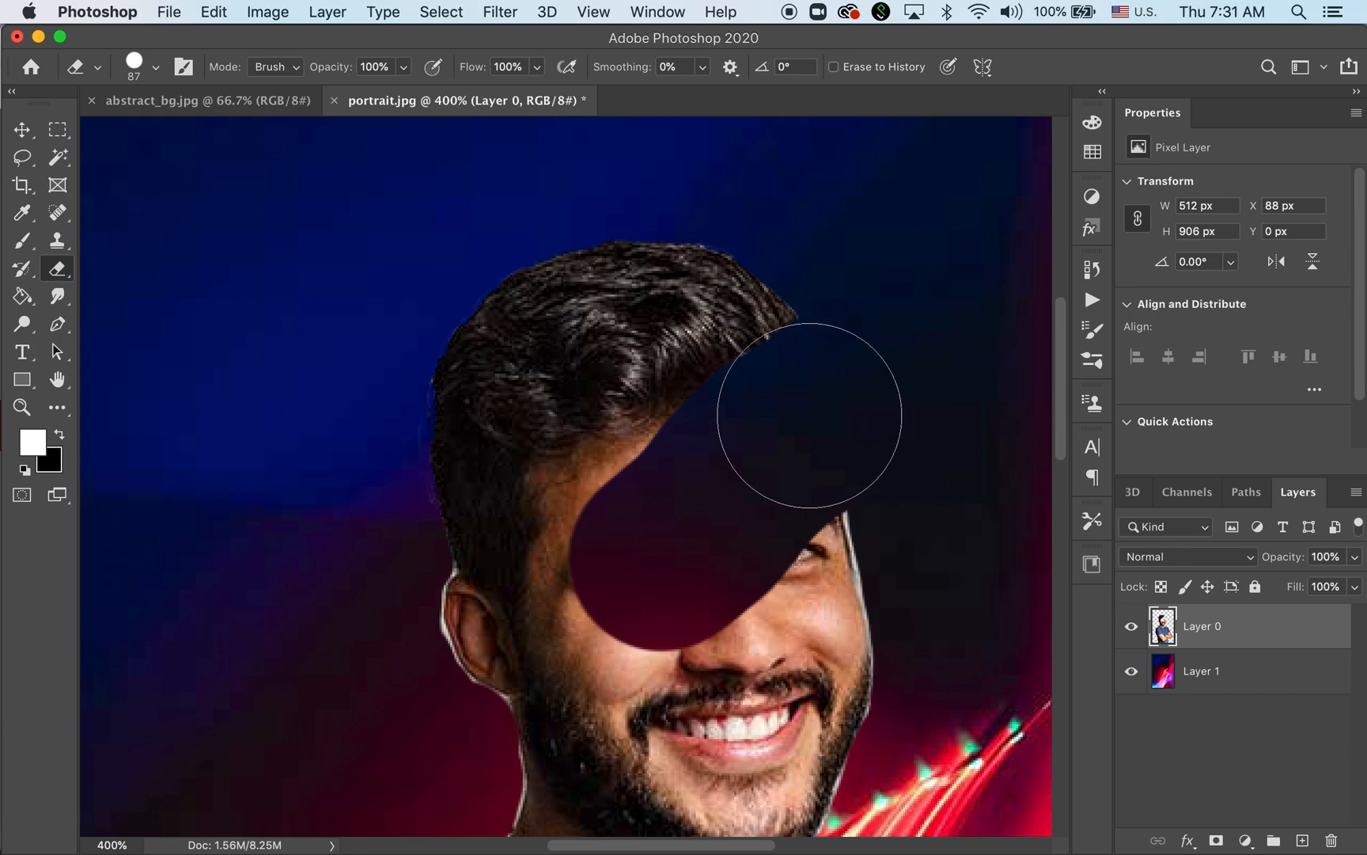
key("super+z")
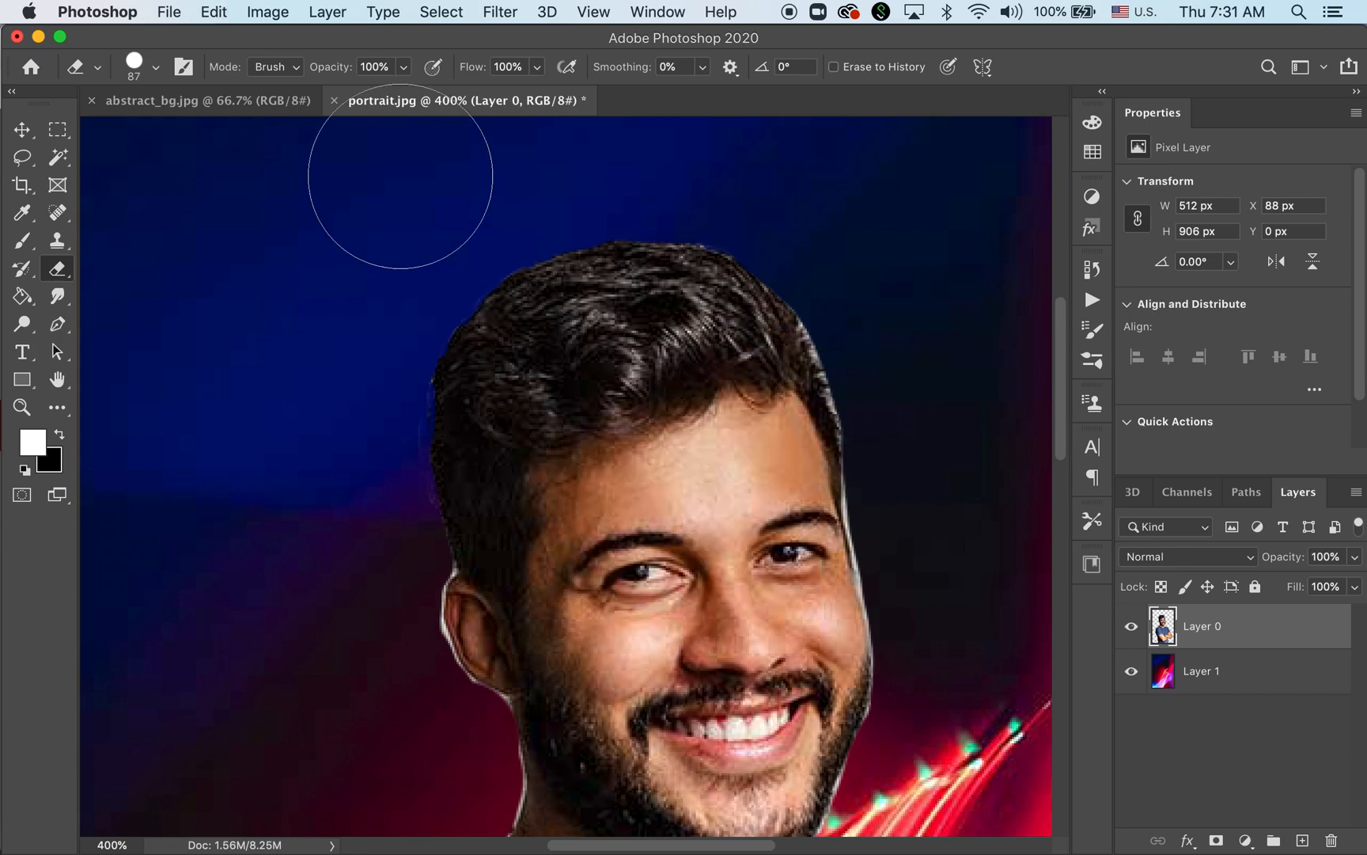
Lower the 87 px Eraser's hardness to 0%, try a soft stroke across the hair and forehead, and undo it.
left_click(155, 70)
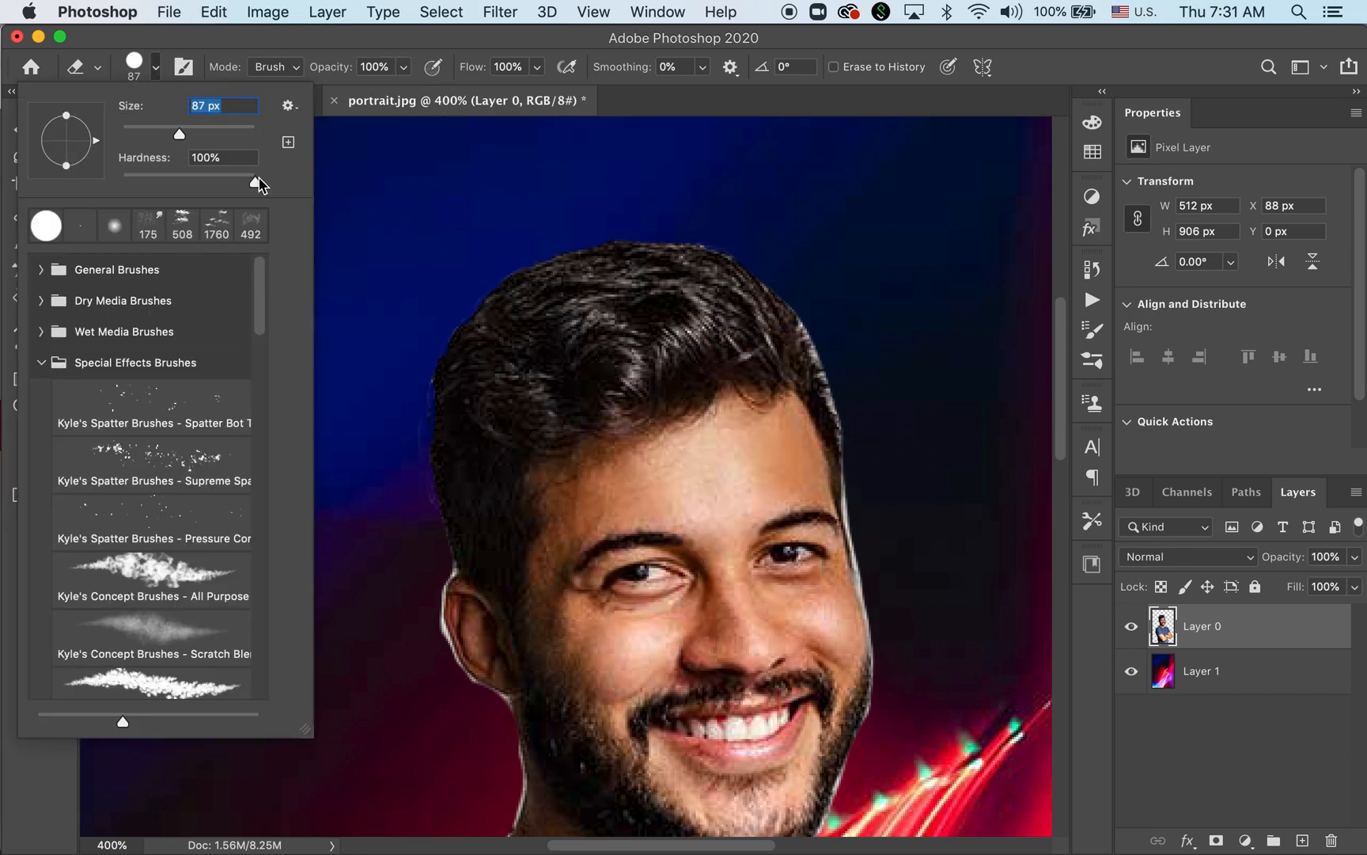
left_click_drag(258, 184, 127, 182)
mouse_move(886, 335)
left_mouse_down()
mouse_move(734, 441)
mouse_move(732, 495)
left_mouse_up()
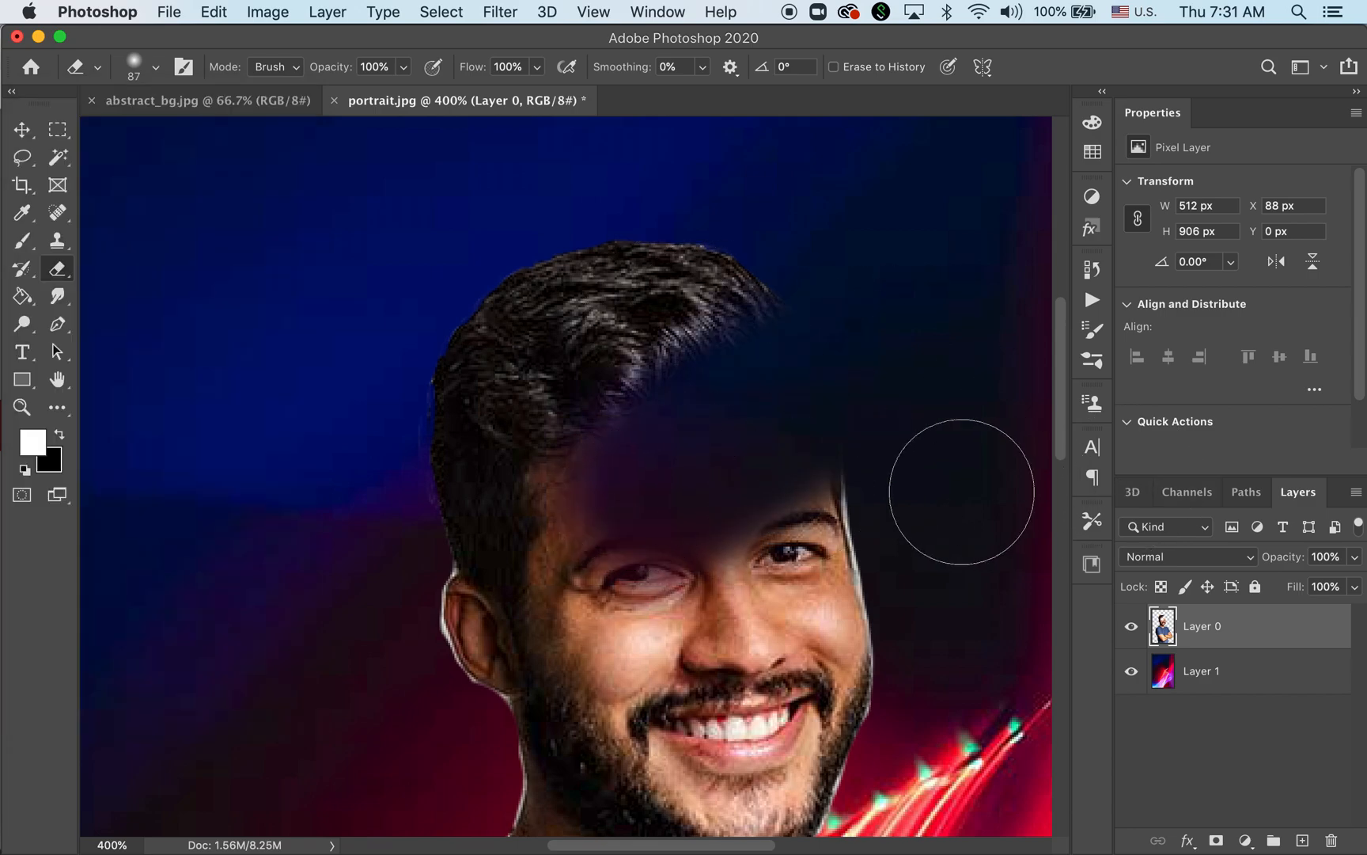
key("super+z")
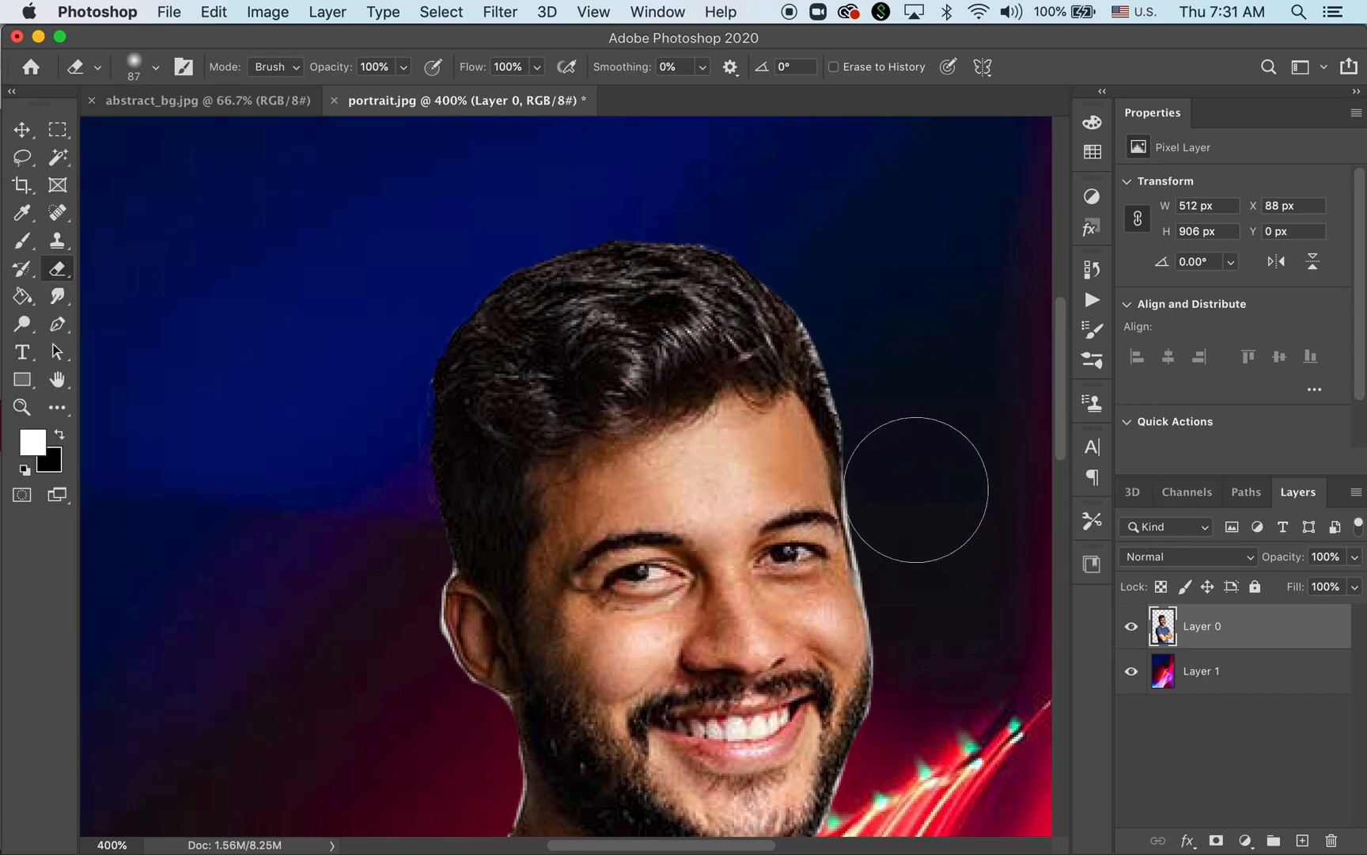
Select the abstract background on Layer 1 and open the Filter Gallery for it.
left_click(59, 131)
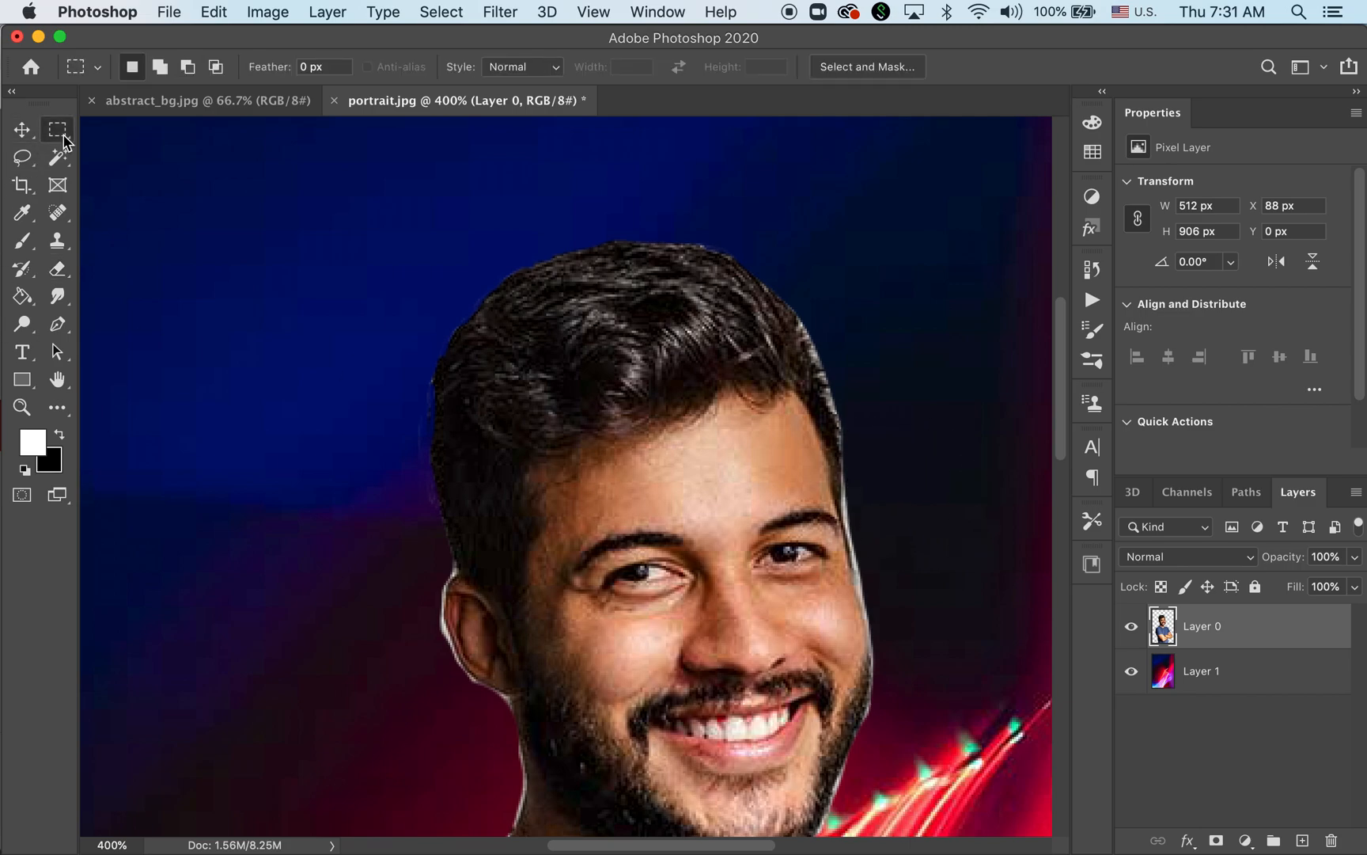
left_click(22, 407)
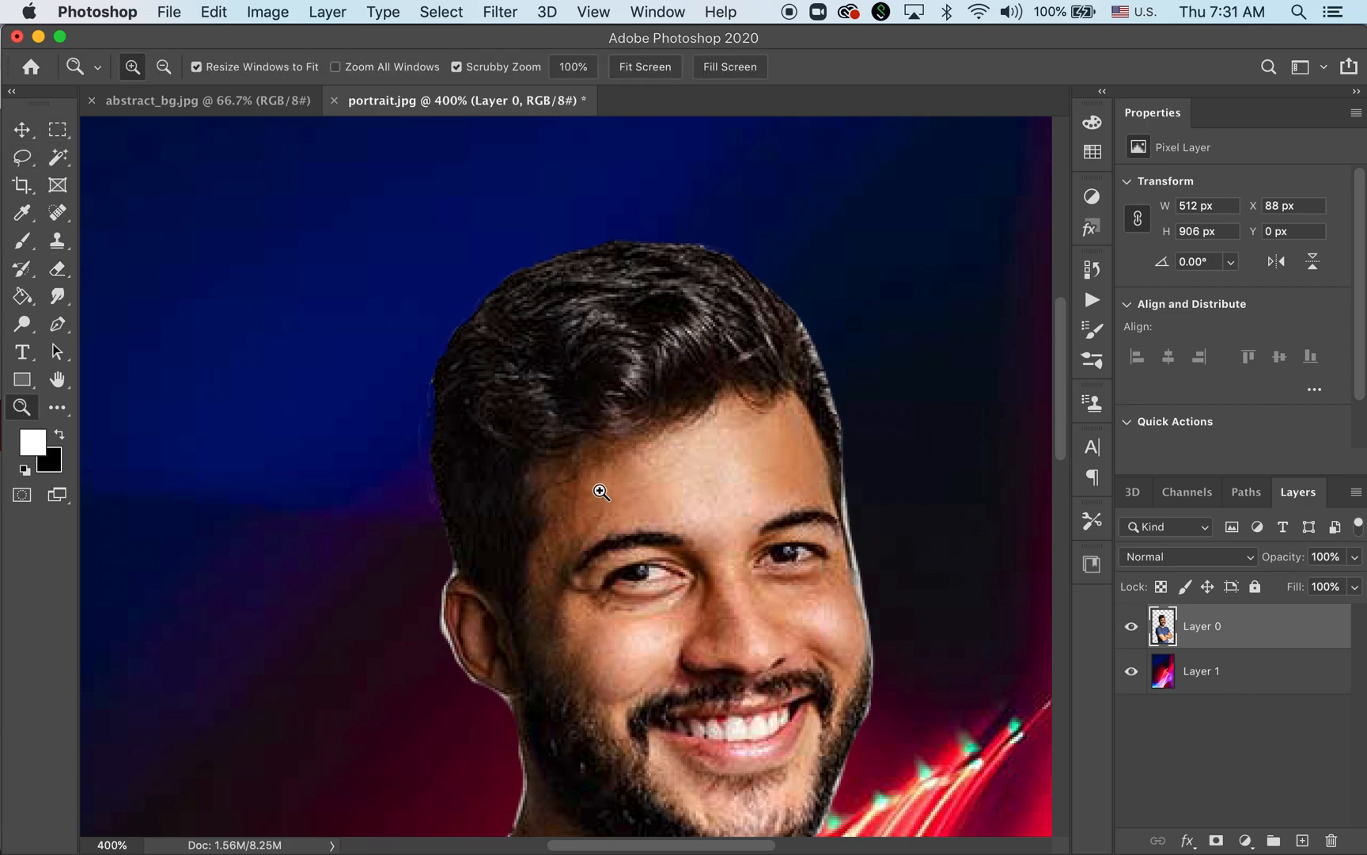
left_click(645, 497, "alt")
left_click(649, 530, "alt")
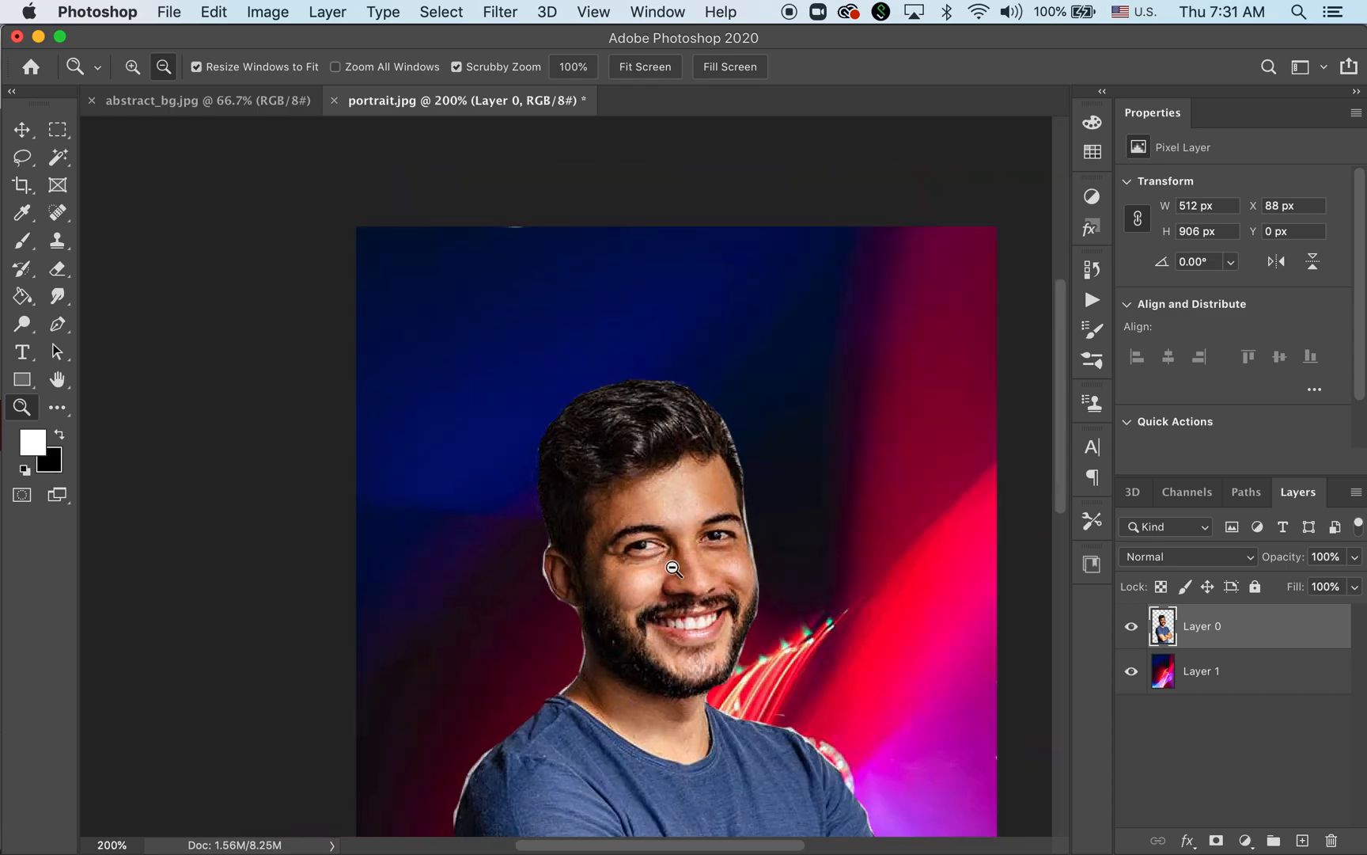
left_click(669, 558, "alt")
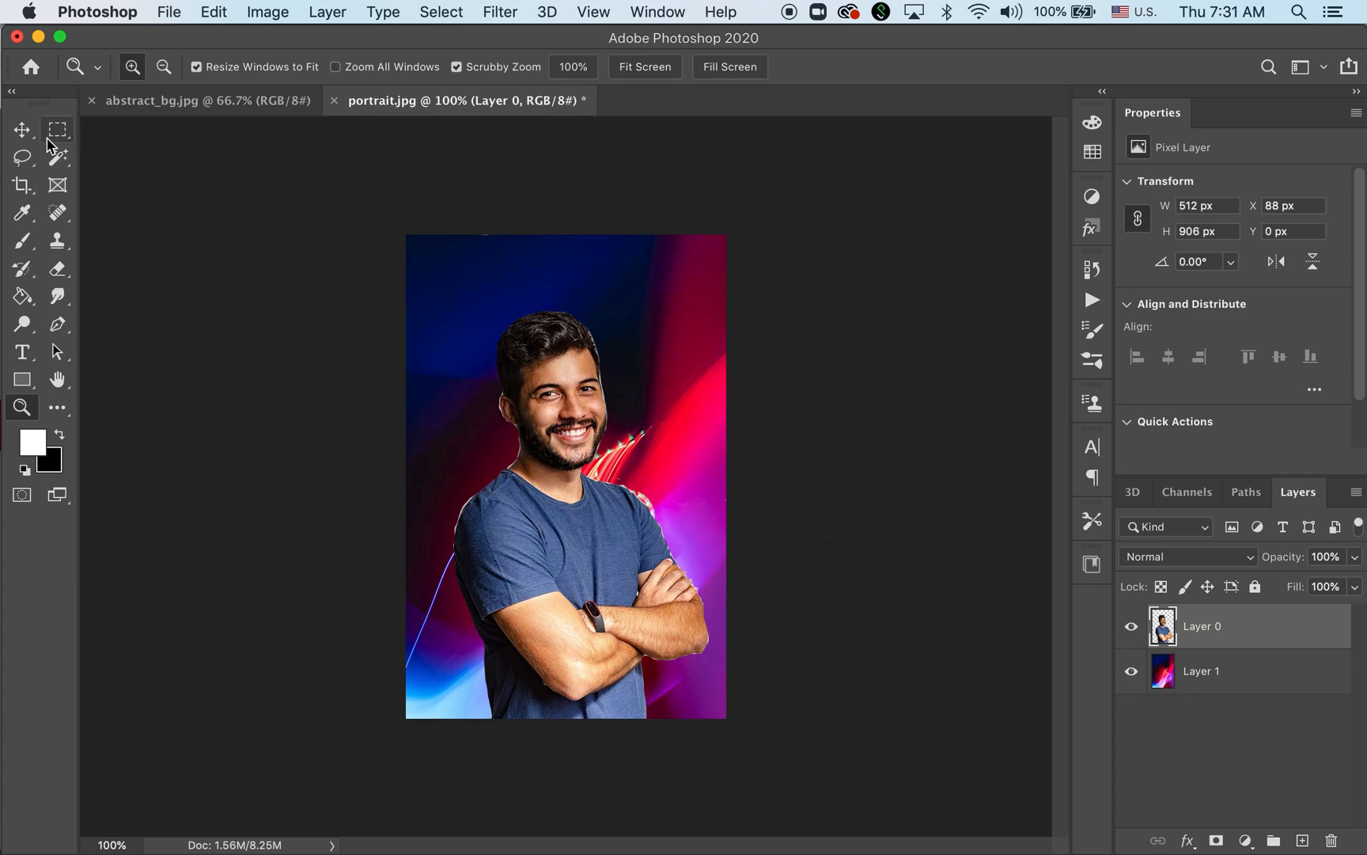
left_click(21, 129)
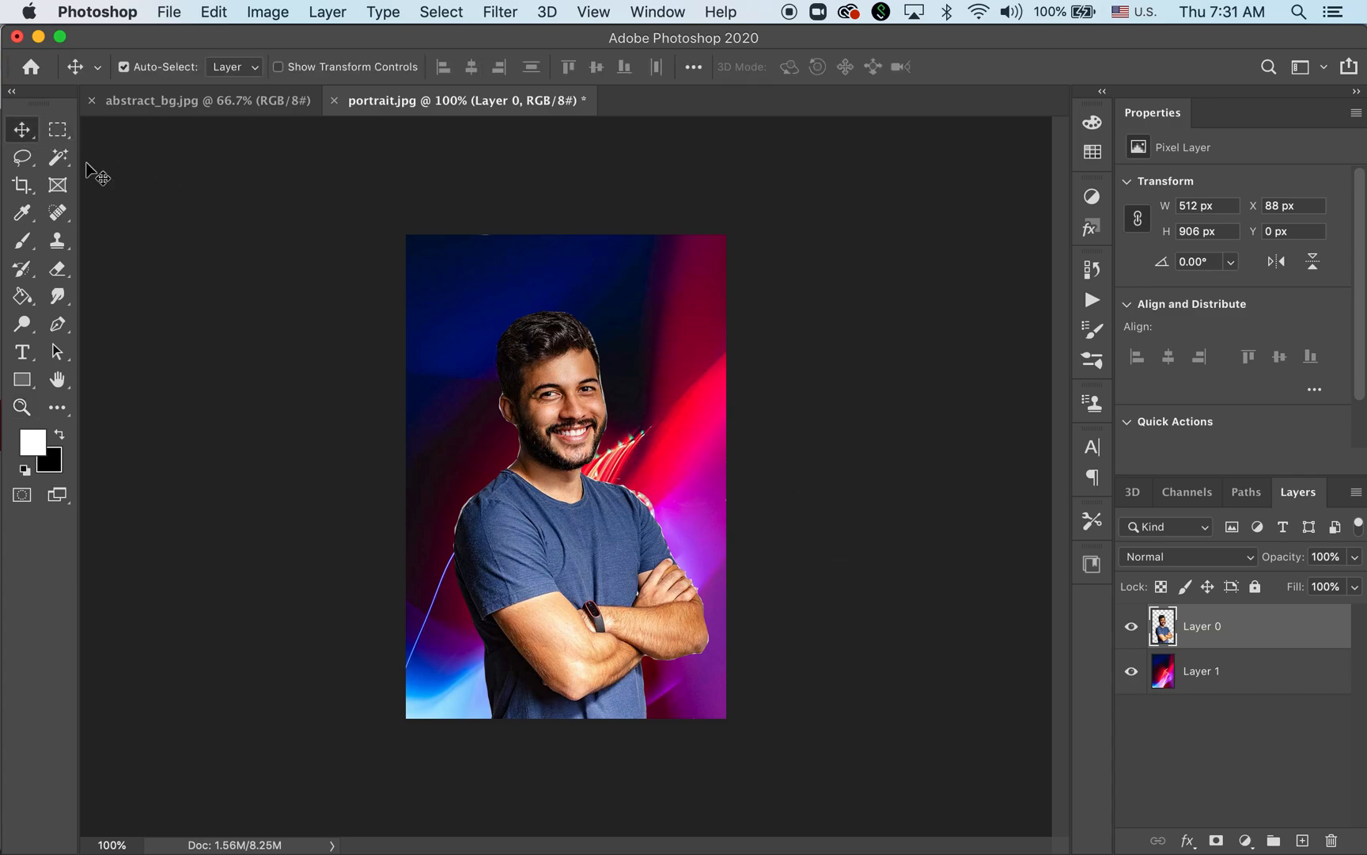
left_click(1252, 678)
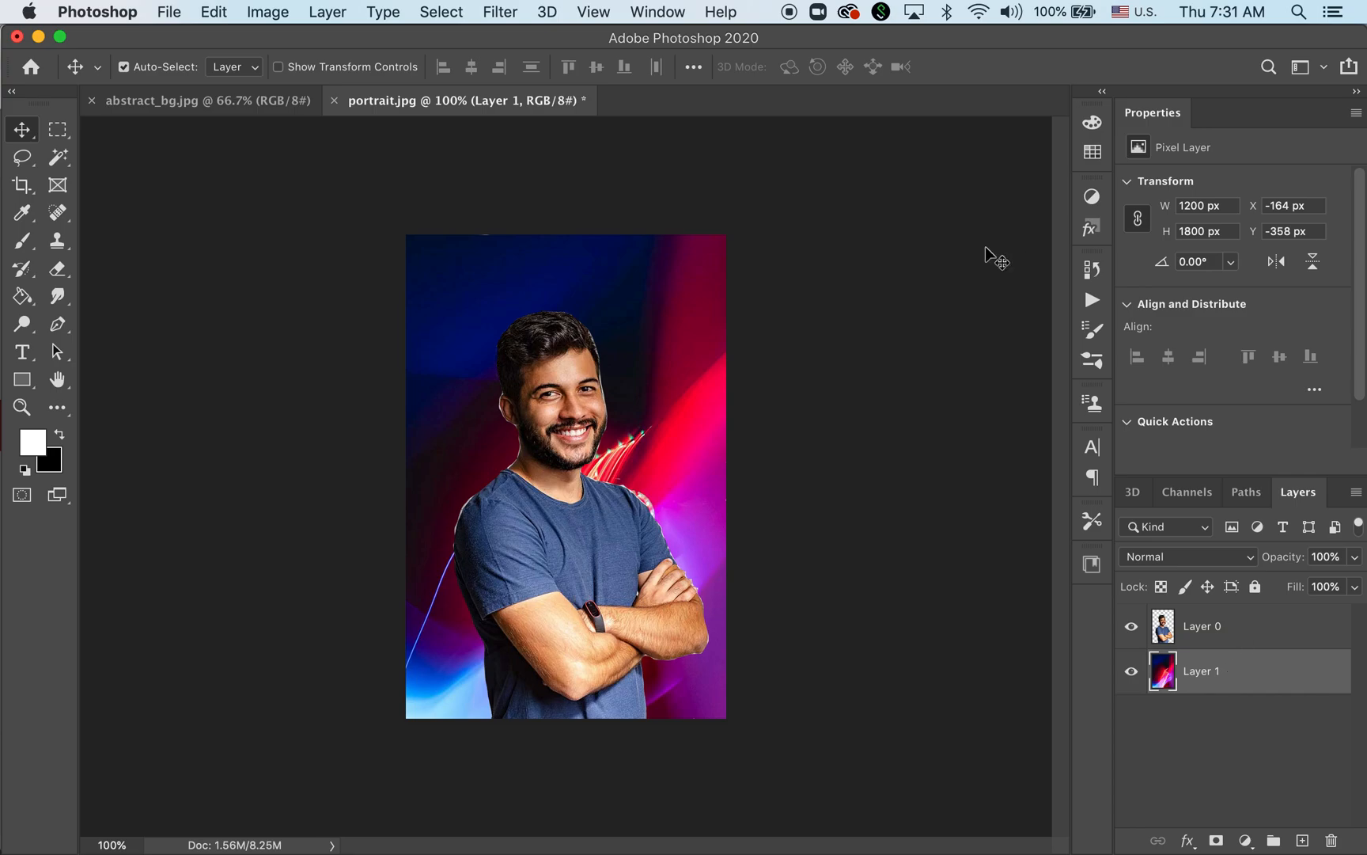
left_click(491, 11)
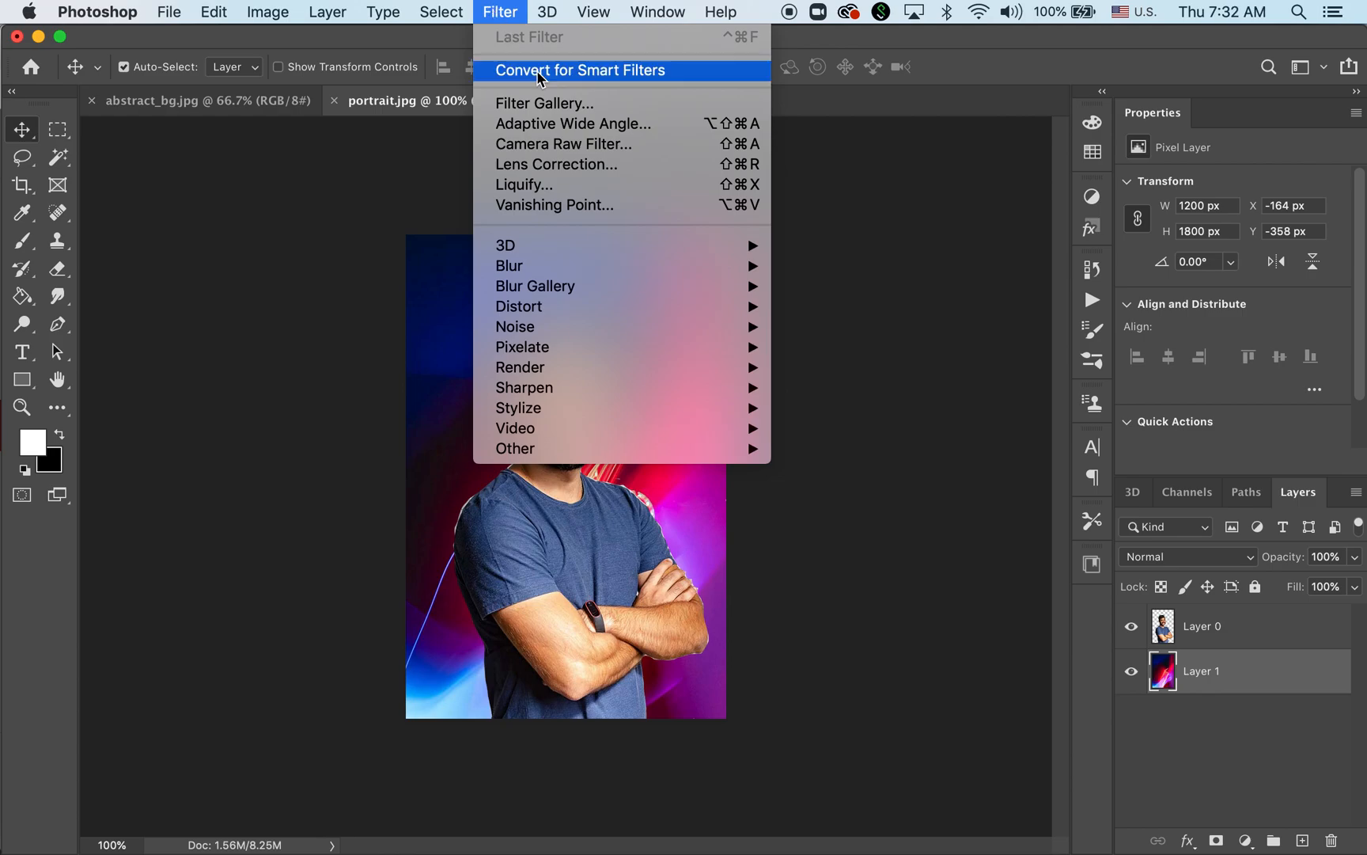
left_click(566, 104)
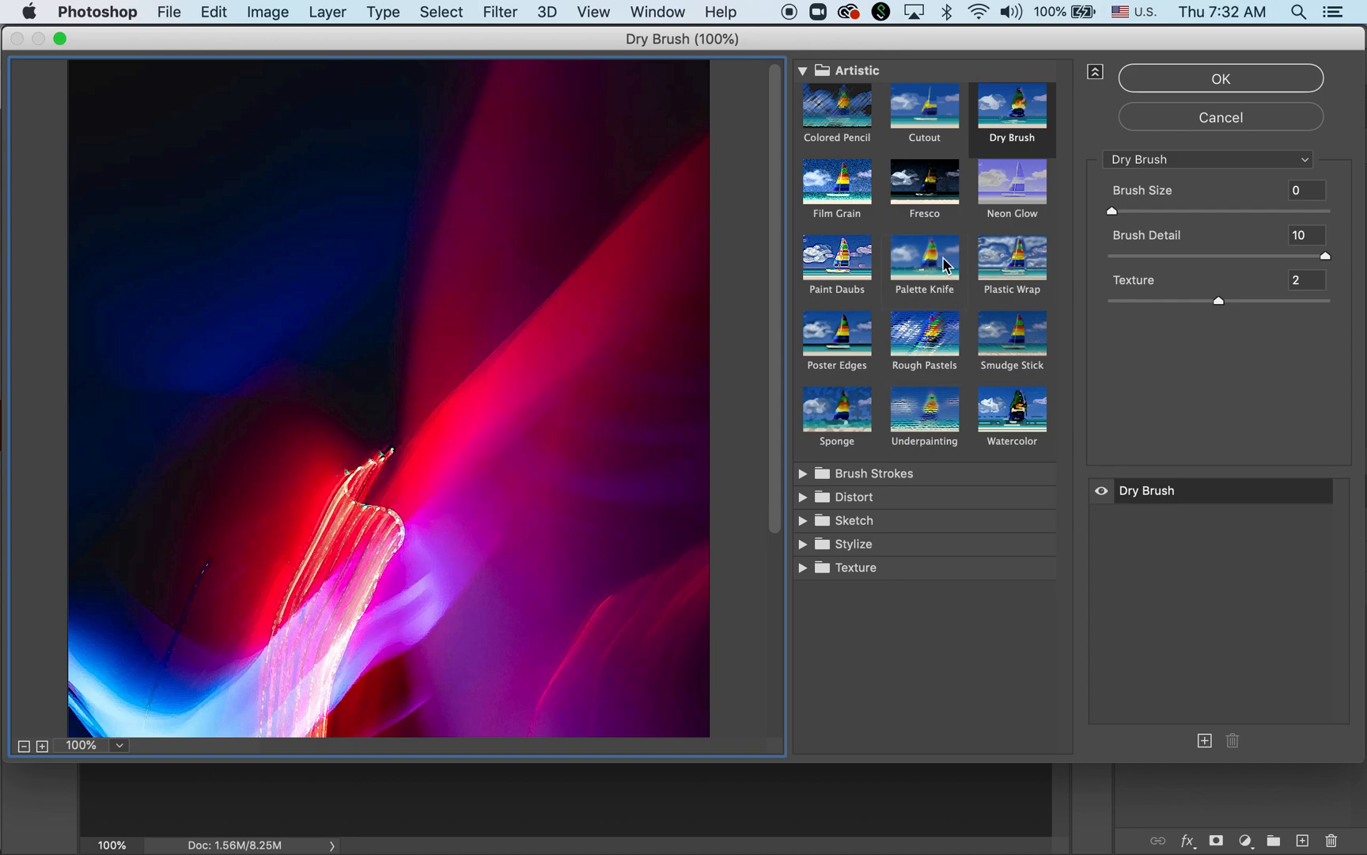
Preview the Cutout, Neon Glow, Palette Knife, Paint Daubs, Film Grain and Plastic Wrap artistic filters on the background, ending with Cutout again.
left_click(934, 119)
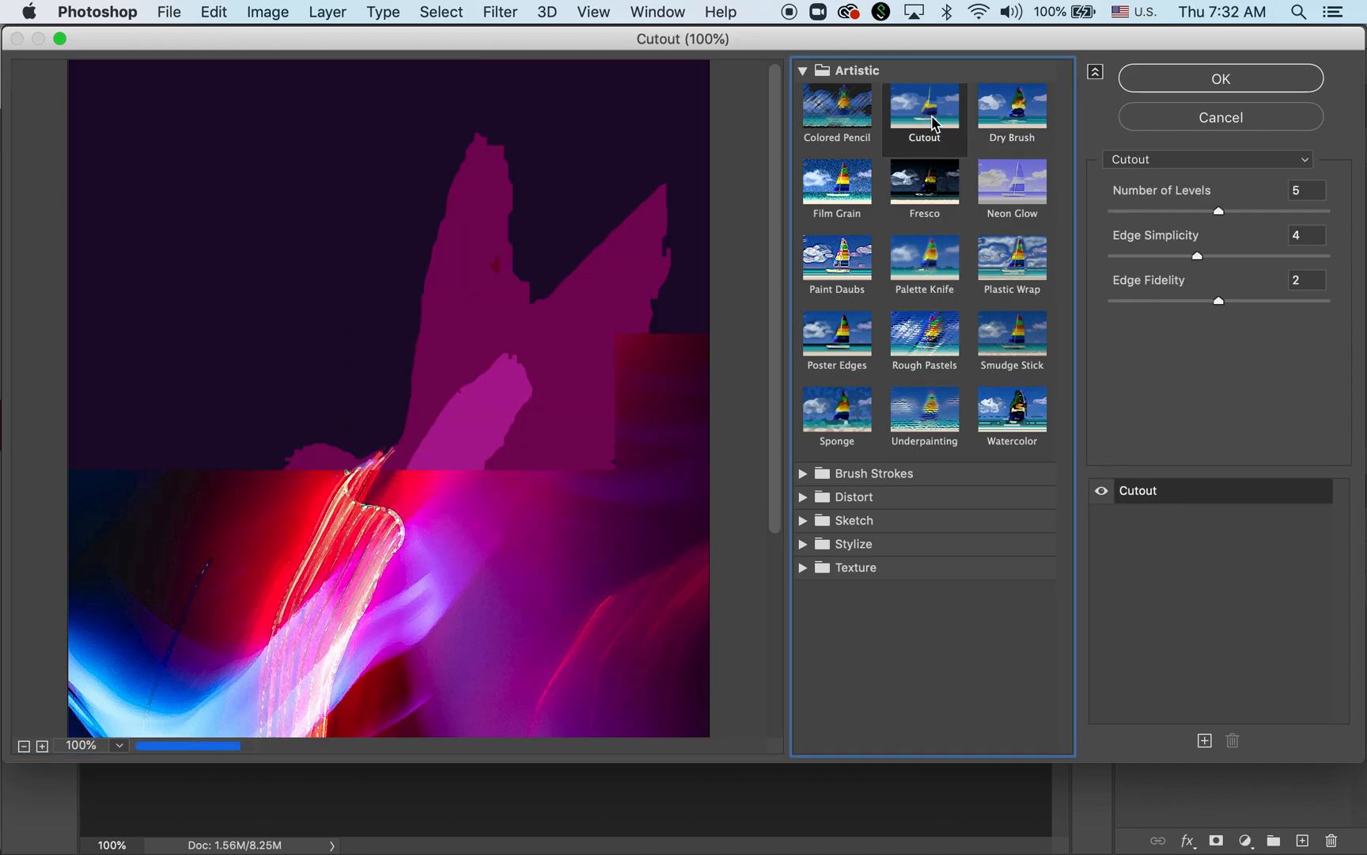
left_click(1001, 184)
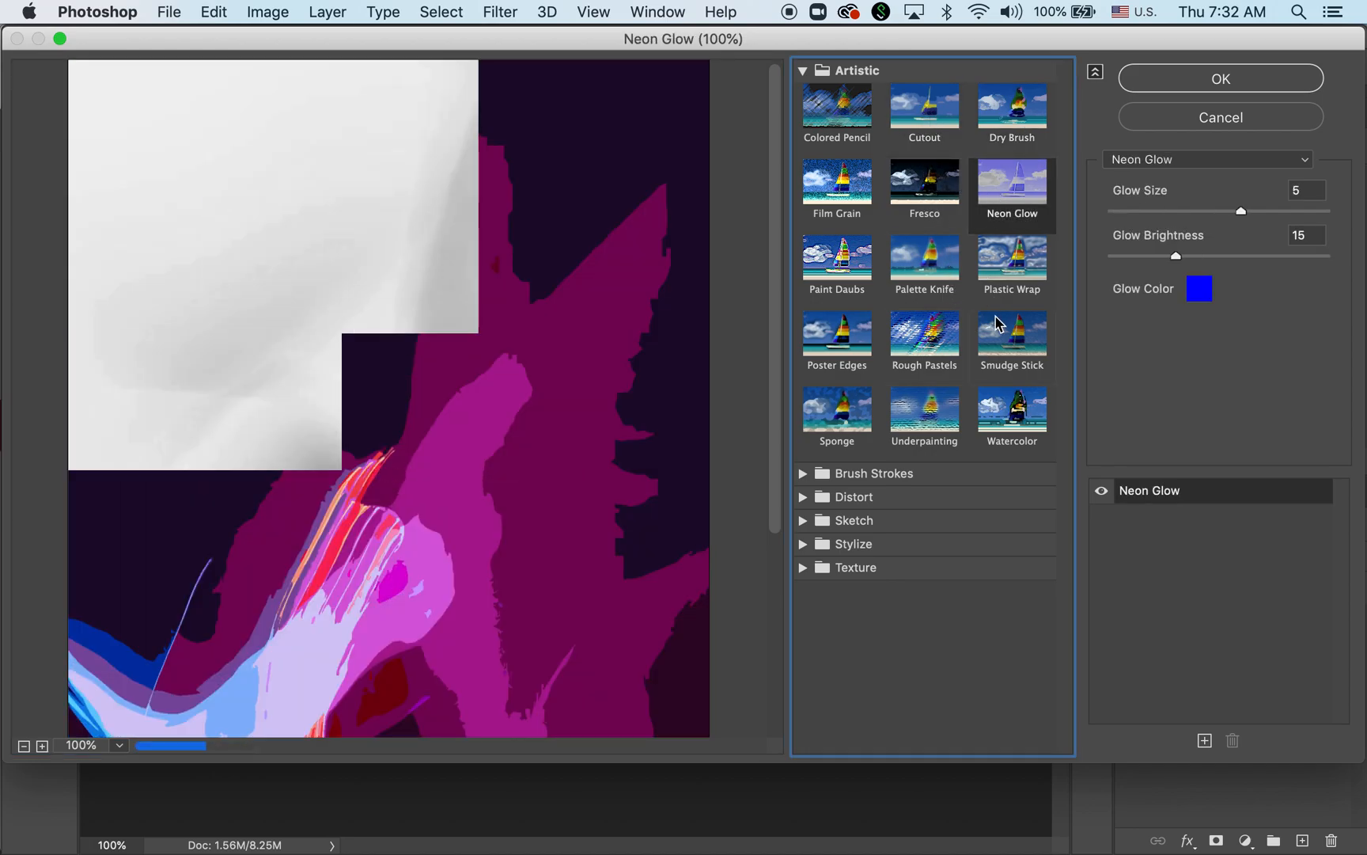
left_click(942, 263)
left_click(847, 273)
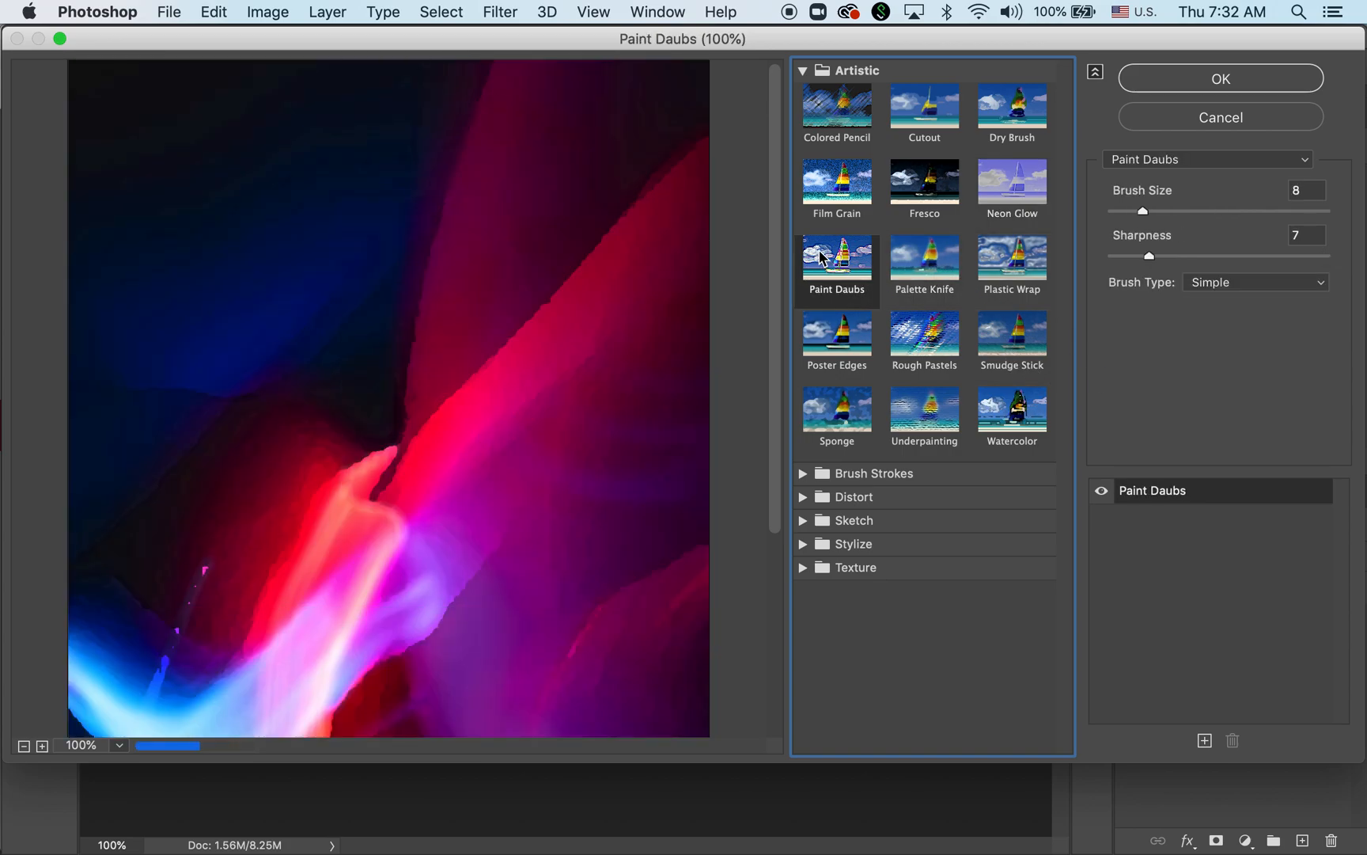
left_click(831, 205)
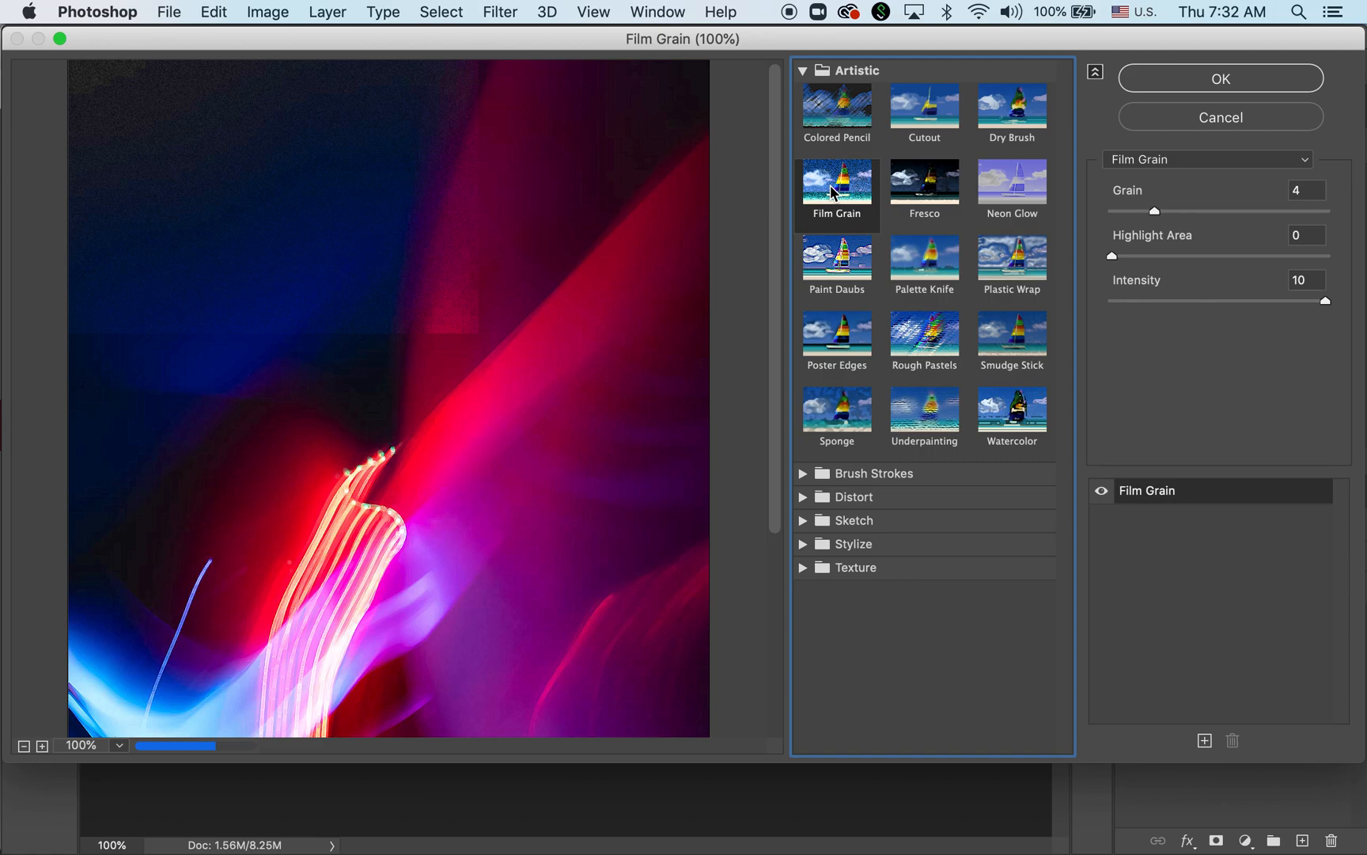
left_click(1018, 264)
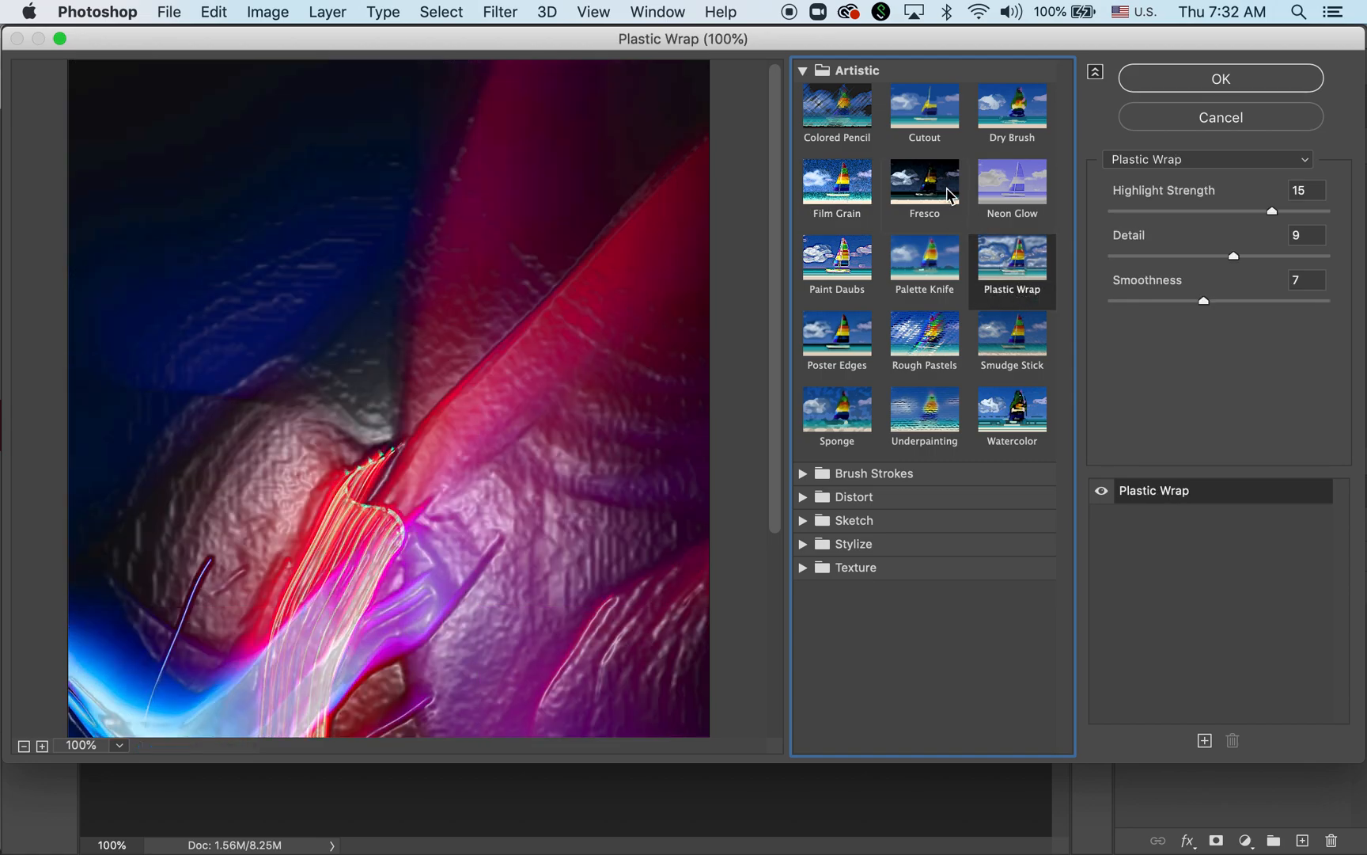
left_click(947, 111)
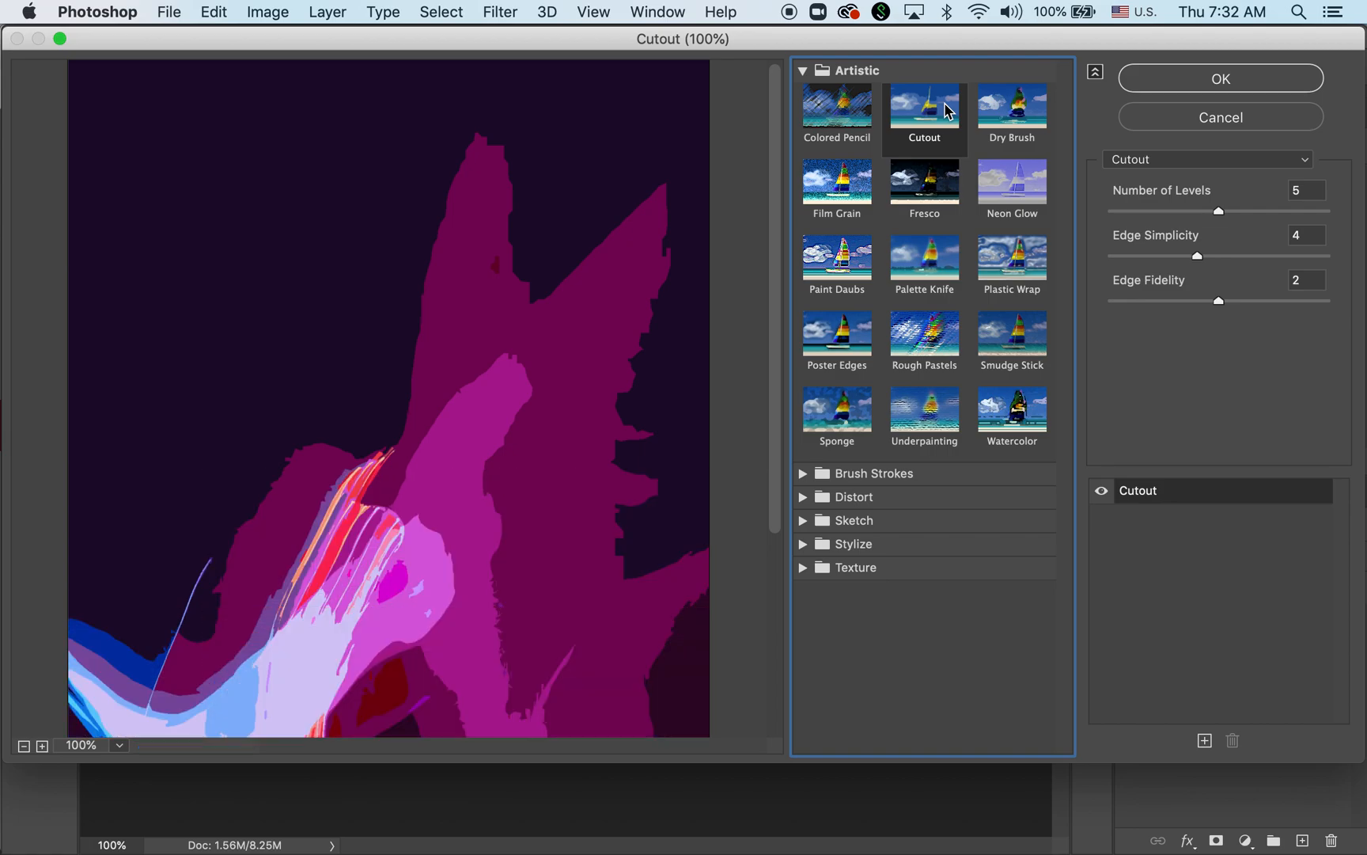
Choose the Colored Pencil filter and set Pencil Width to 18, Stroke Pressure to 1 and Paper Brightness to 45.
left_click(851, 124)
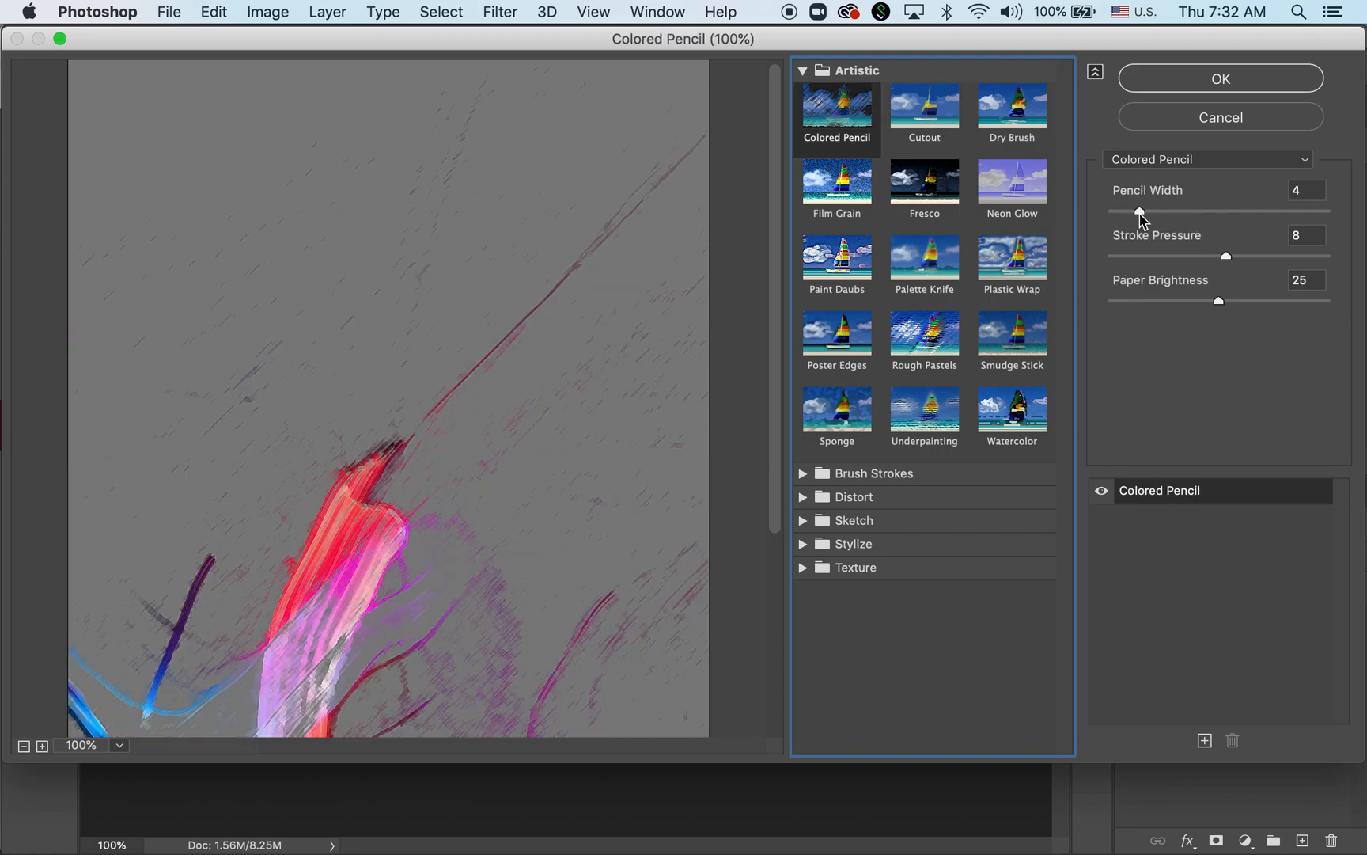
left_click_drag(1140, 212, 1272, 214)
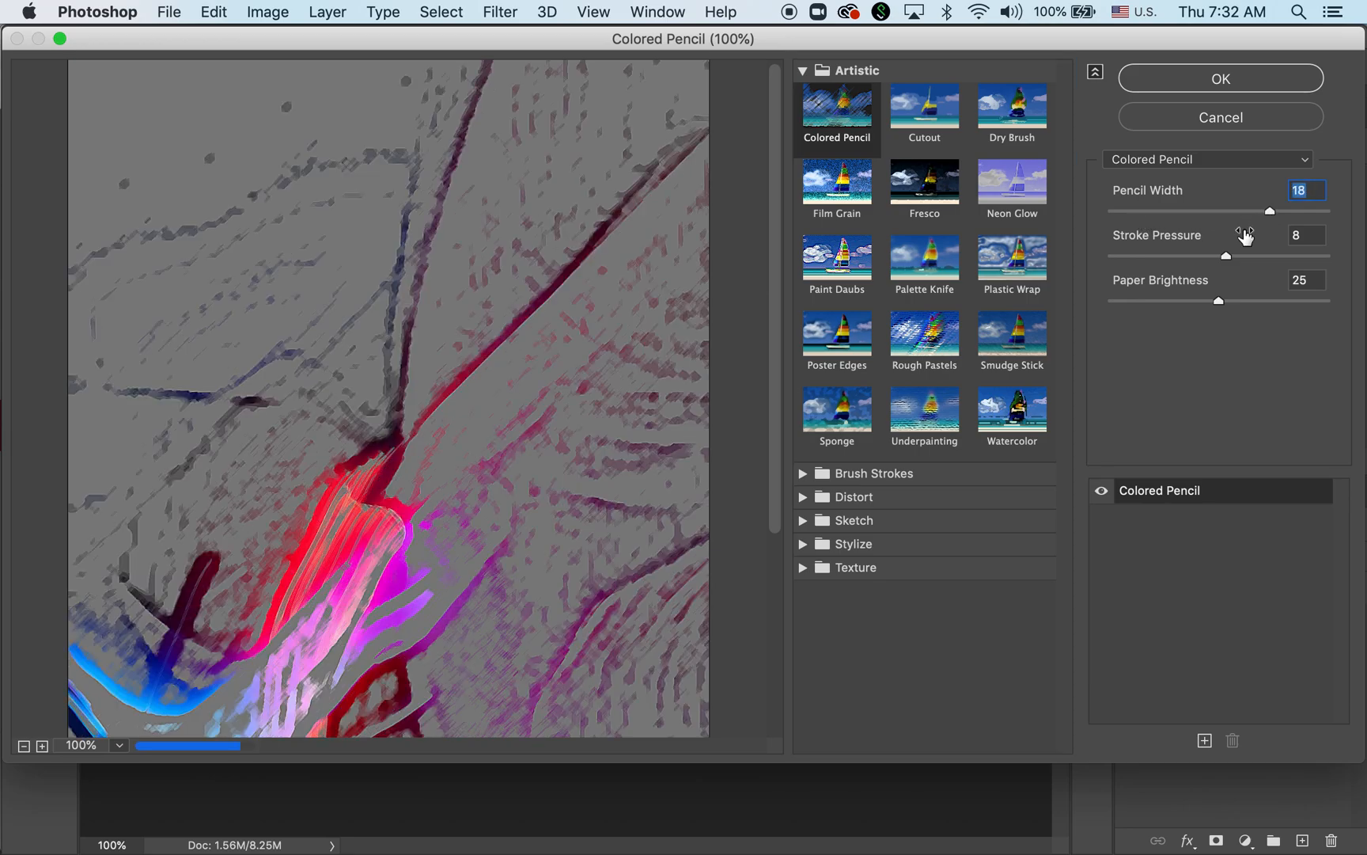
left_click_drag(1227, 257, 1129, 258)
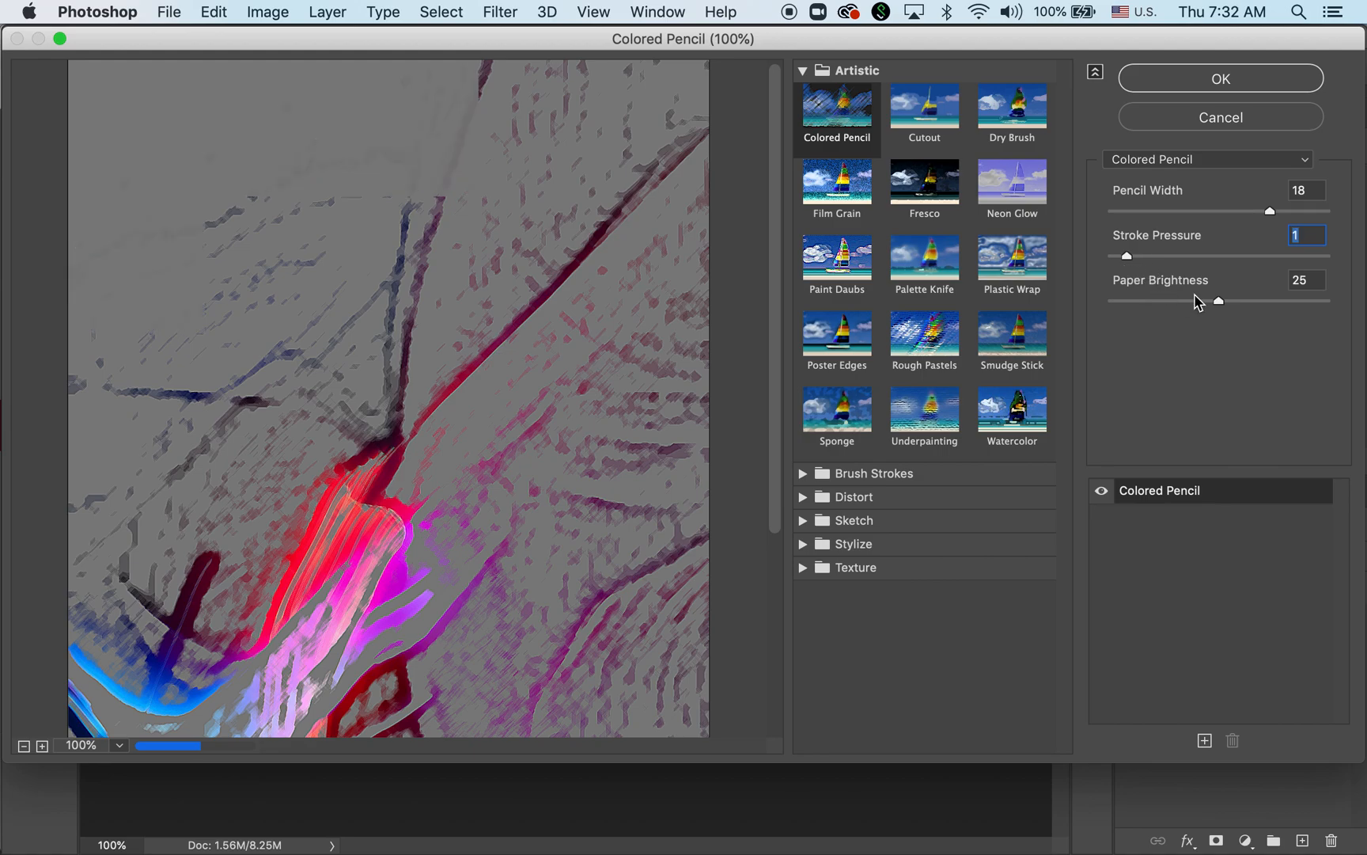
left_click_drag(1218, 302, 1303, 306)
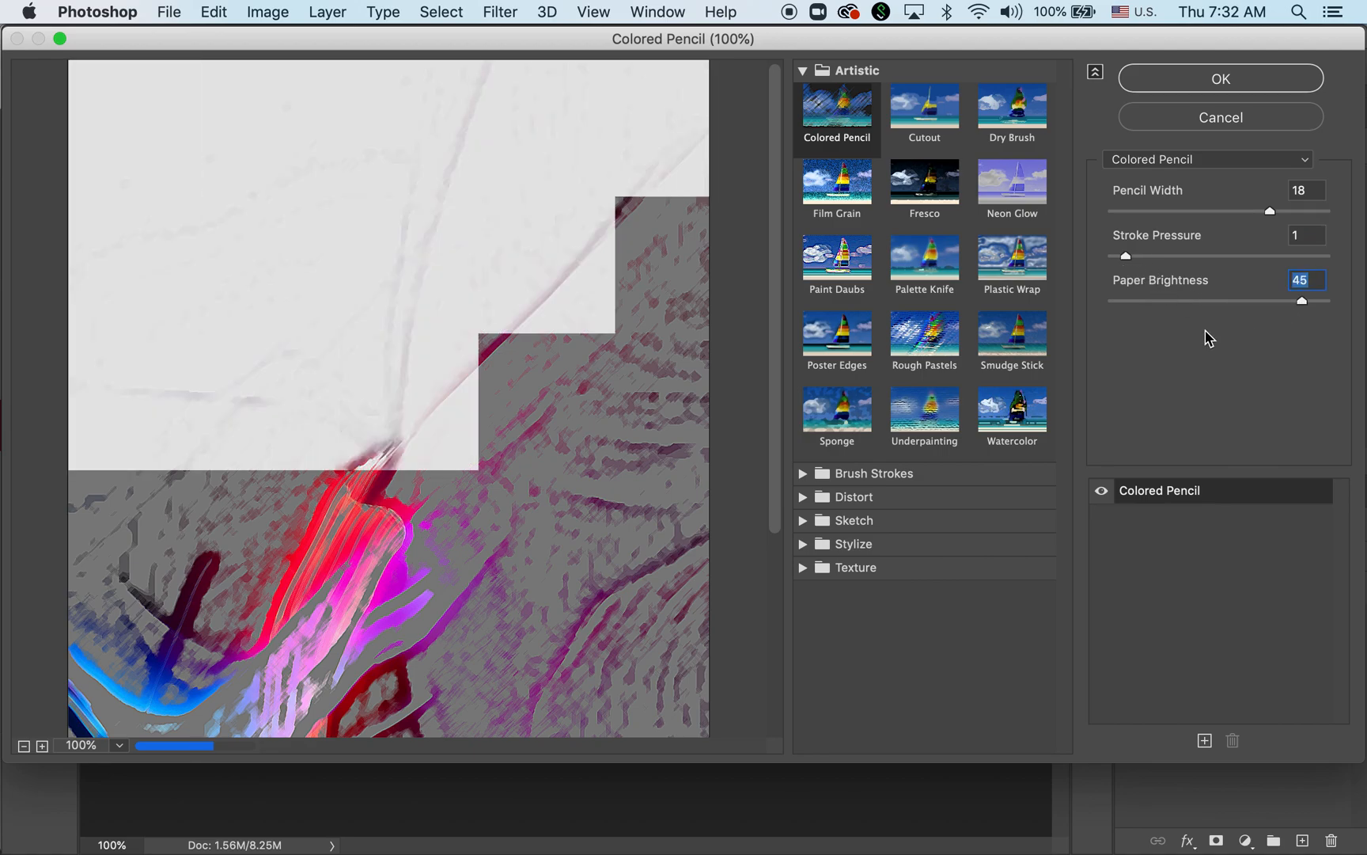
Try the Dry Brush filter with Brush Size 7 and the Fresco filter on the background.
left_click(1021, 113)
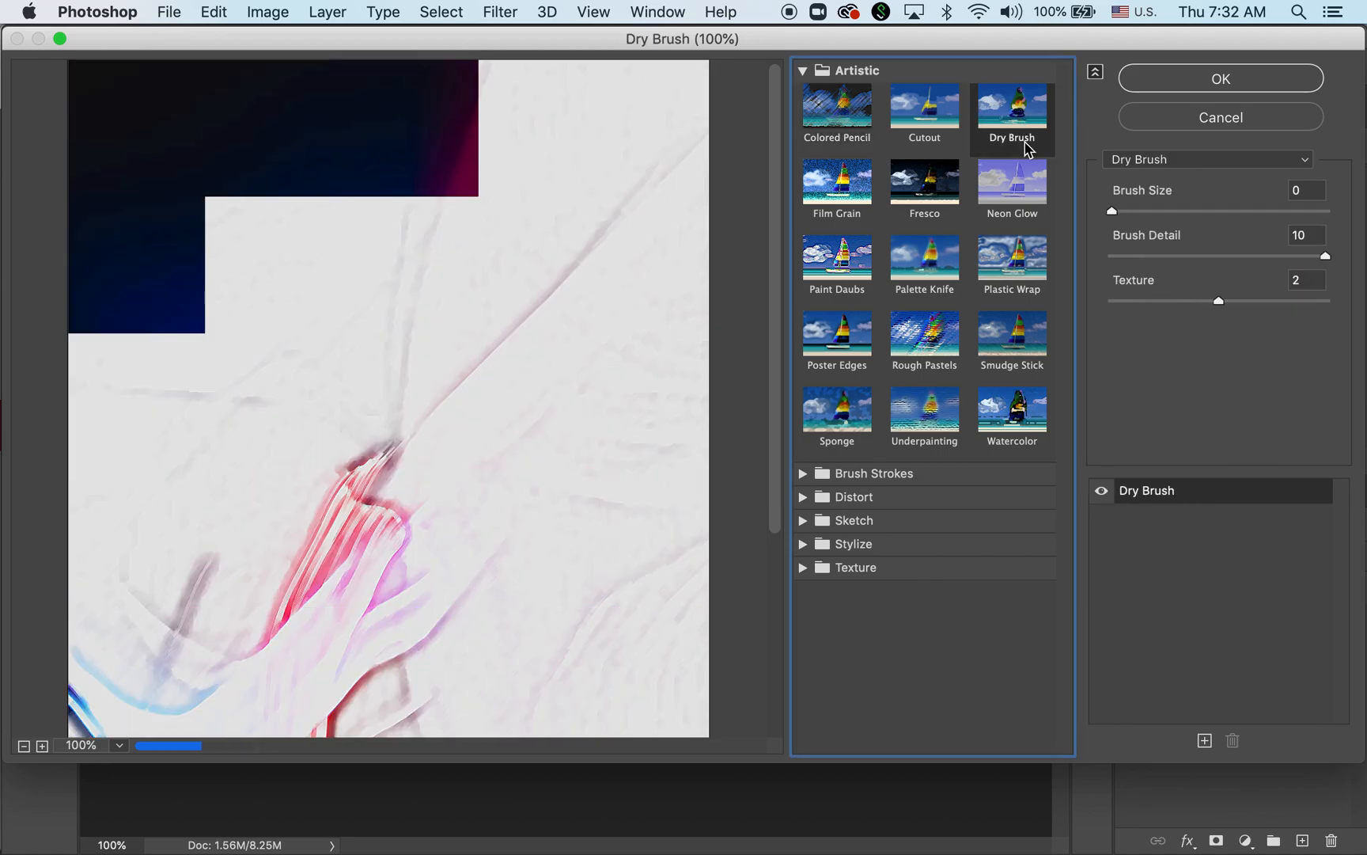
left_click_drag(1114, 210, 1258, 221)
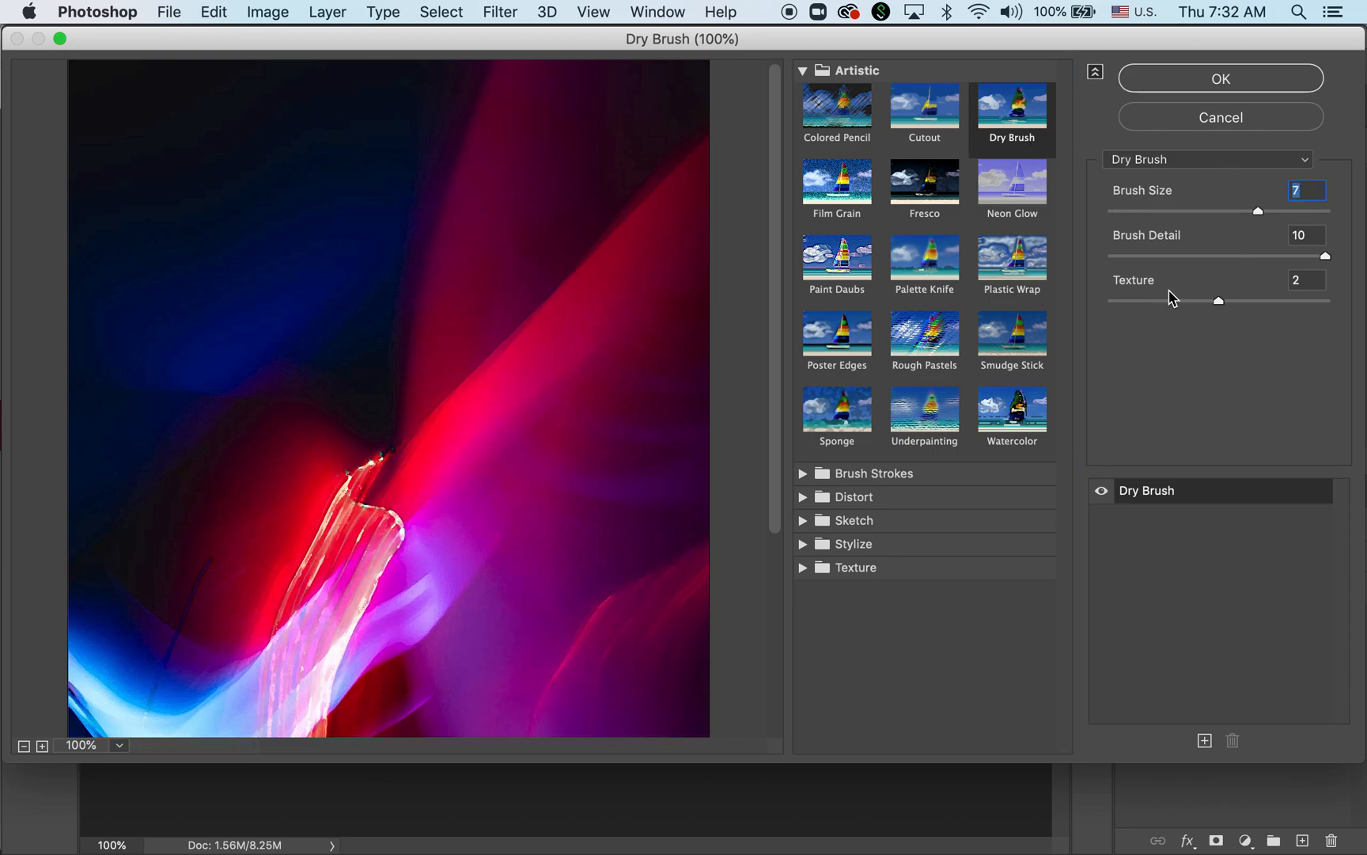
left_click(948, 197)
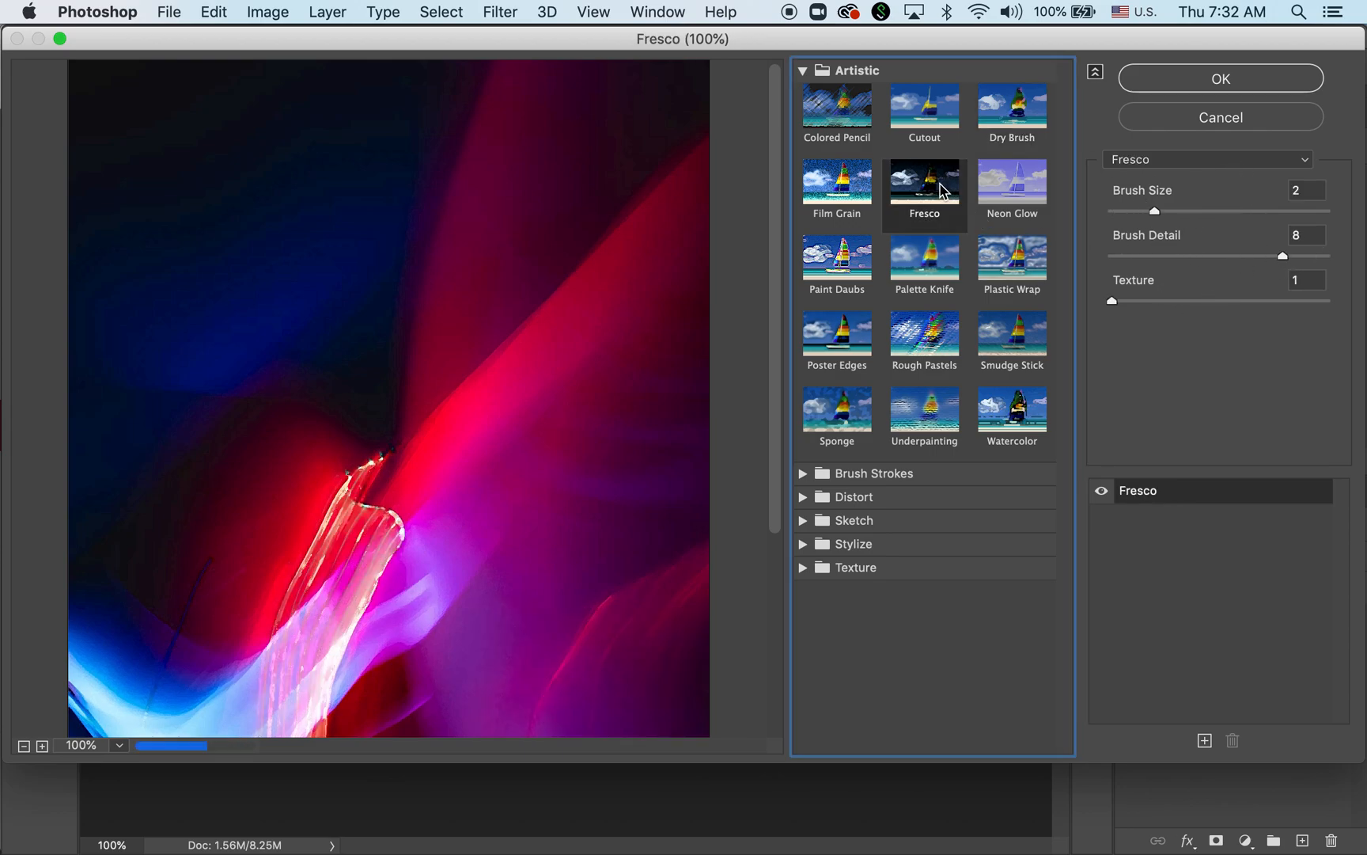
Apply the Neon Glow filter to the background with Glow Size set to -15.
left_click(1017, 183)
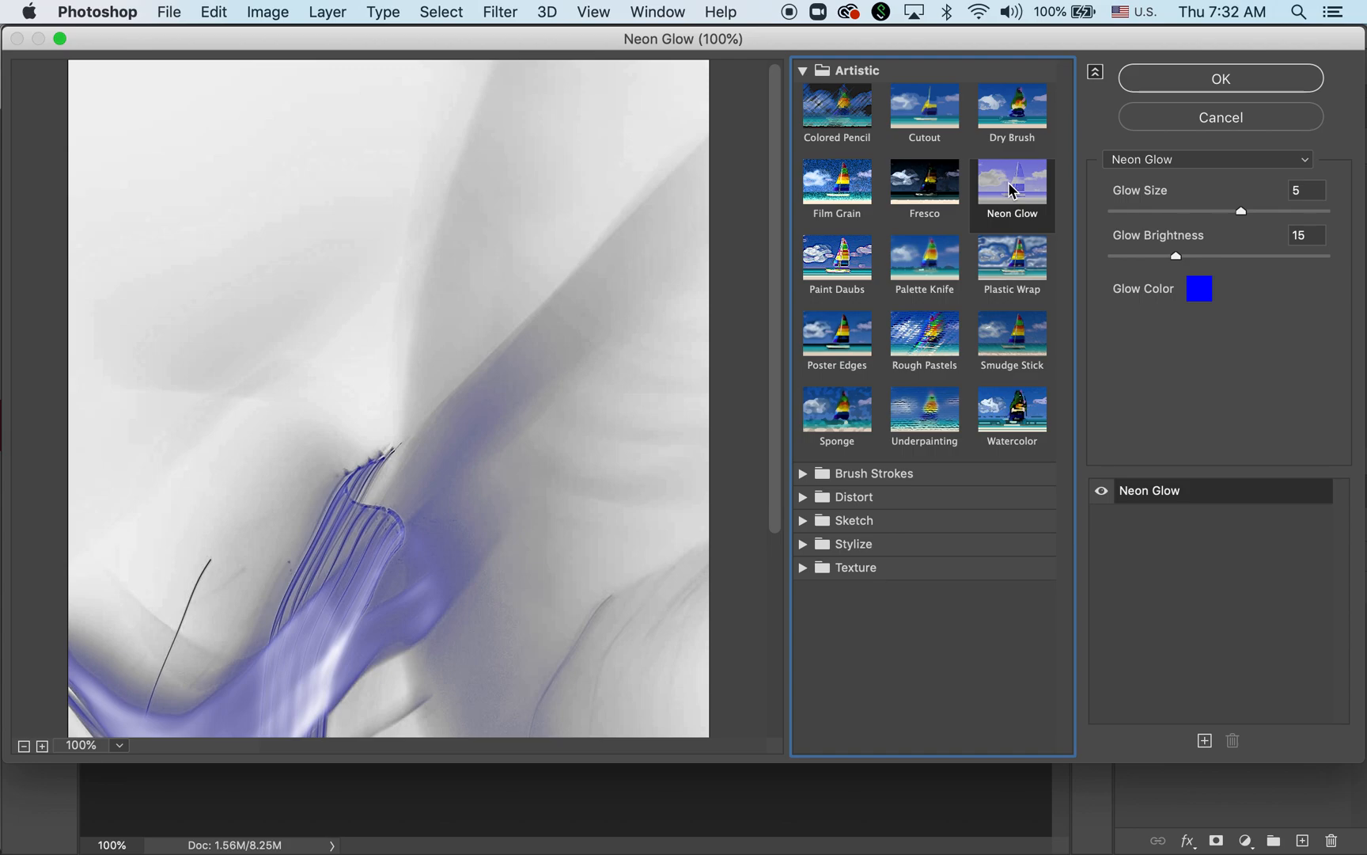
left_click(1241, 212)
left_click_drag(1241, 212, 1151, 212)
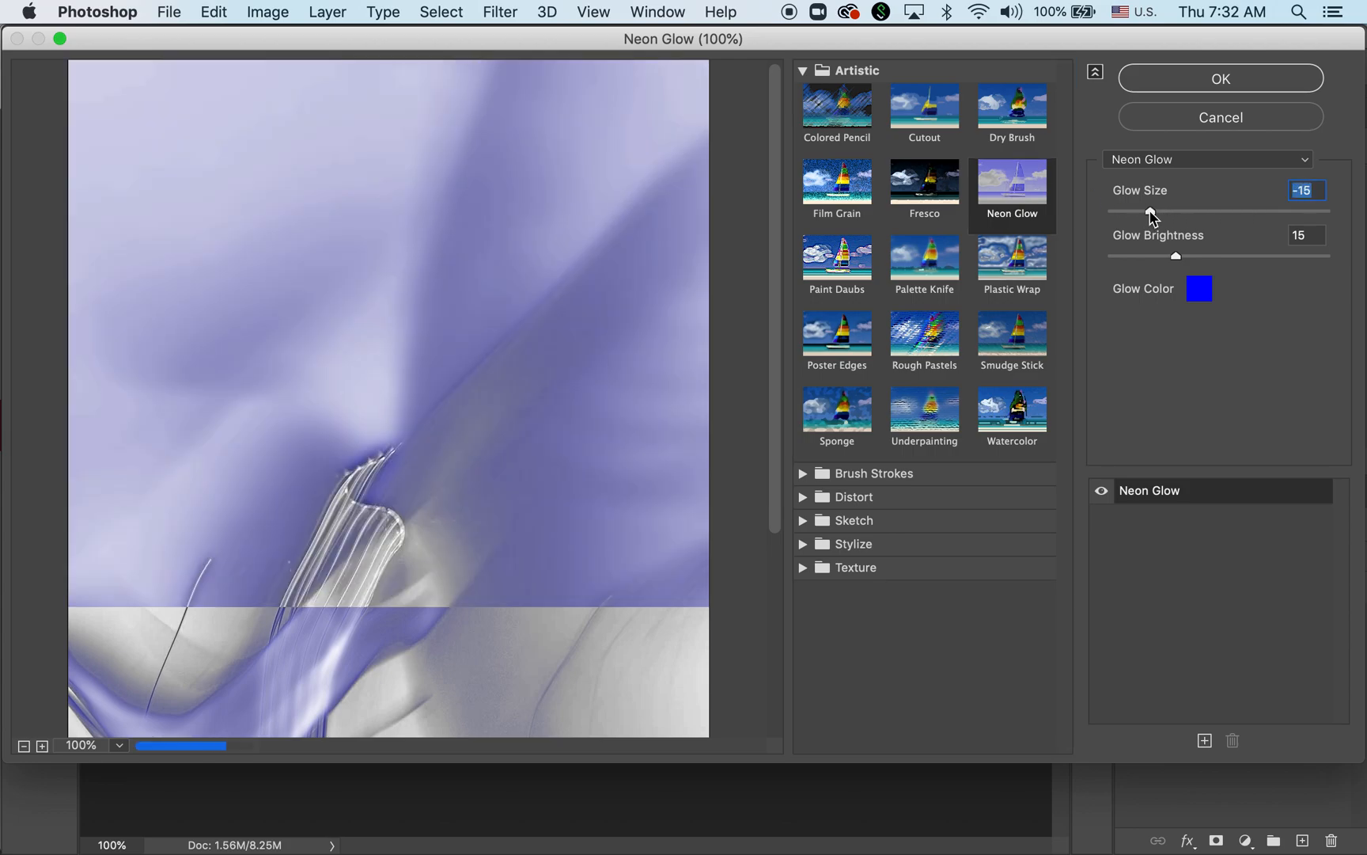
left_click(1229, 87)
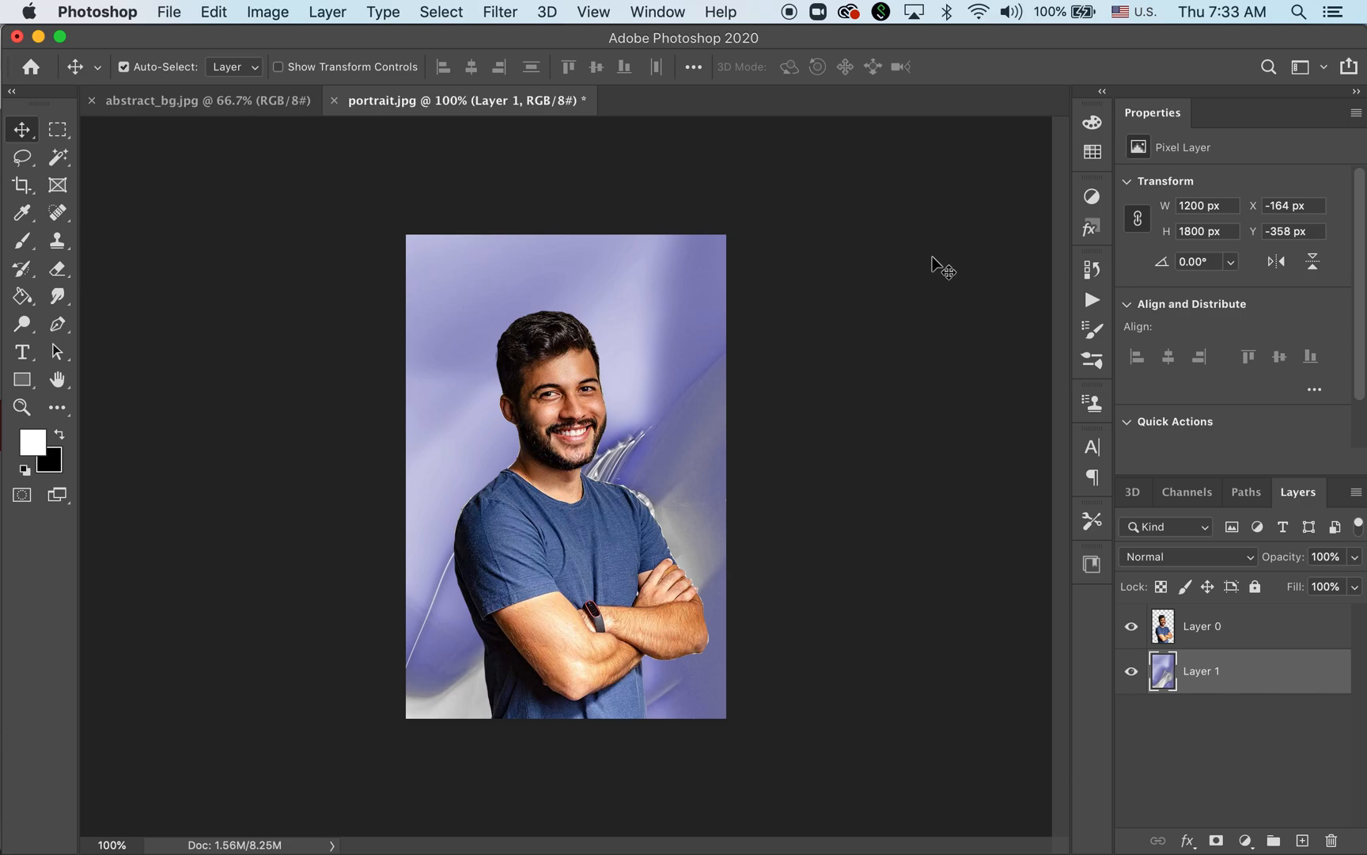
Undo the Filter Gallery effect on the background and redo it to compare both versions.
key("super+z")
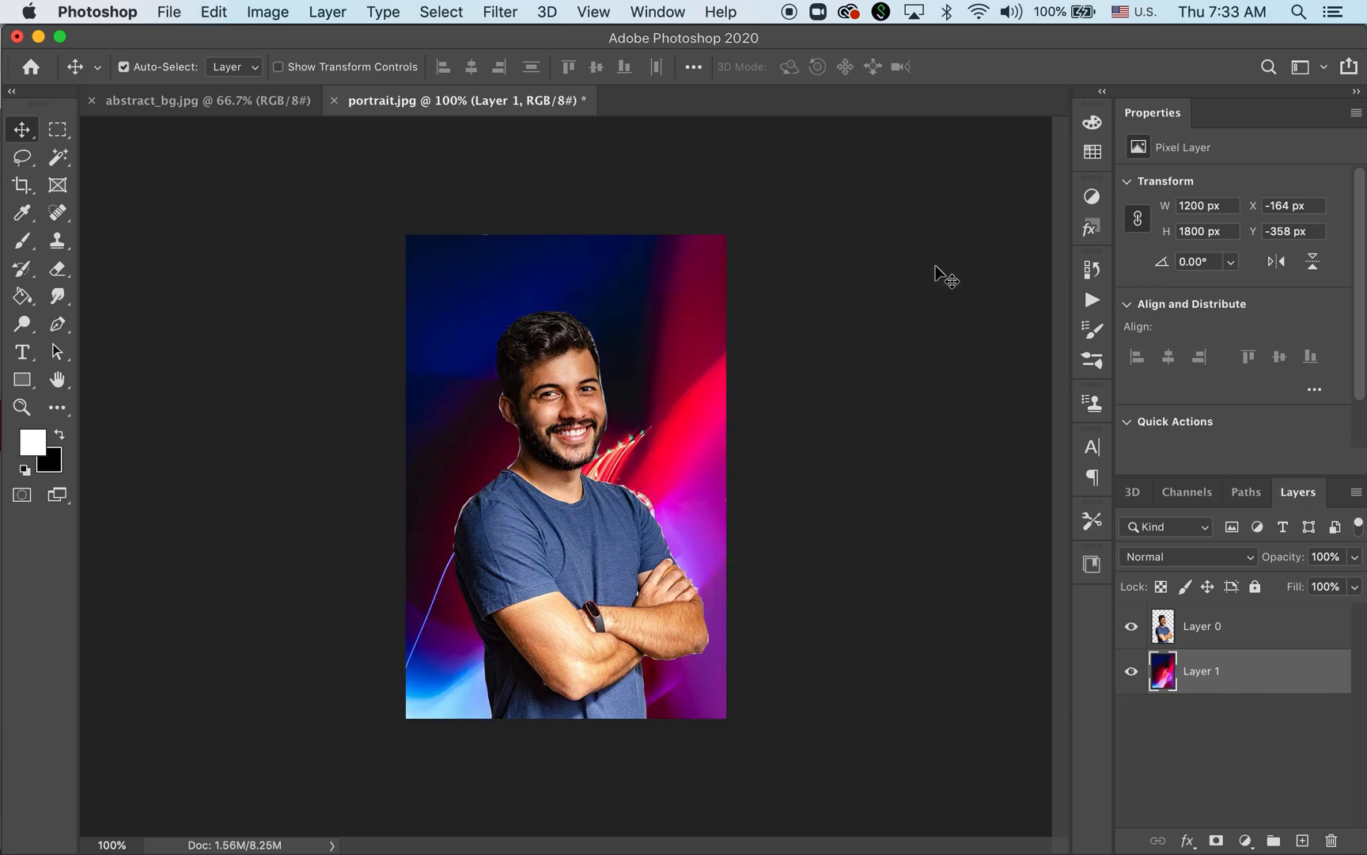
left_click(214, 11)
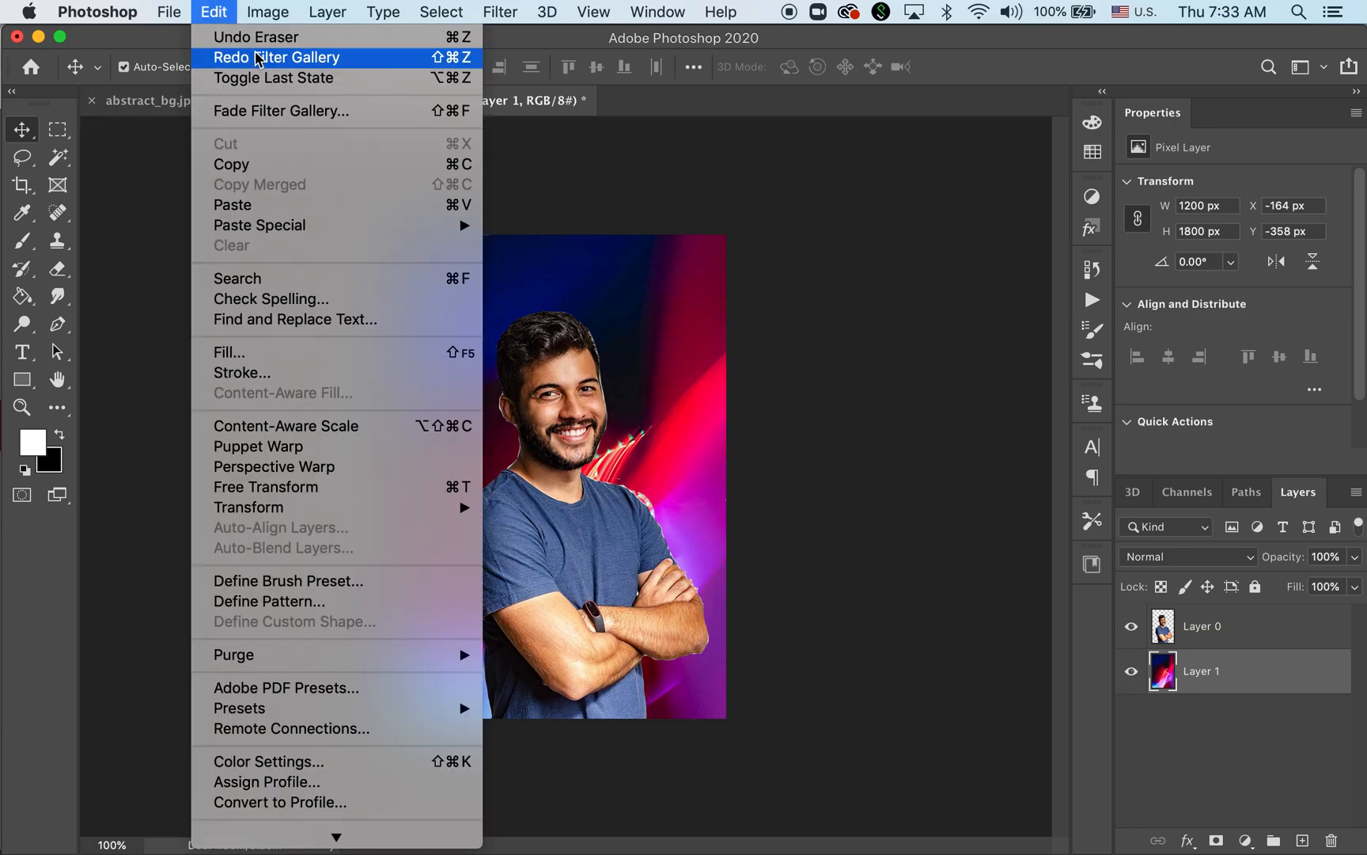
left_click(313, 62)
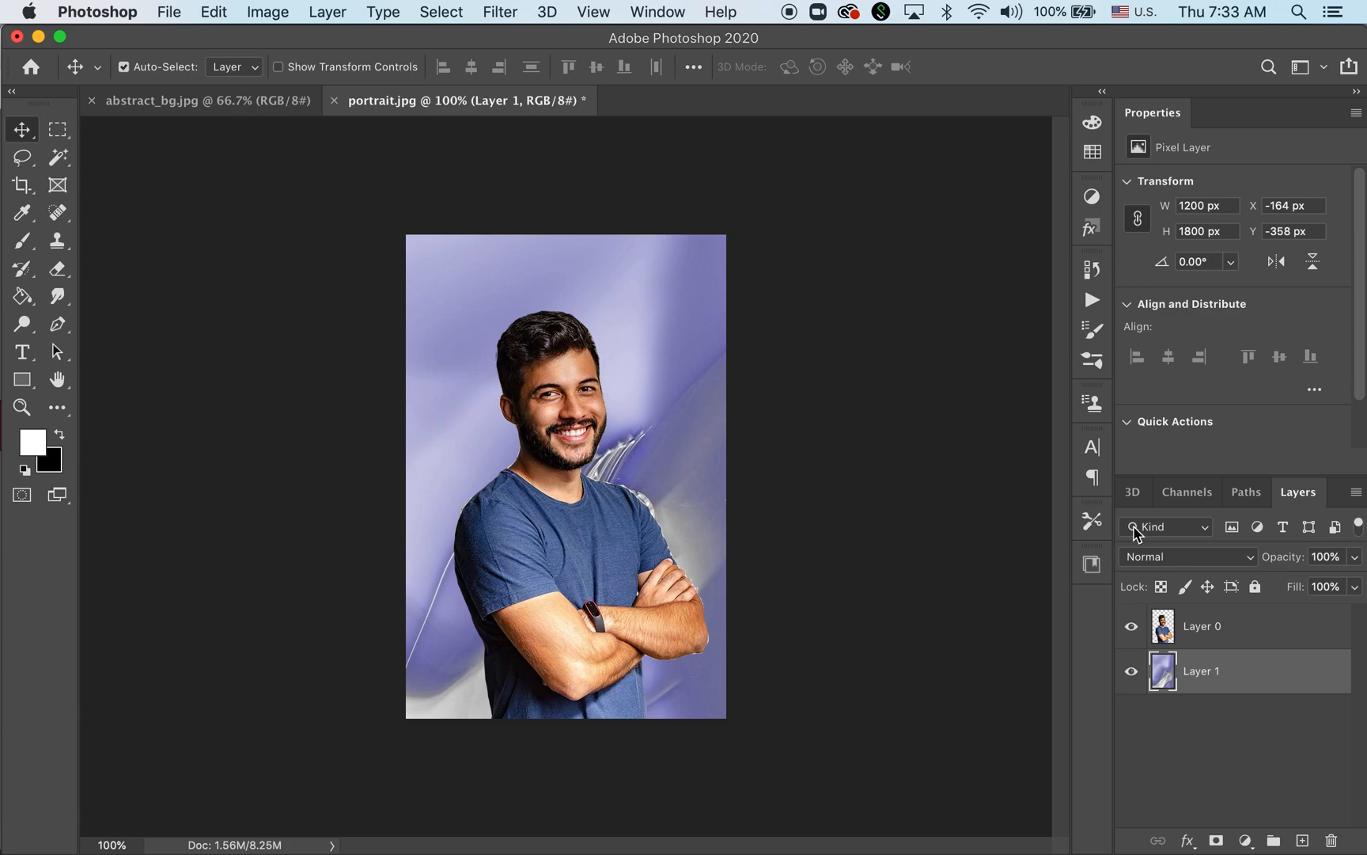
left_click(1212, 633)
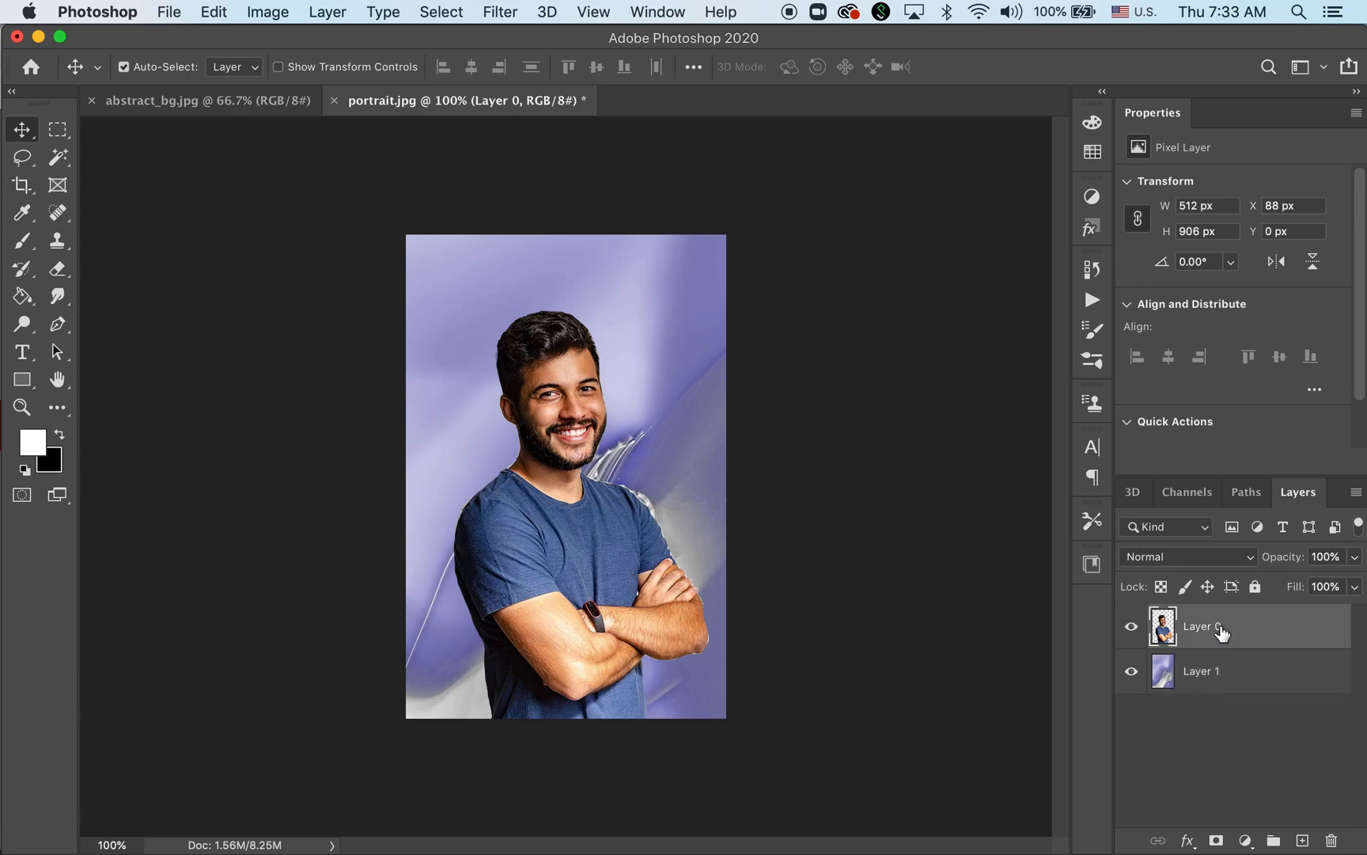
left_click(1246, 674)
left_click(1245, 630)
left_click(1245, 677)
left_click(1242, 633)
left_click(1245, 677)
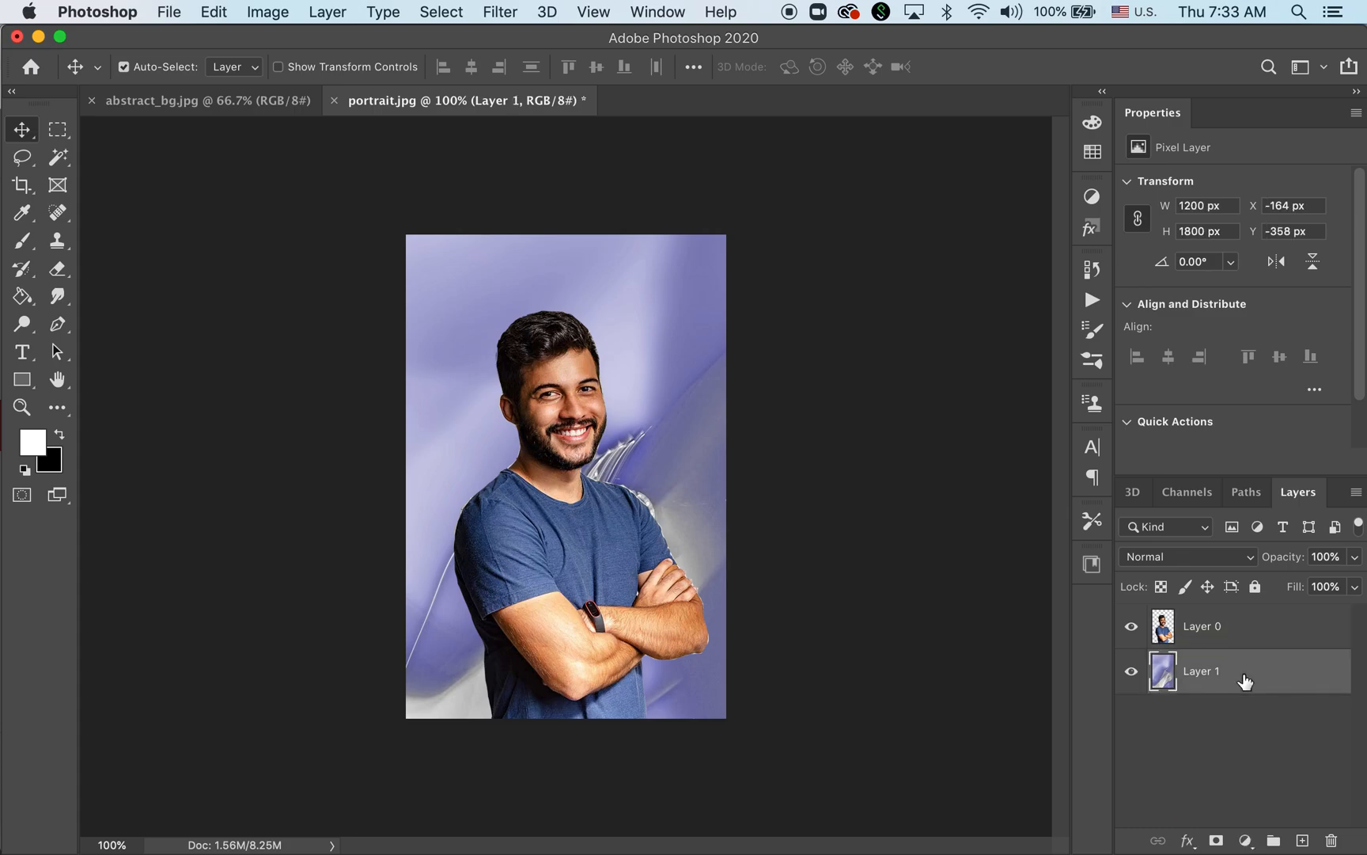
Duplicate Layer 0 with the man's cut-out, keeping the default copy name.
left_click(1236, 631)
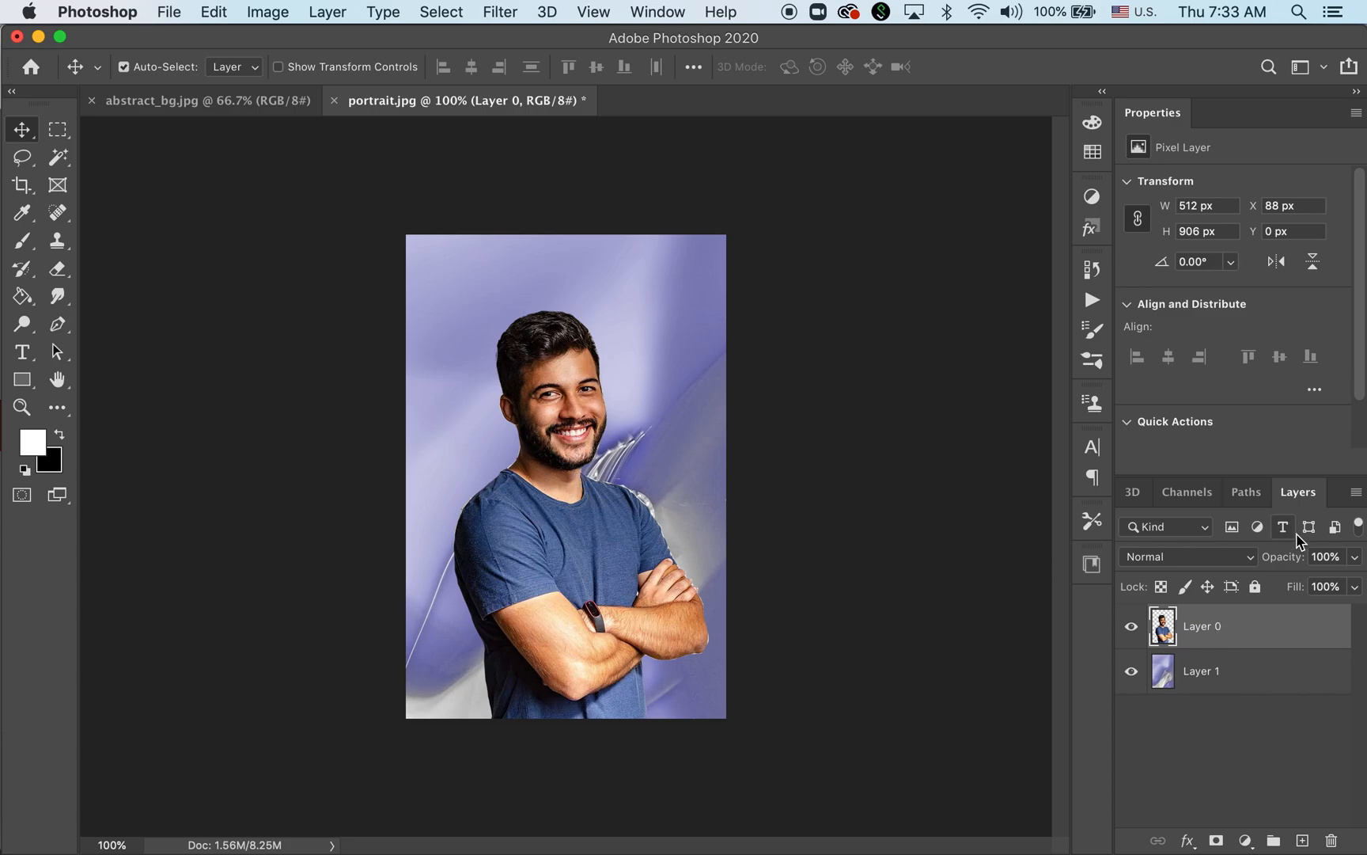
left_click(1356, 494)
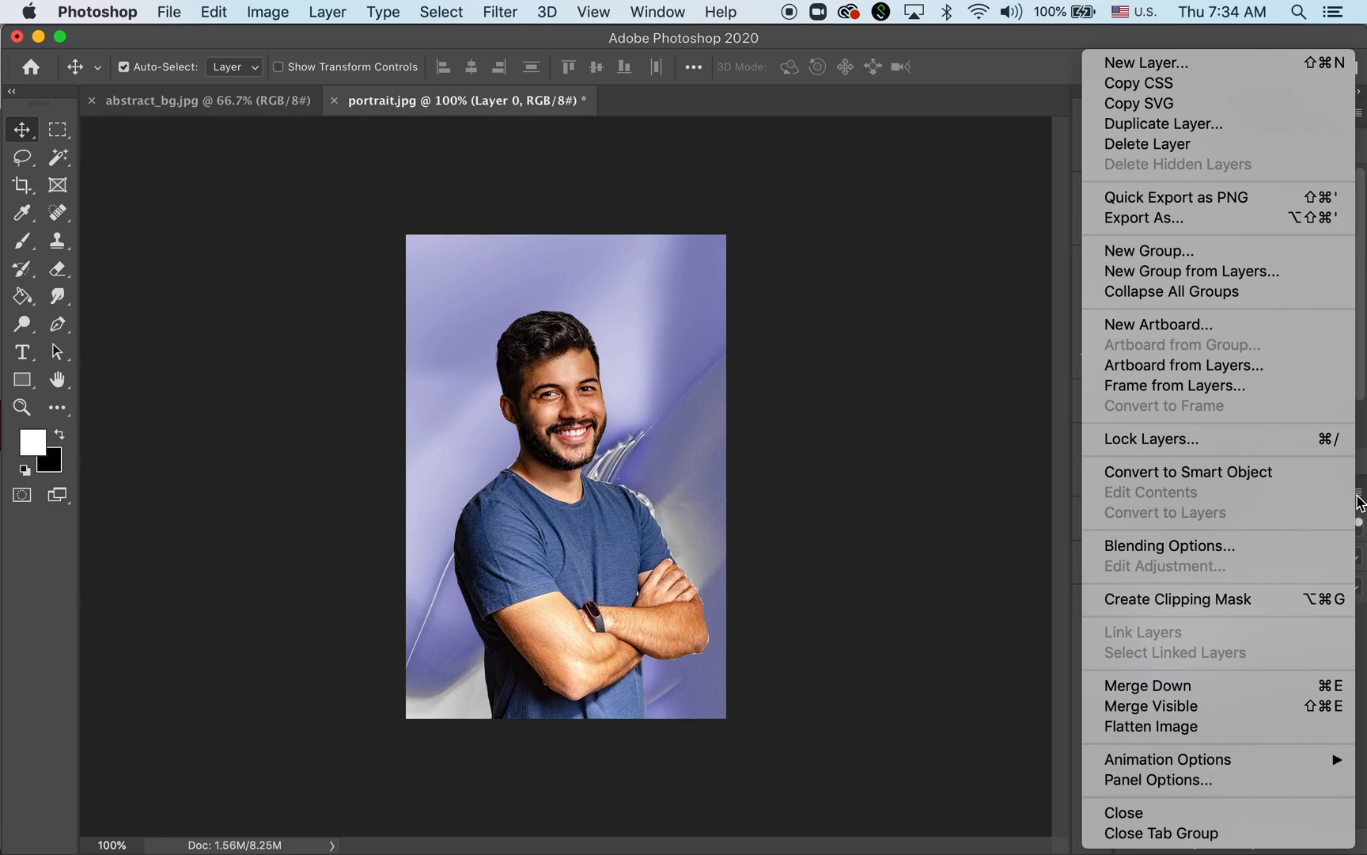
left_click(1237, 122)
left_click(893, 340)
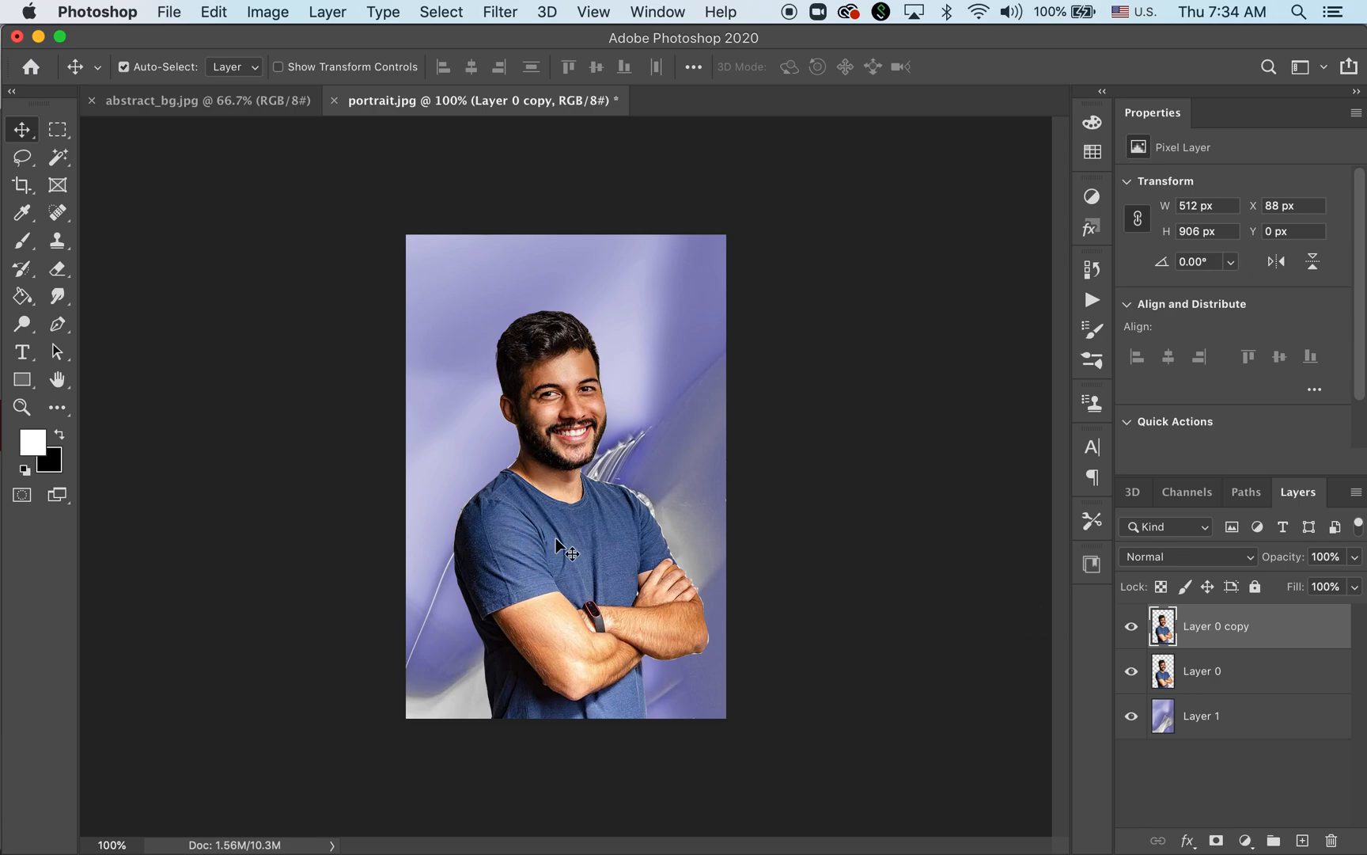
Try shifting the duplicated man about 22 px to the left, and undo both the move and the duplication.
mouse_move(555, 537)
left_mouse_down()
mouse_move(591, 516)
mouse_move(577, 539)
mouse_move(565, 523)
mouse_move(511, 517)
mouse_move(544, 534)
left_mouse_up()
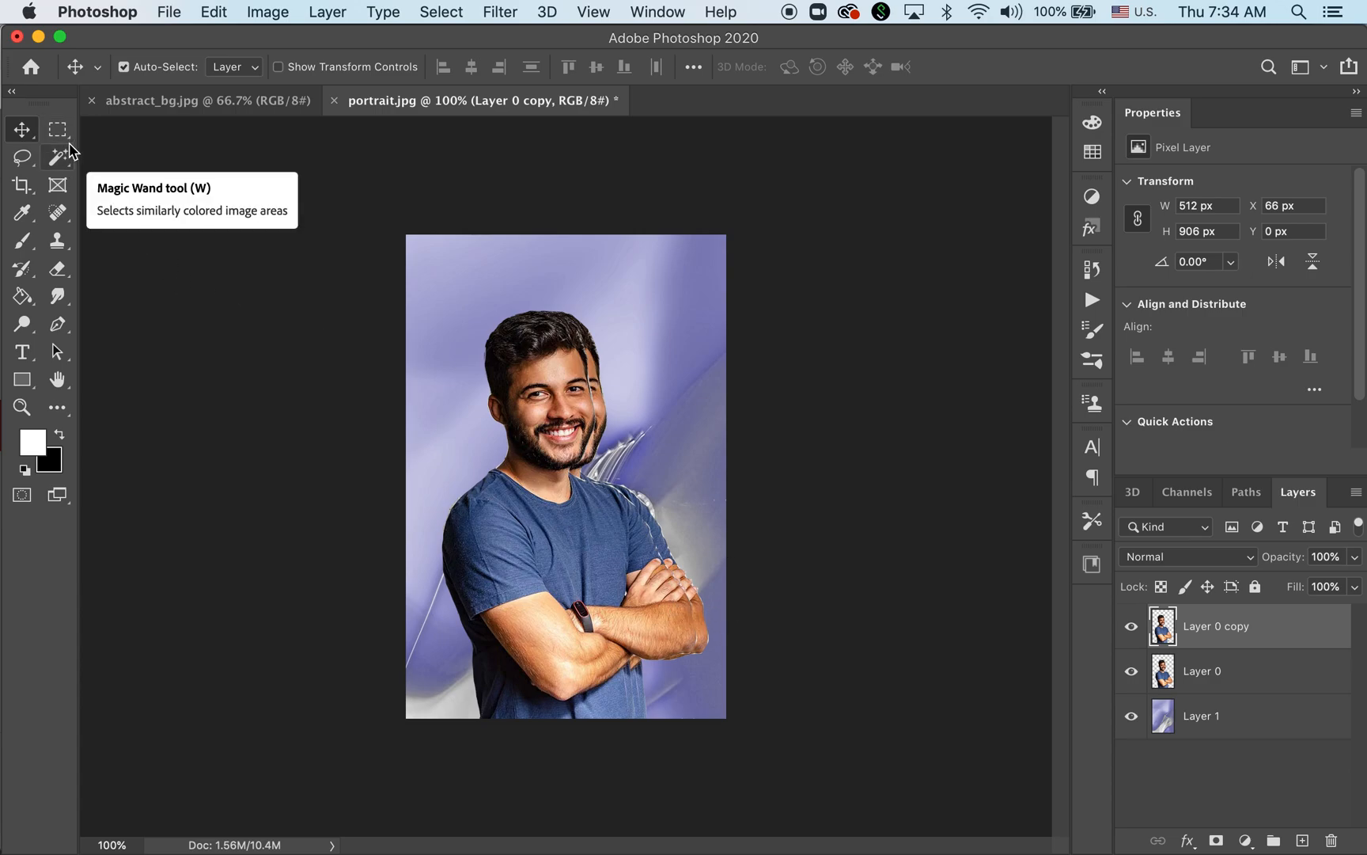
key("super+z")
key("super+z")
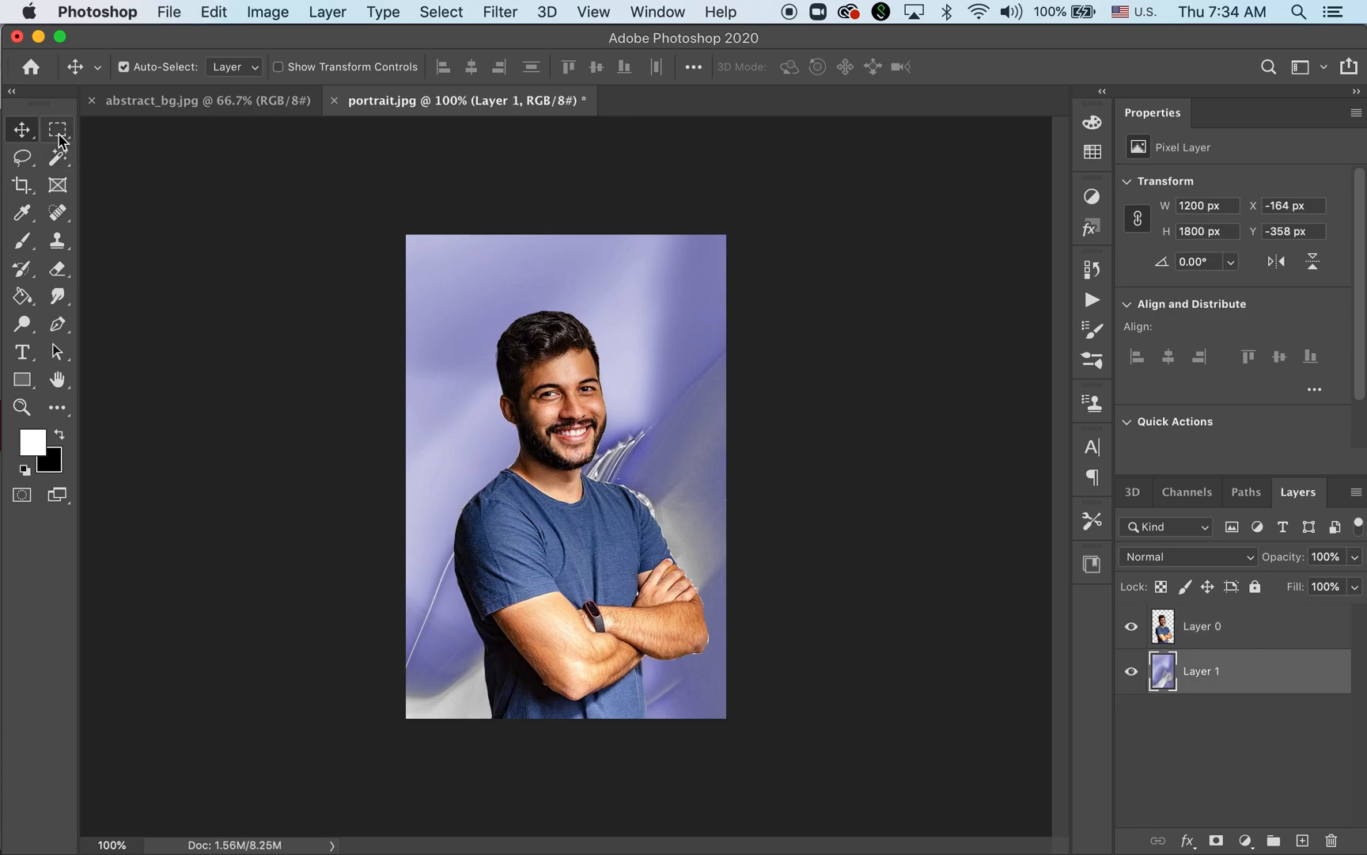
Preview the Emboss filter from the Stylize group on the background layer and cancel it.
left_click(58, 130)
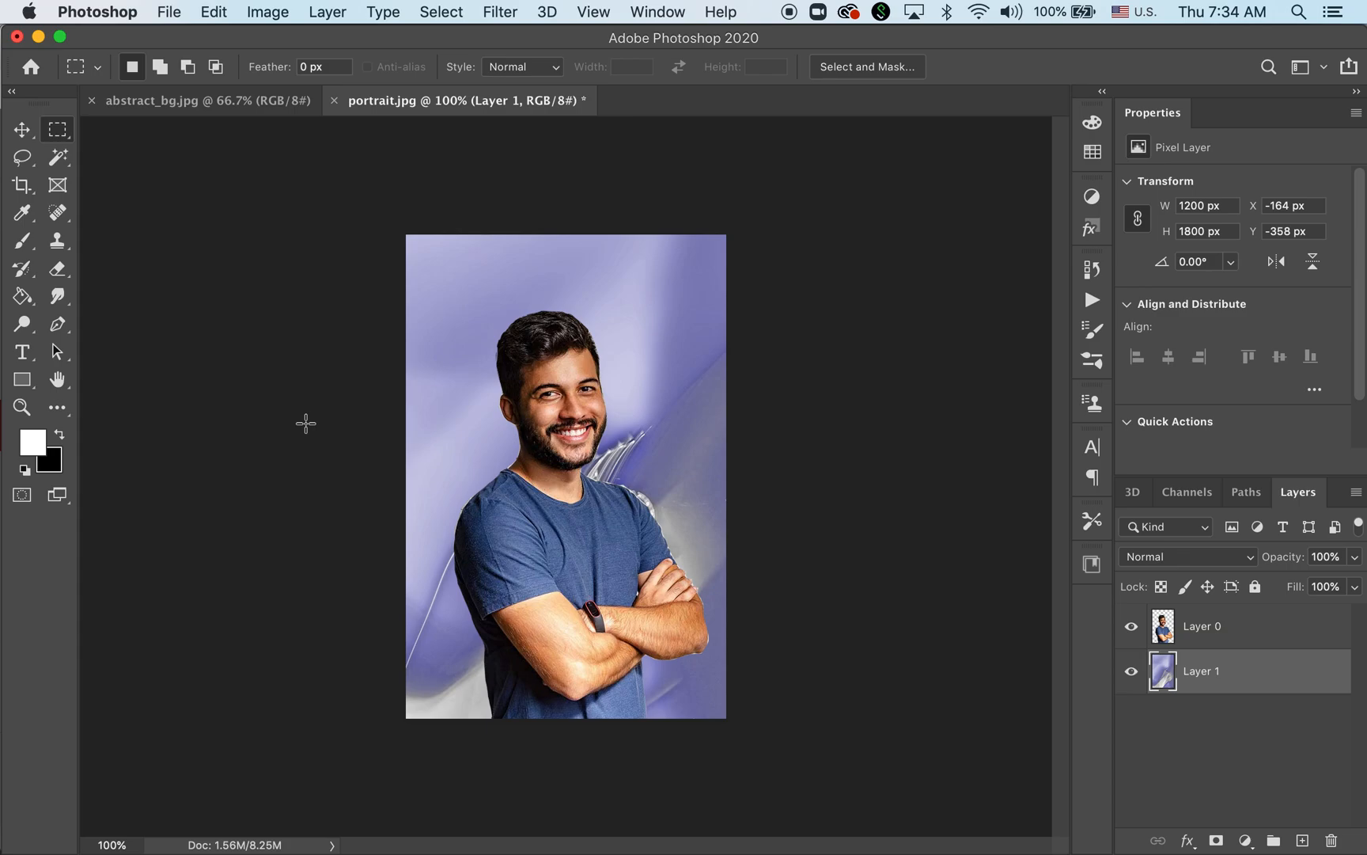
left_click(484, 13)
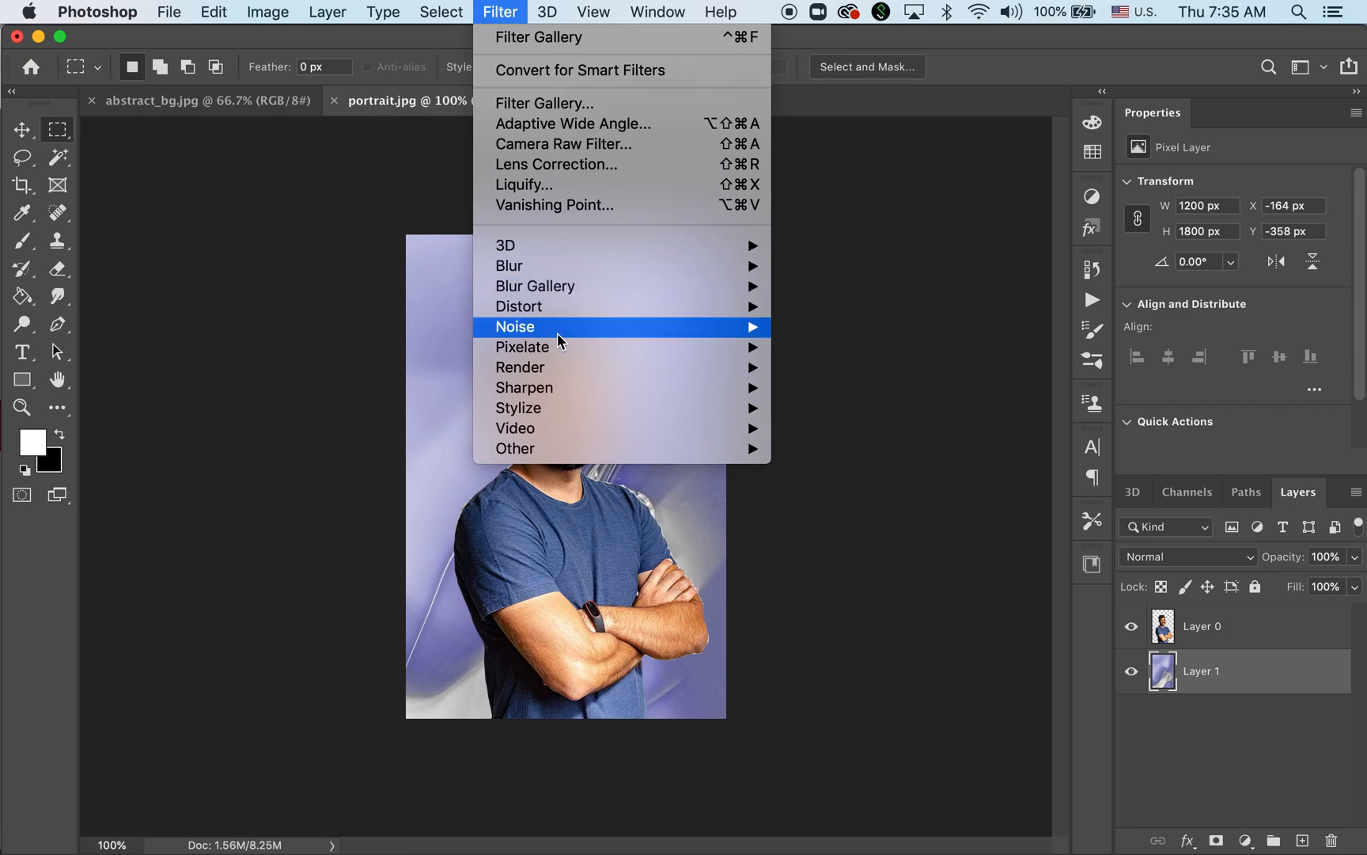
mouse_move(555, 313)
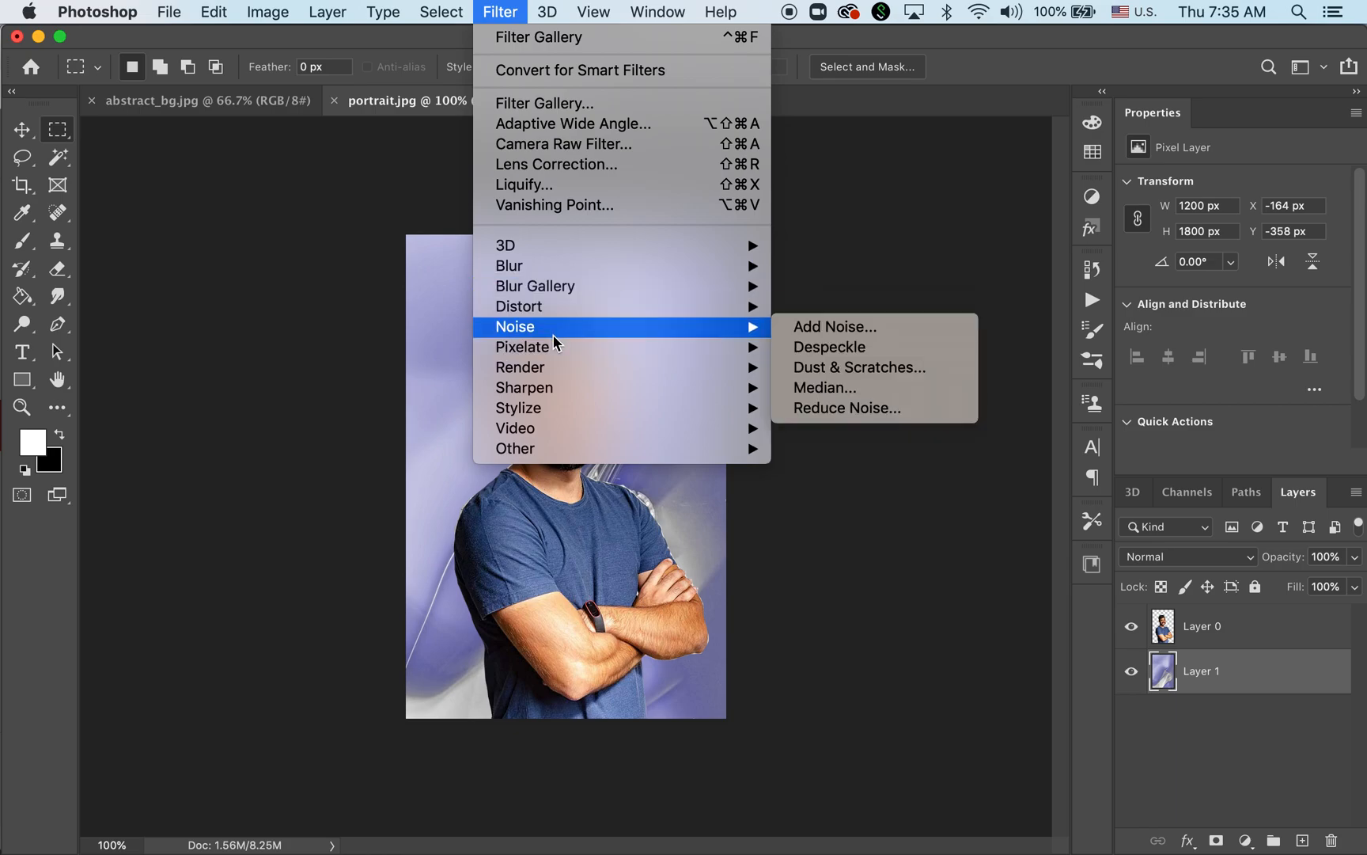
mouse_move(562, 376)
mouse_move(572, 412)
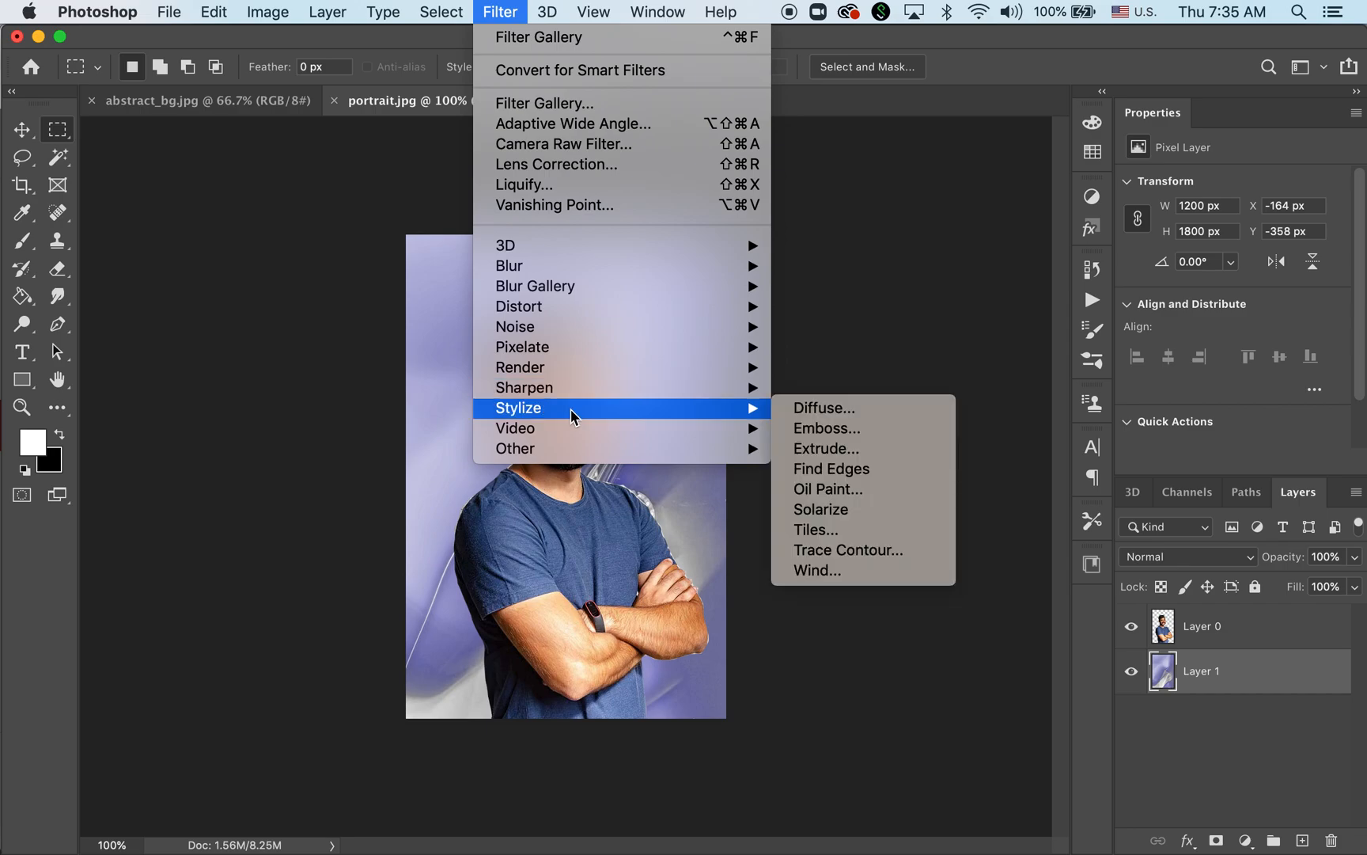
left_click(879, 439)
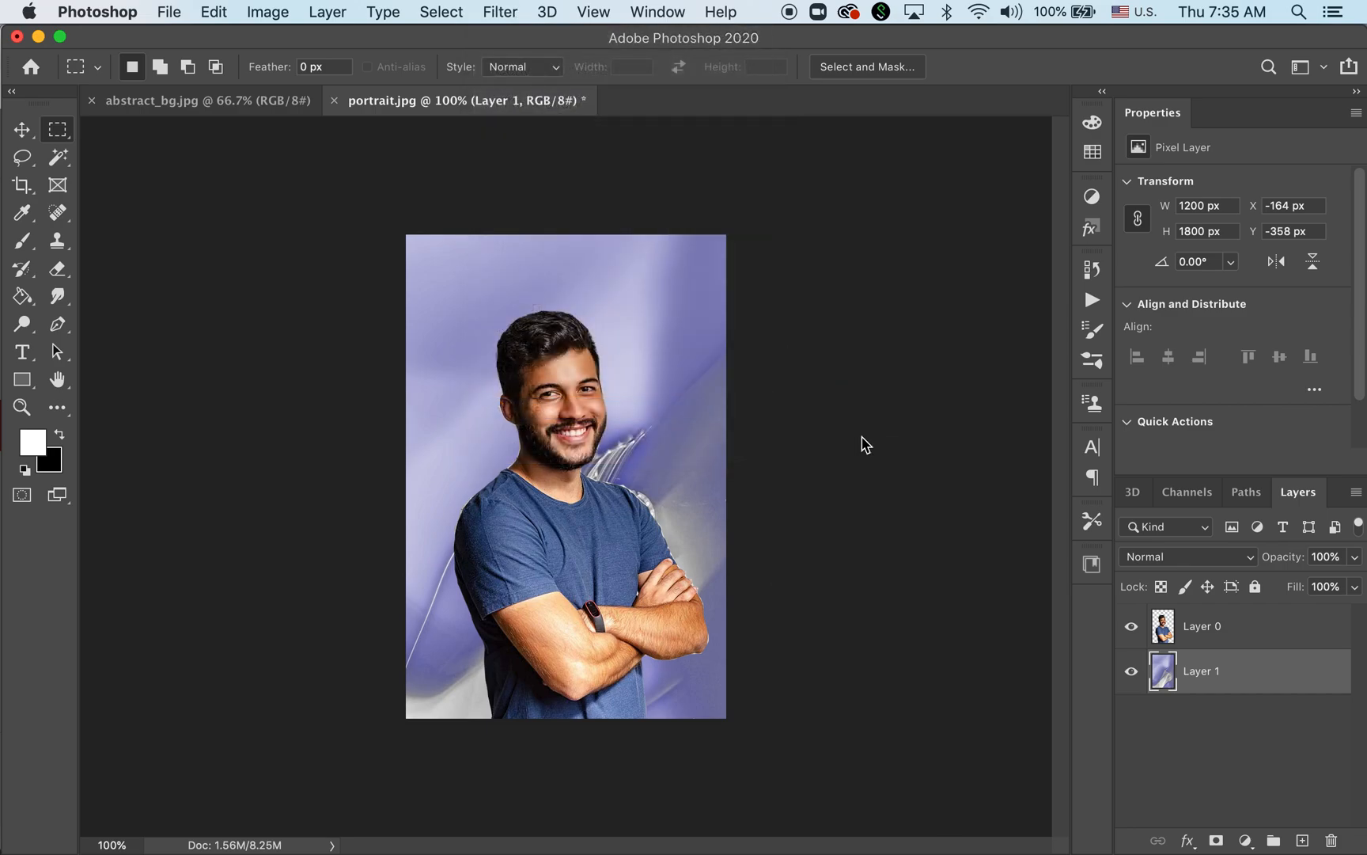
left_click_drag(654, 154, 983, 172)
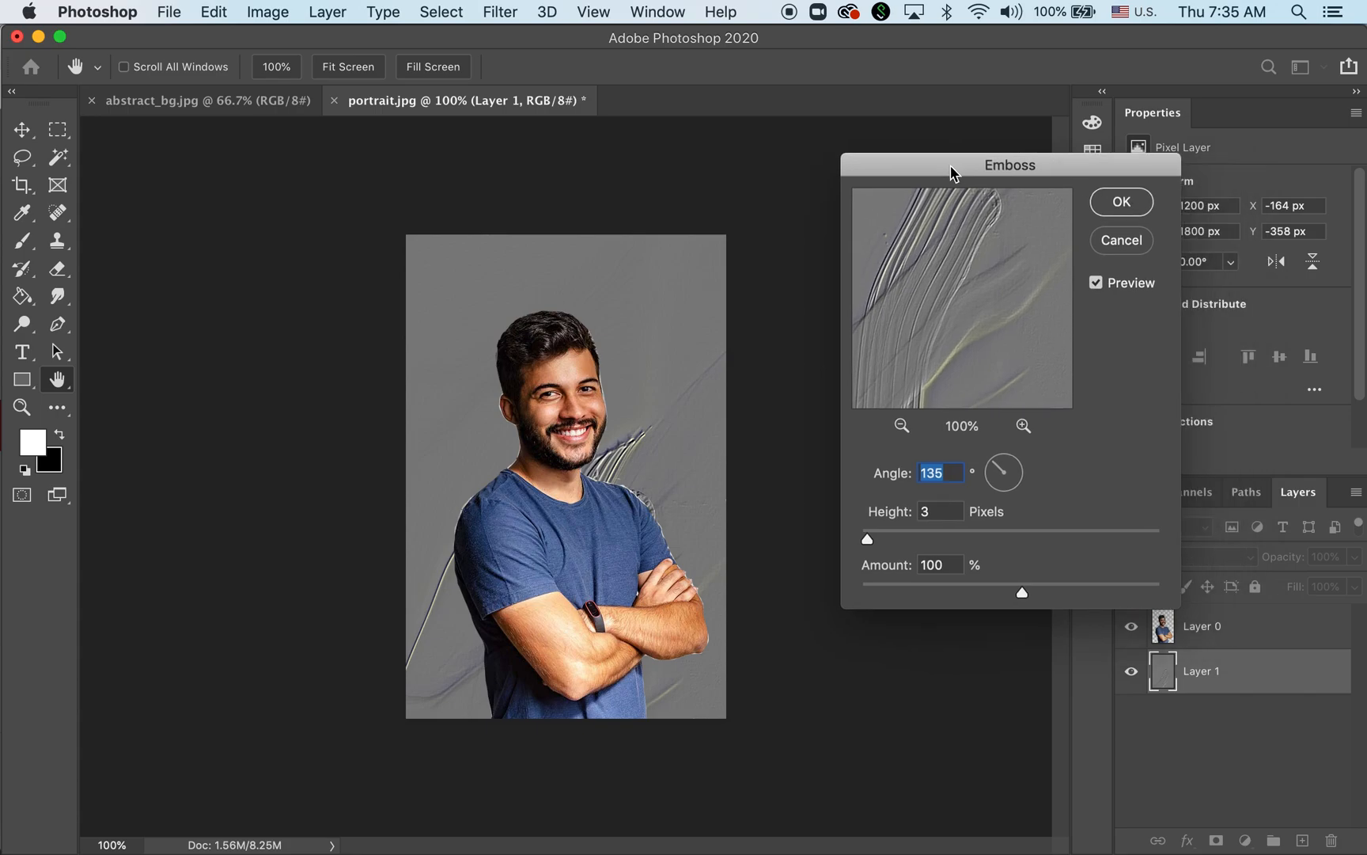
left_click(1122, 241)
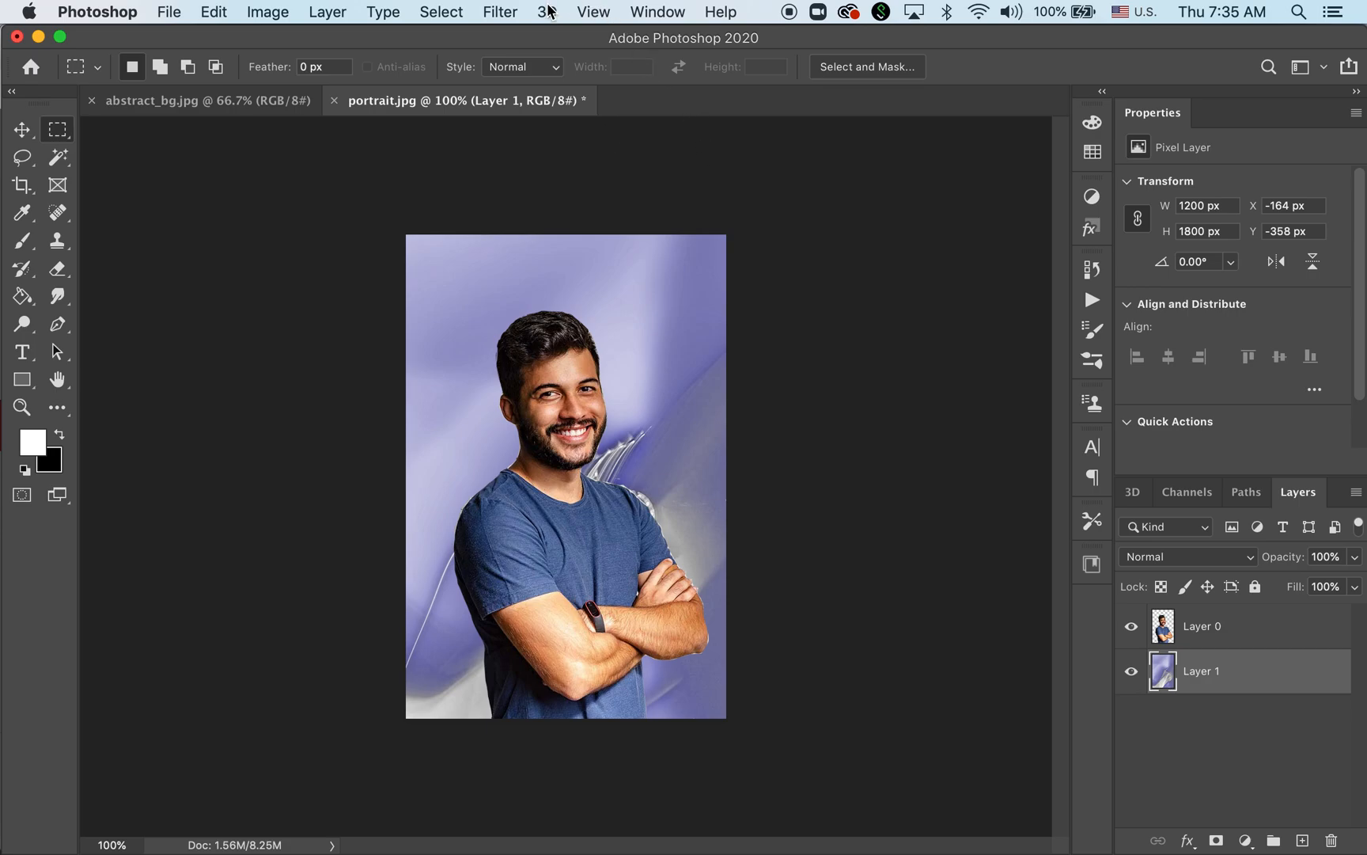
left_click(509, 14)
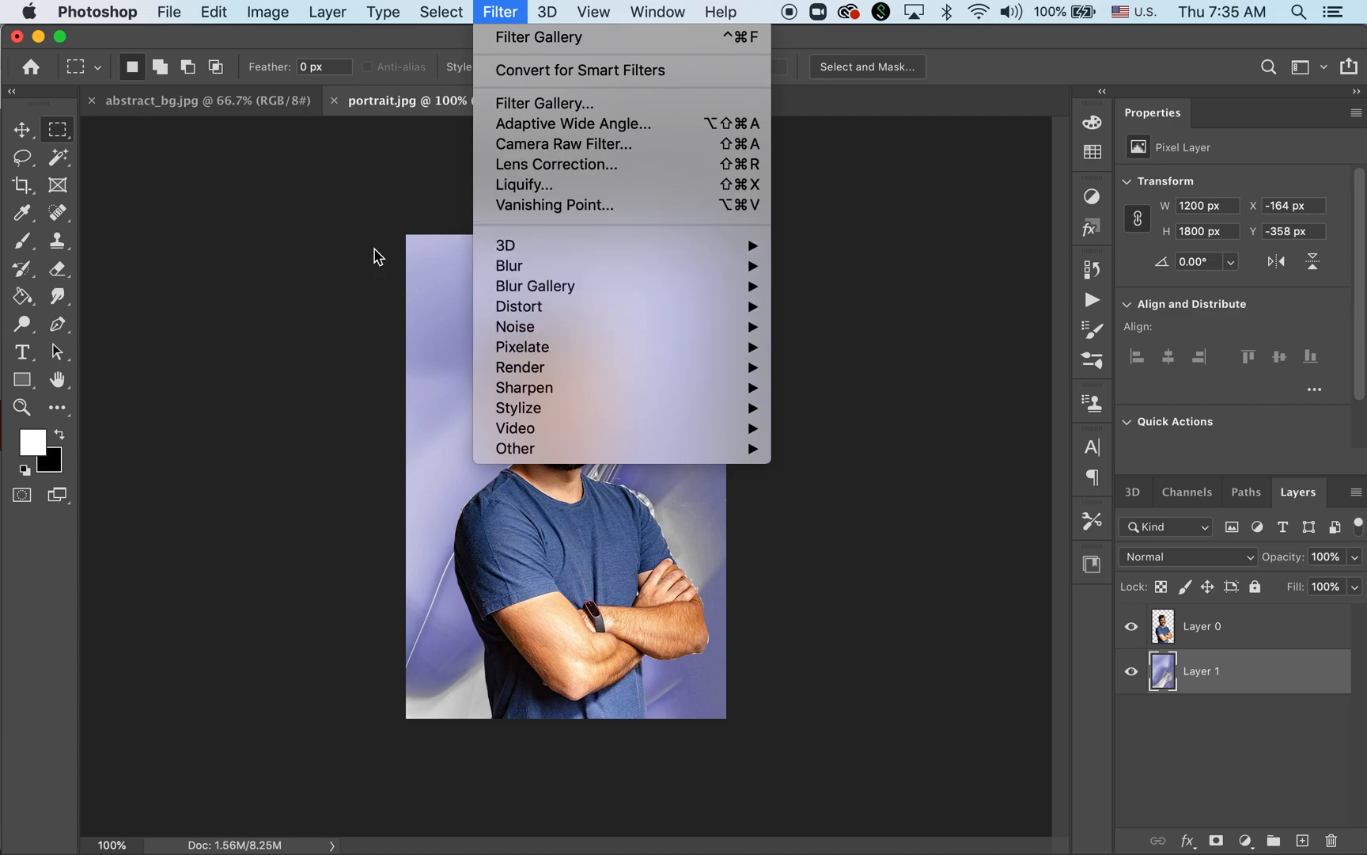
left_click(284, 196)
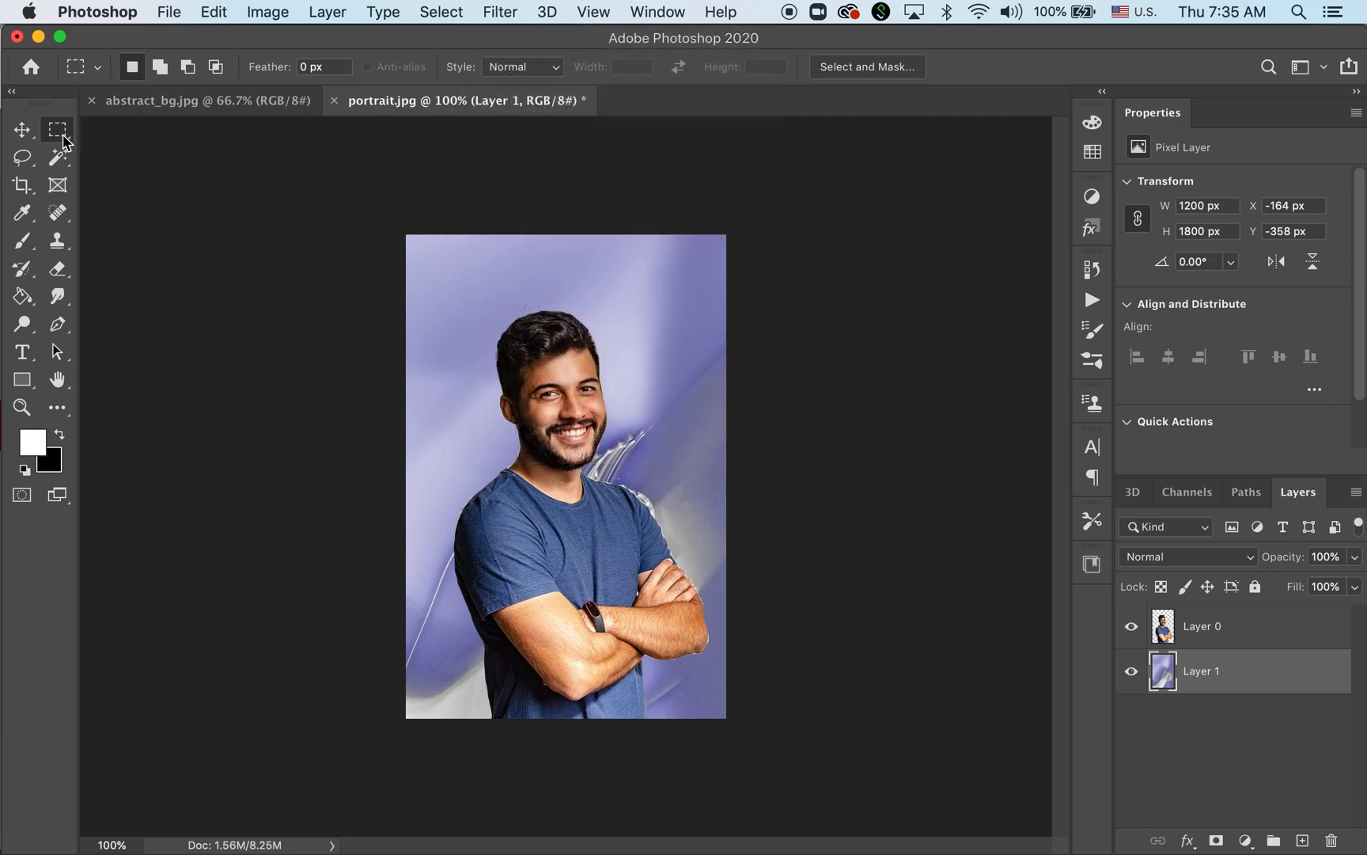
Apply a Brightness/Contrast adjustment to the man on Layer 0, with Brightness raised strongly and Contrast at 16.
left_click(1213, 633)
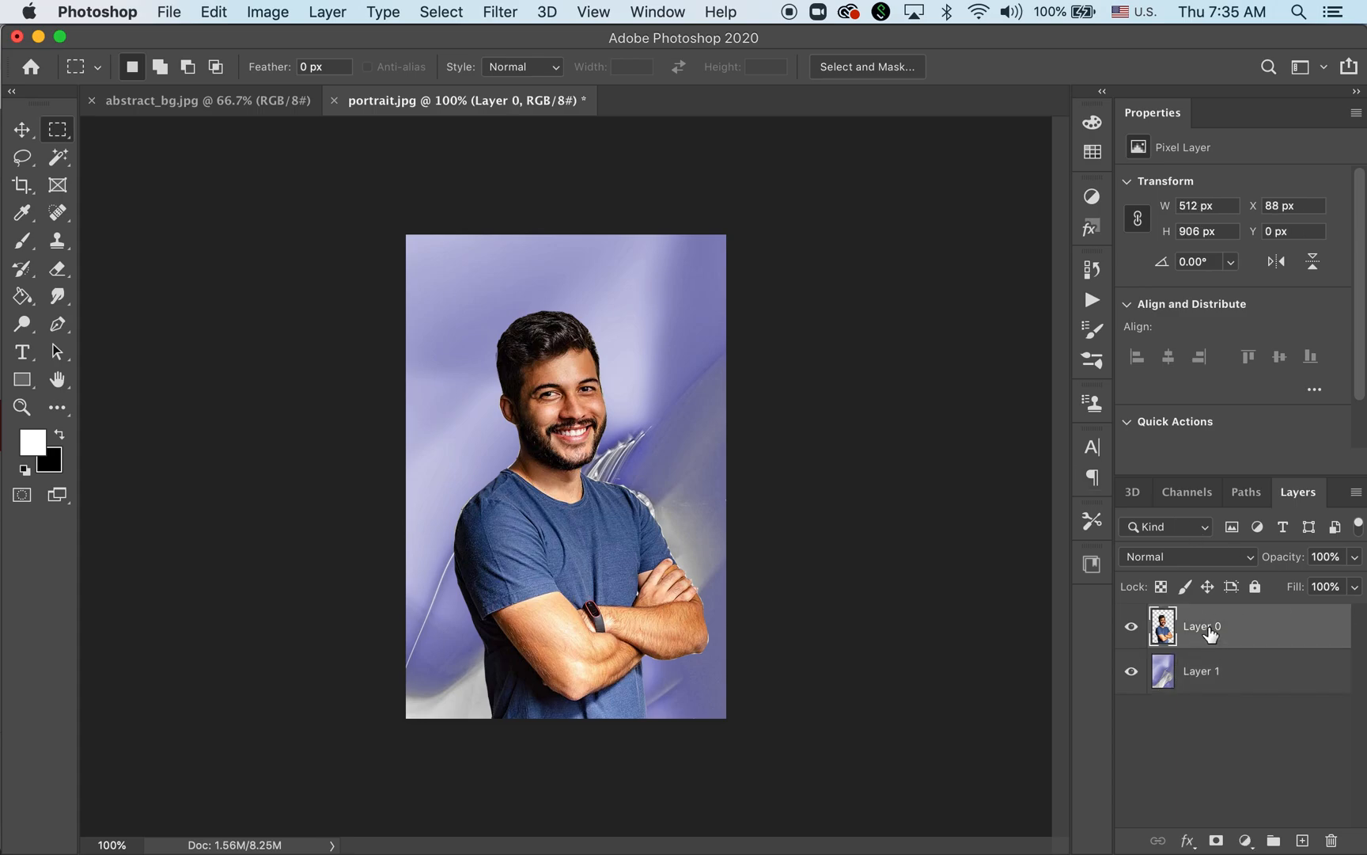
left_click(258, 10)
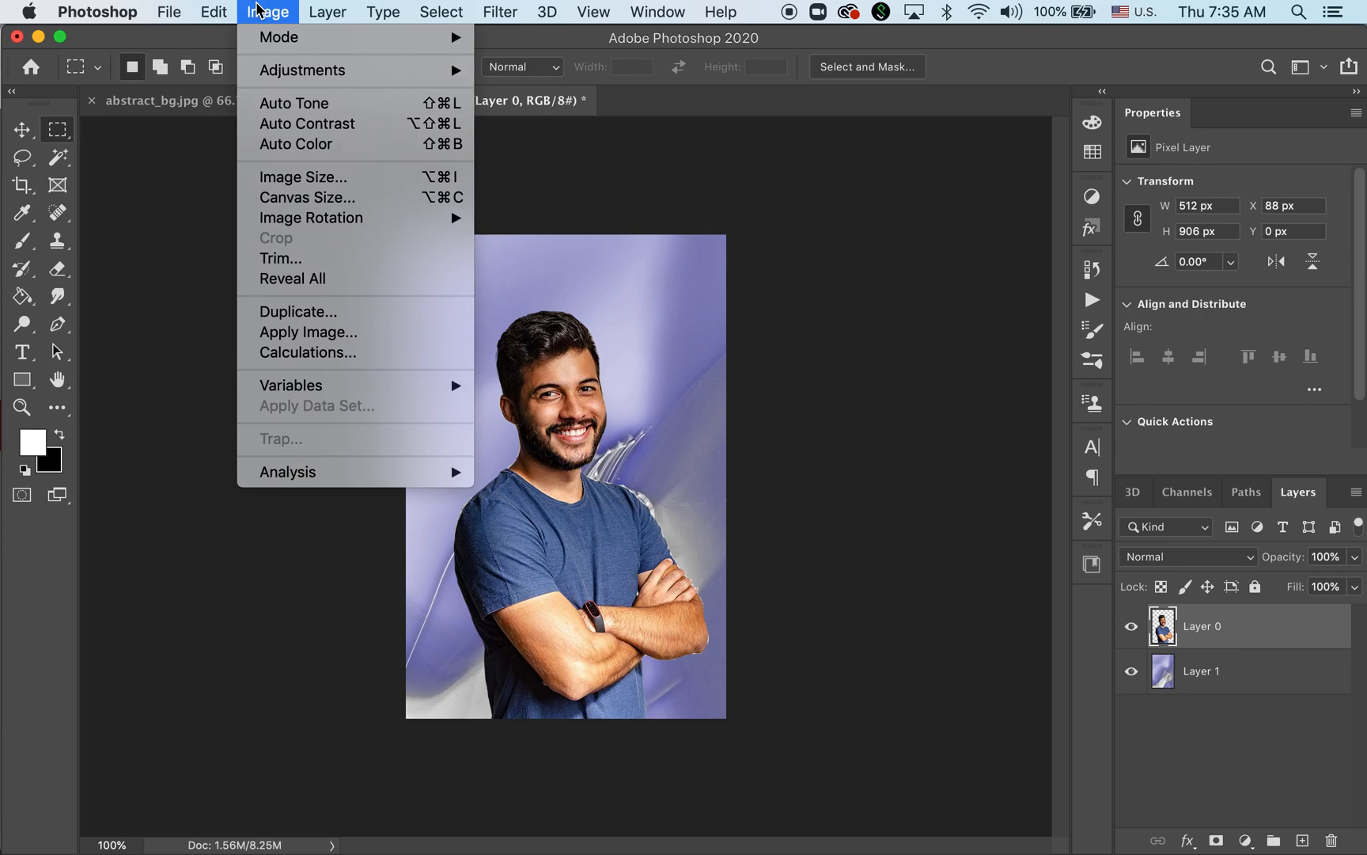
mouse_move(286, 78)
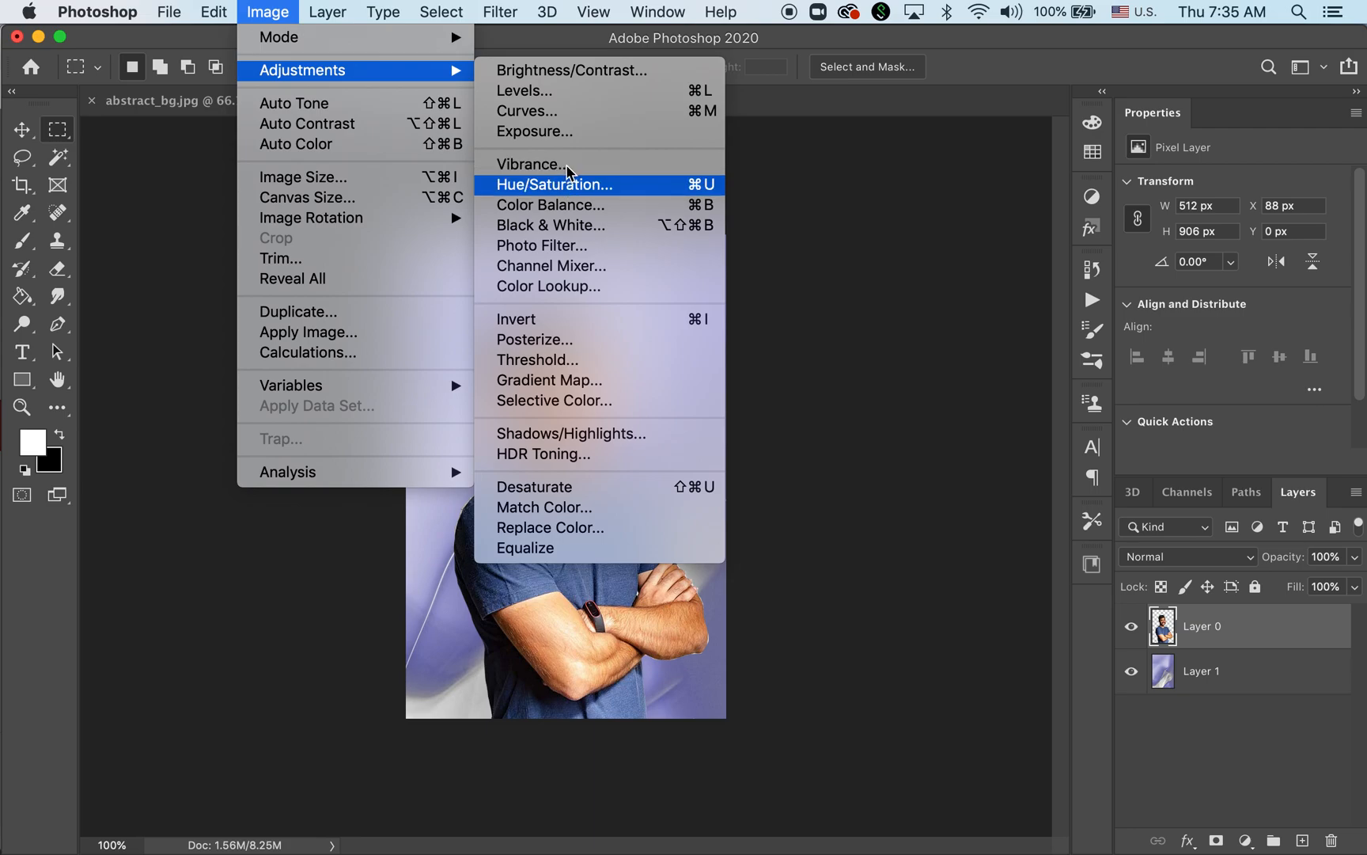
left_click(603, 77)
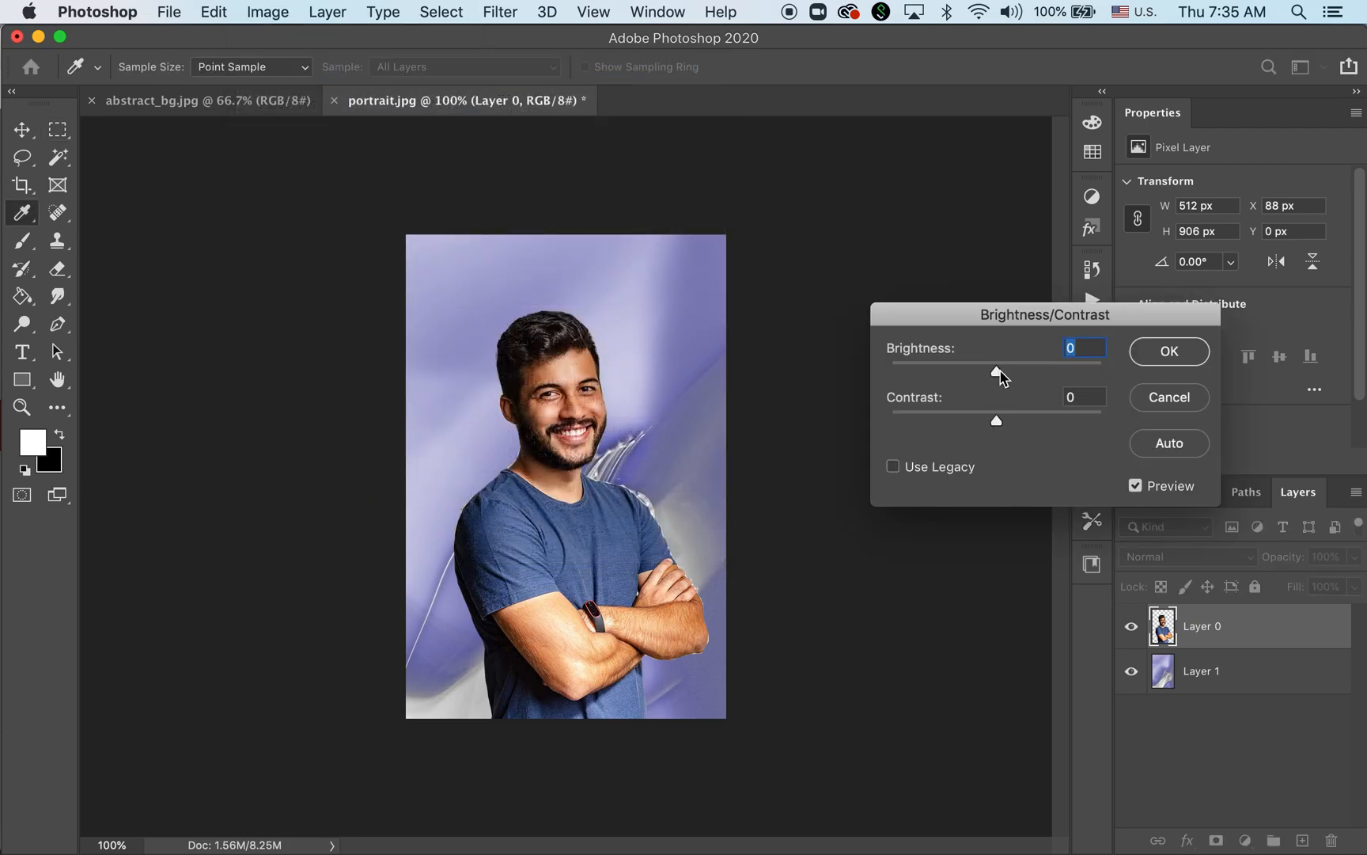
left_click_drag(998, 372, 1065, 373)
left_click_drag(995, 419, 917, 372)
left_click_drag(1075, 420, 1015, 423)
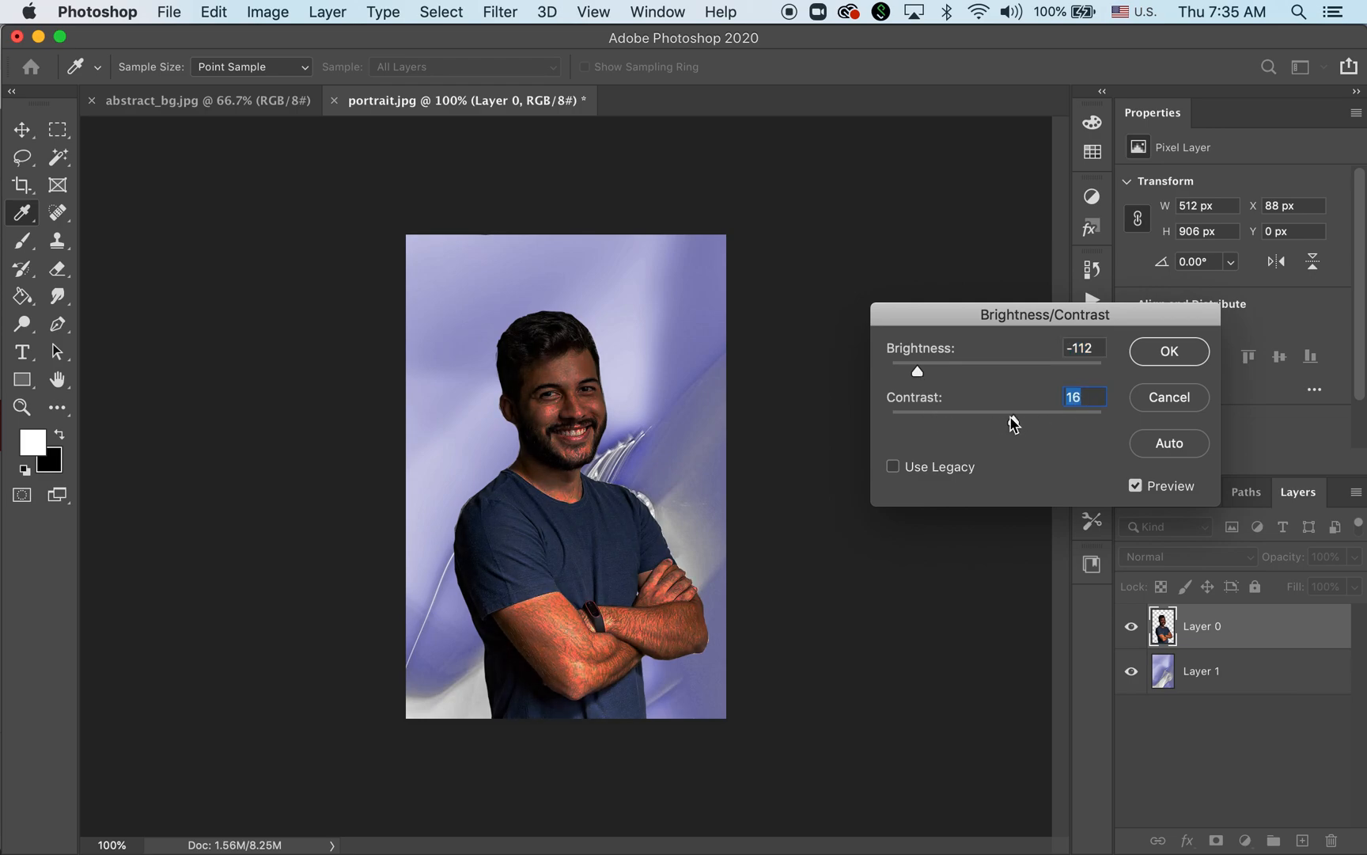
left_click_drag(915, 373, 1076, 373)
left_click(1170, 356)
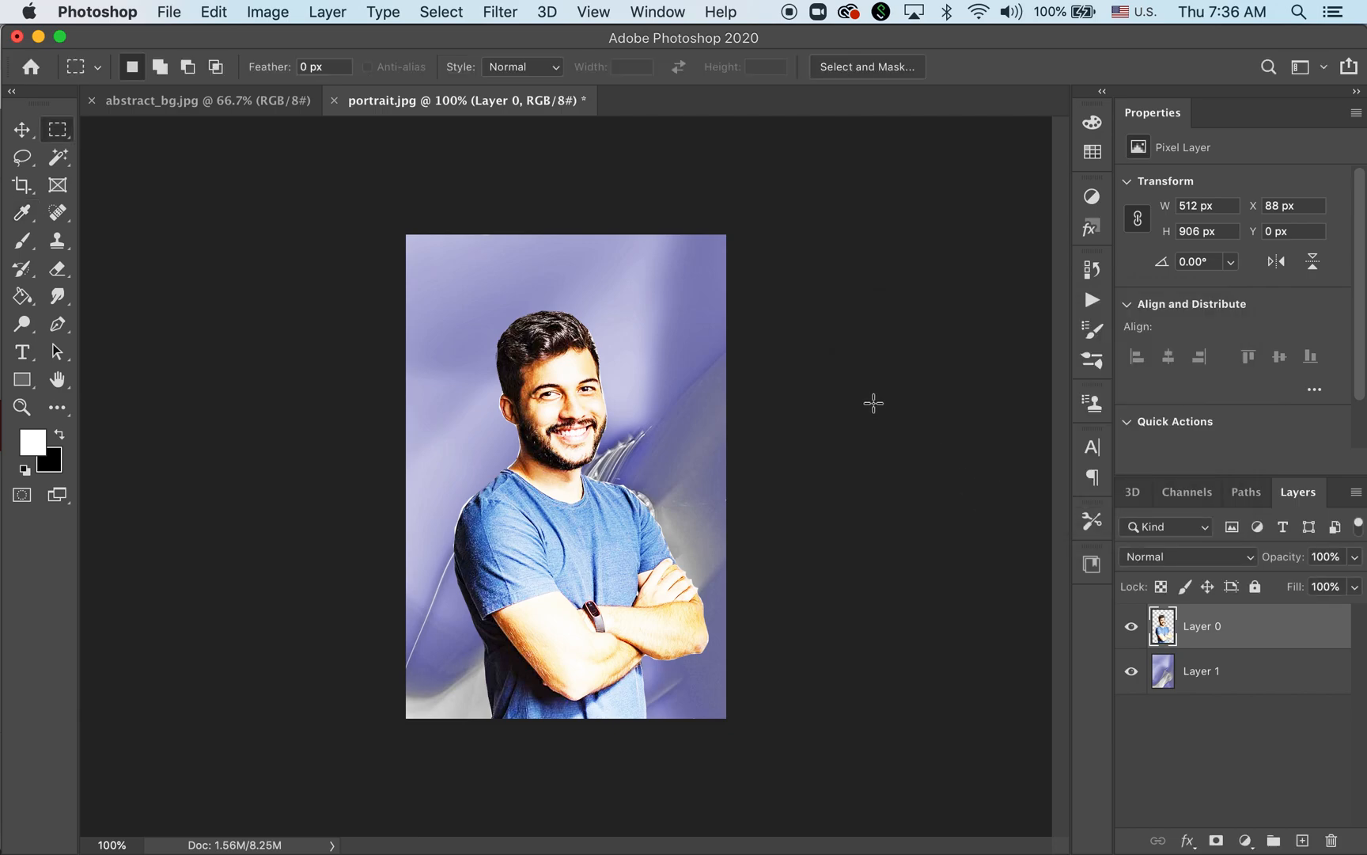
left_click(653, 9)
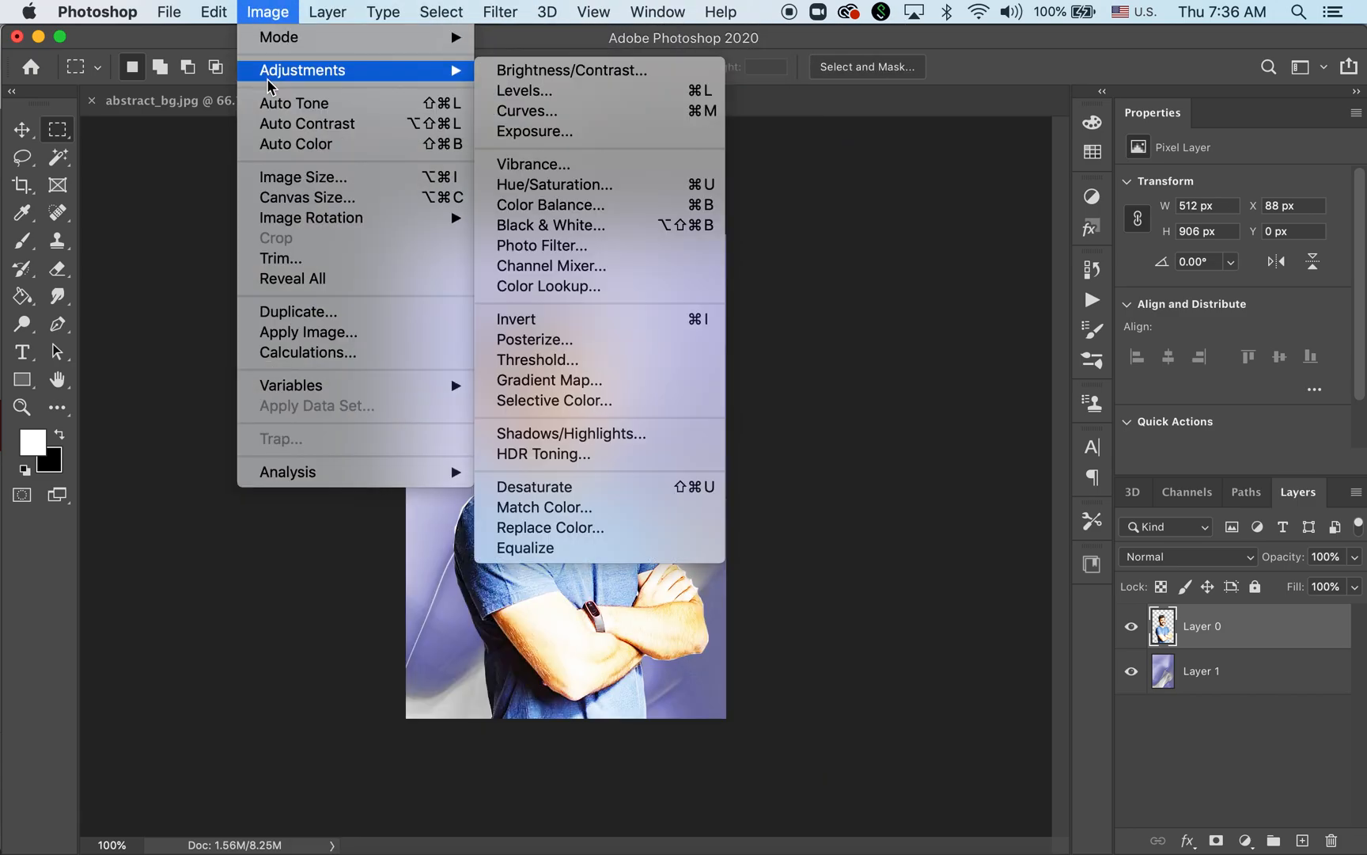
left_click(18, 133)
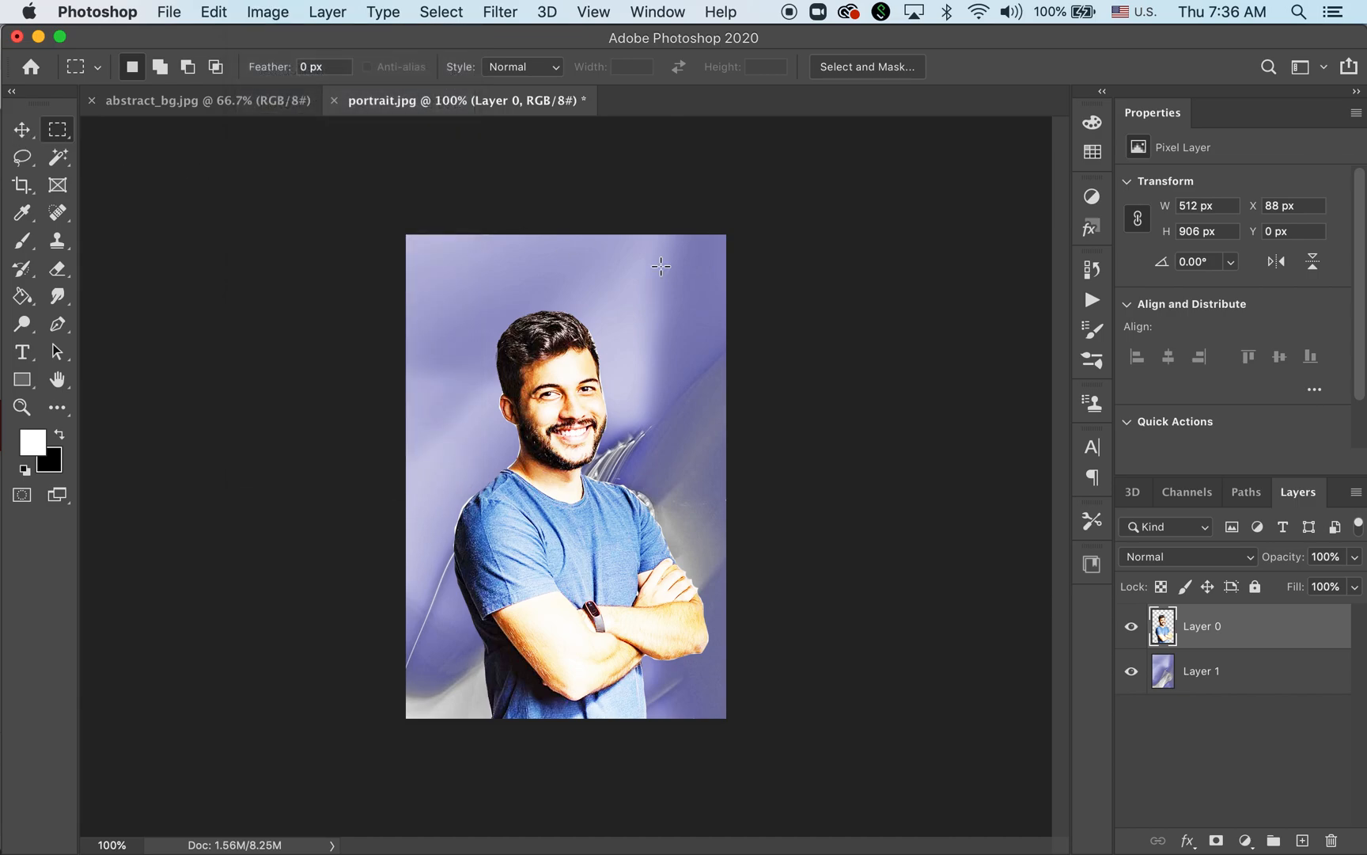